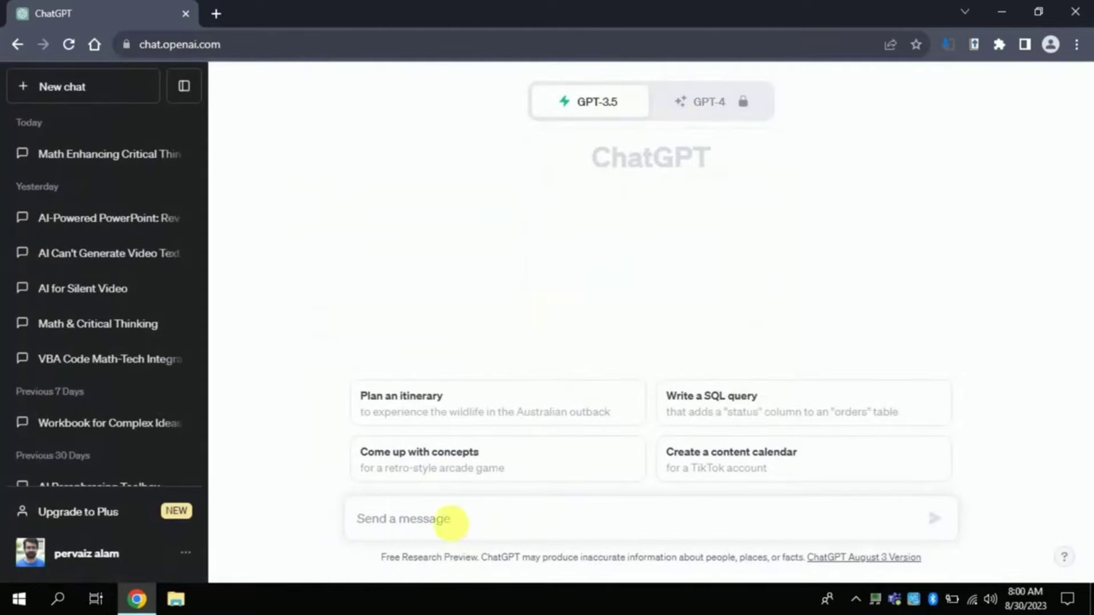
- Ask ChatGPT for a professional 6-slide PowerPoint presentation on how mathematics improves critical thinking skills, with the slides filled with relevant text
left_click(458, 526)
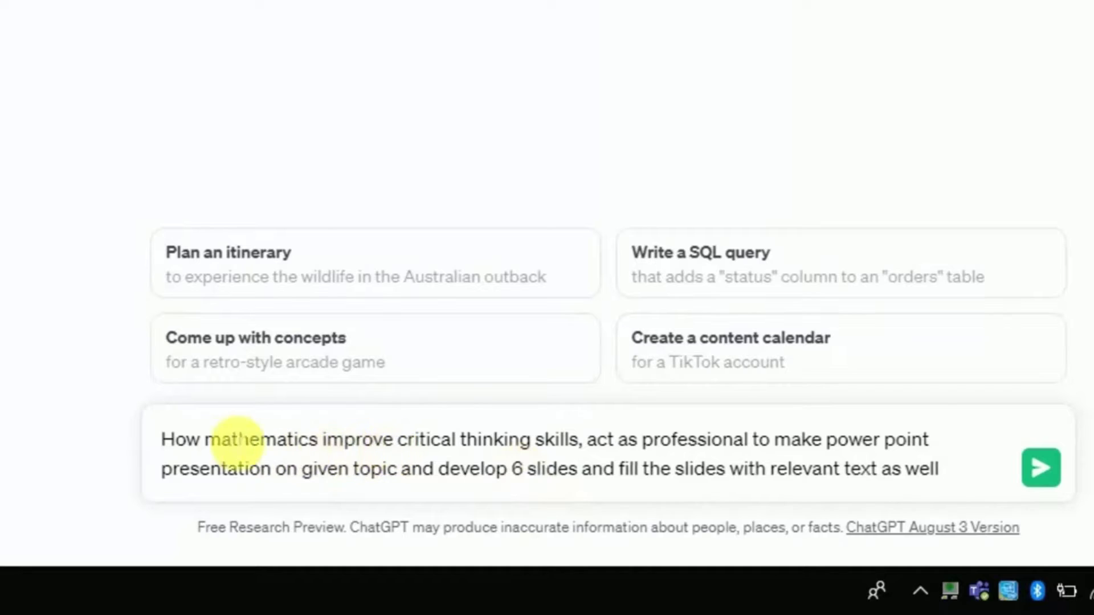
left_click_drag(582, 450, 216, 453)
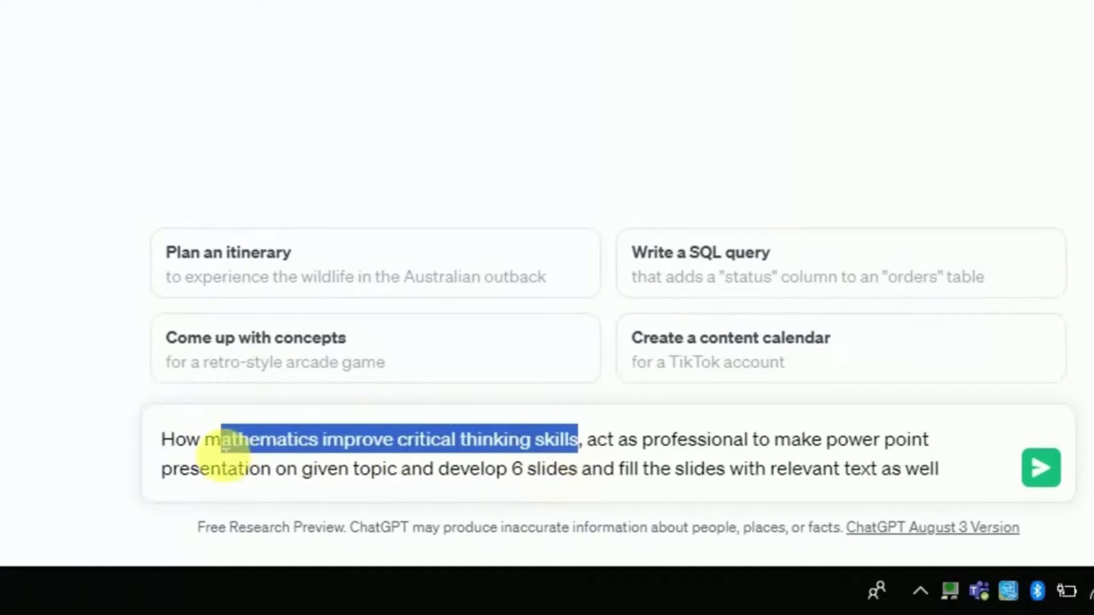
left_click(631, 467)
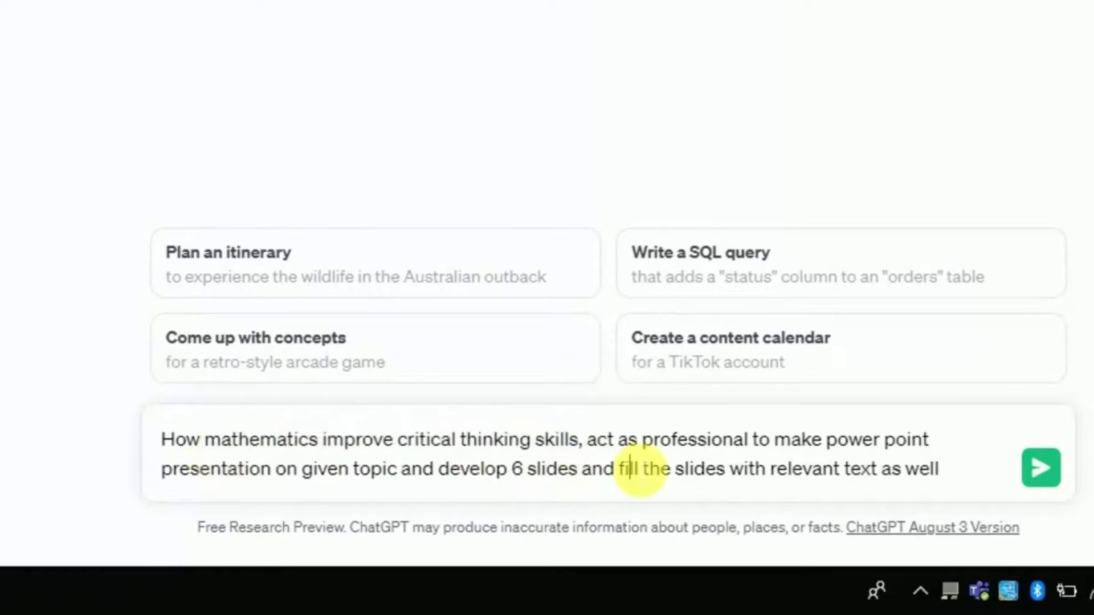
left_click_drag(639, 442, 991, 448)
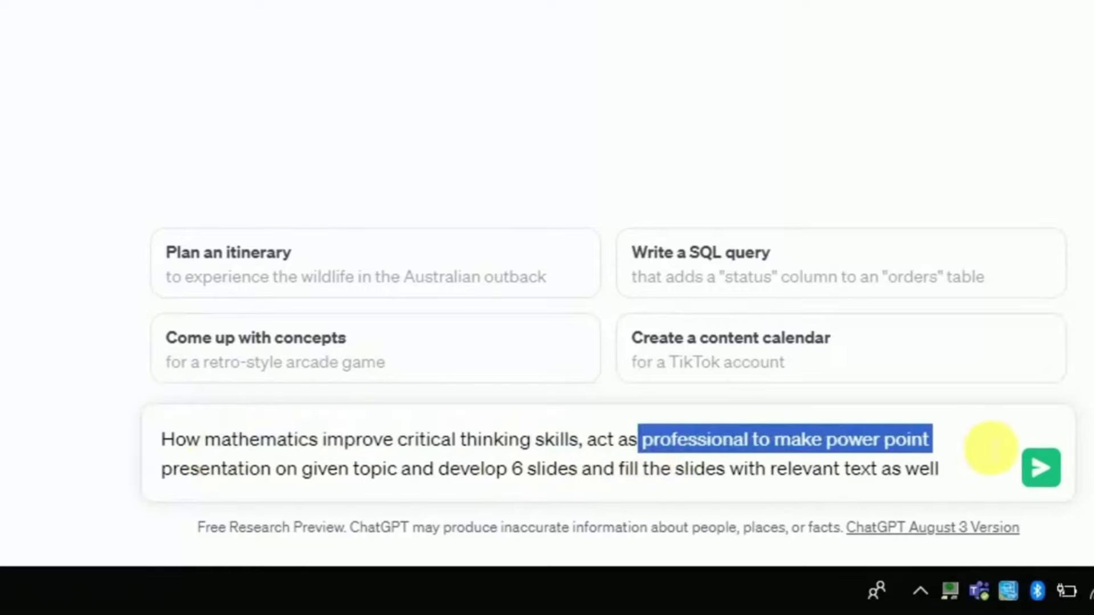
left_click(524, 483)
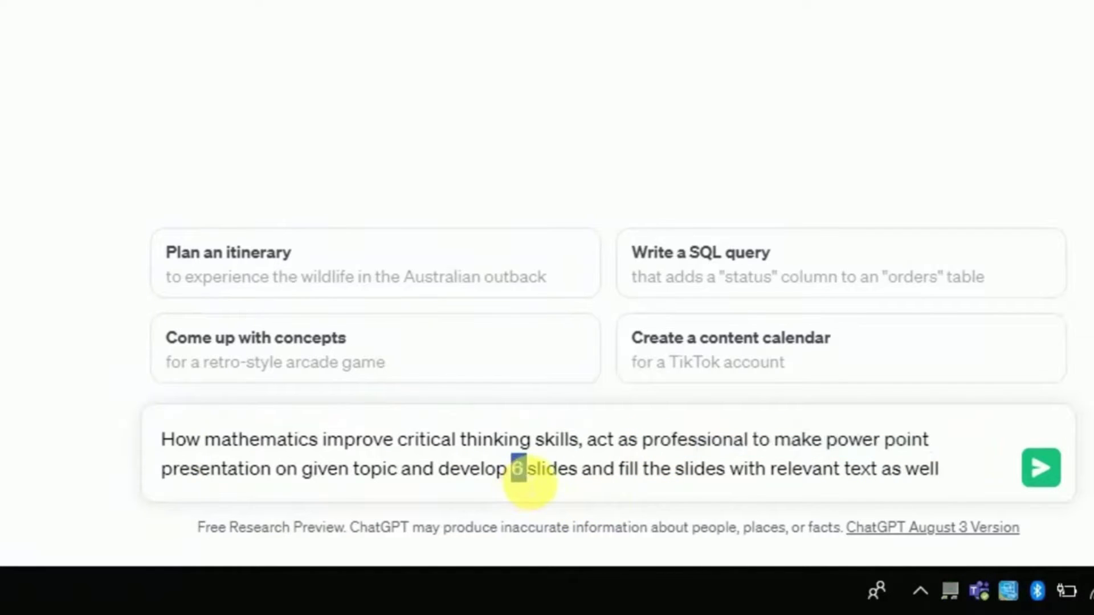
left_click(696, 466)
left_click_drag(622, 470, 1018, 471)
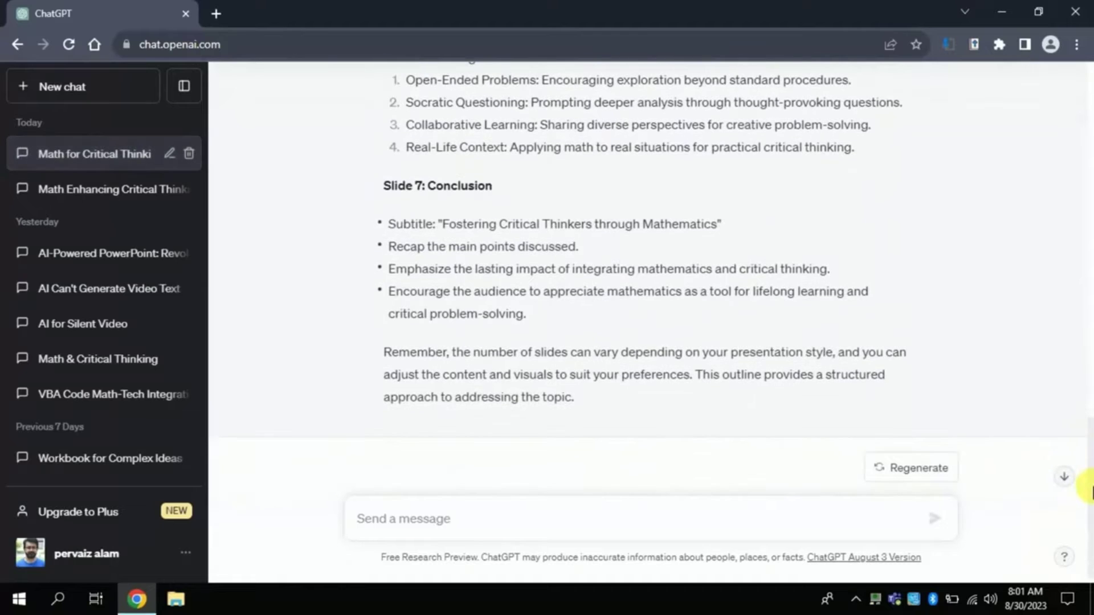
- Read through the generated presentation outline from the Slide 1 introduction to the Slide 7 conclusion
left_click_drag(1091, 490, 1091, 145)
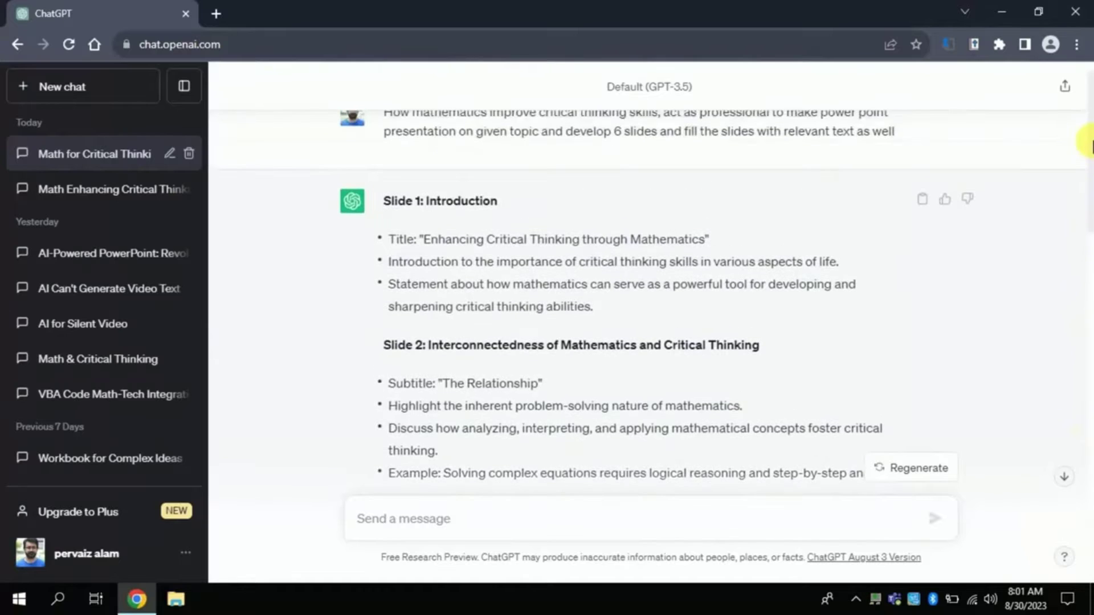
left_click_drag(501, 206, 700, 231)
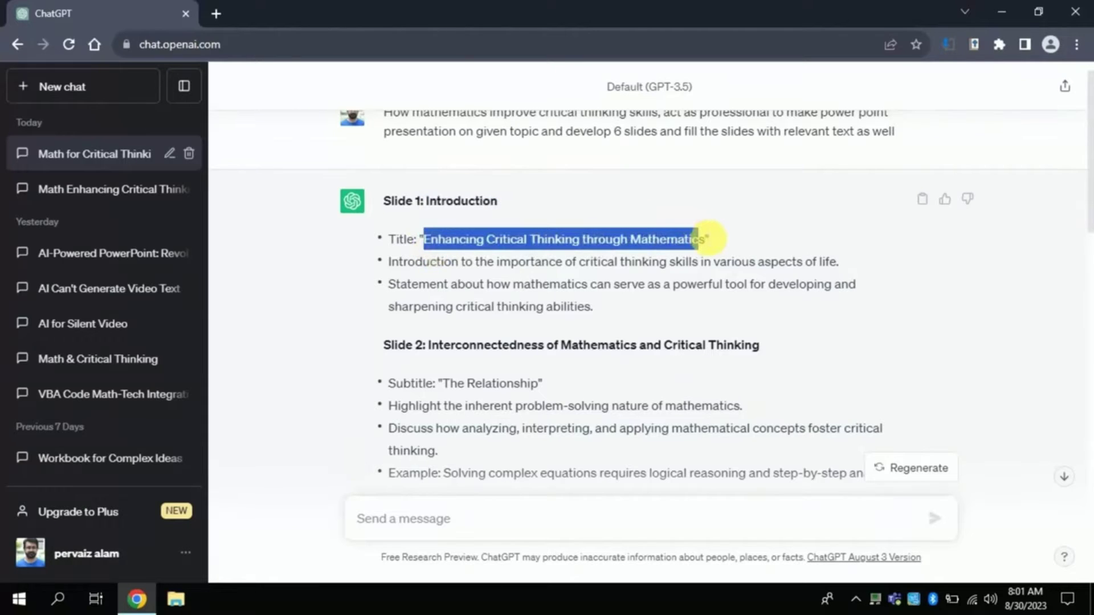
left_click(707, 239)
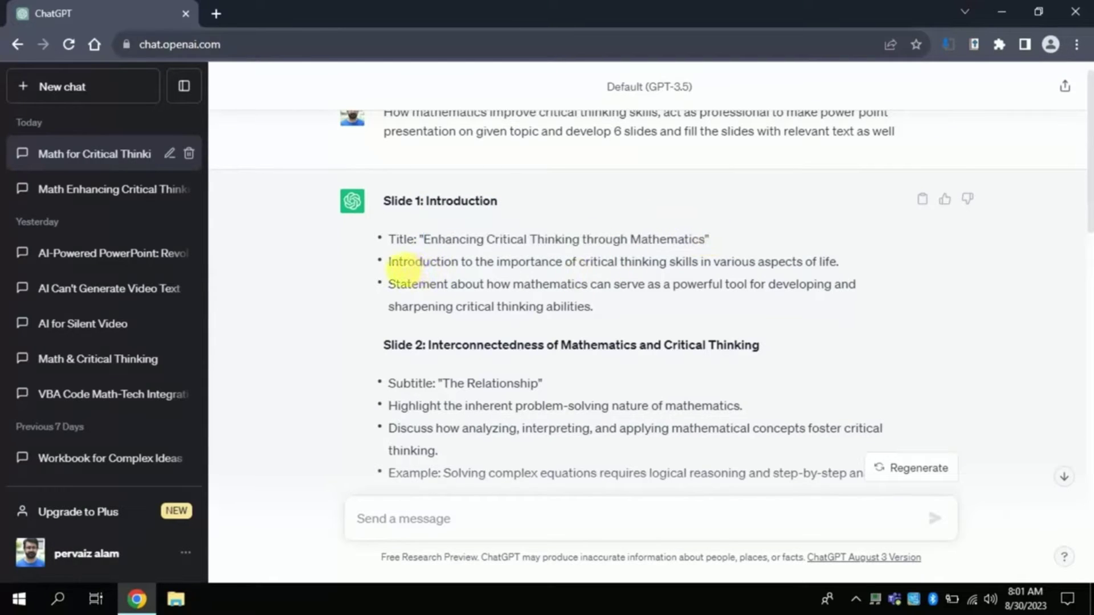
left_click_drag(389, 267, 837, 276)
left_click(838, 276)
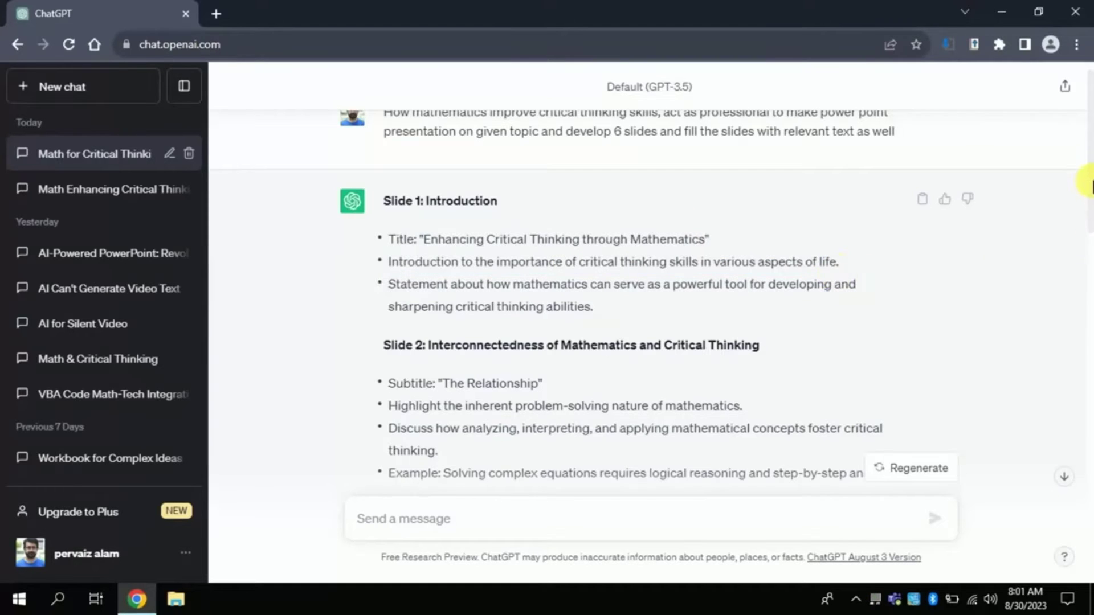
scroll(1091, 240, "down", 3)
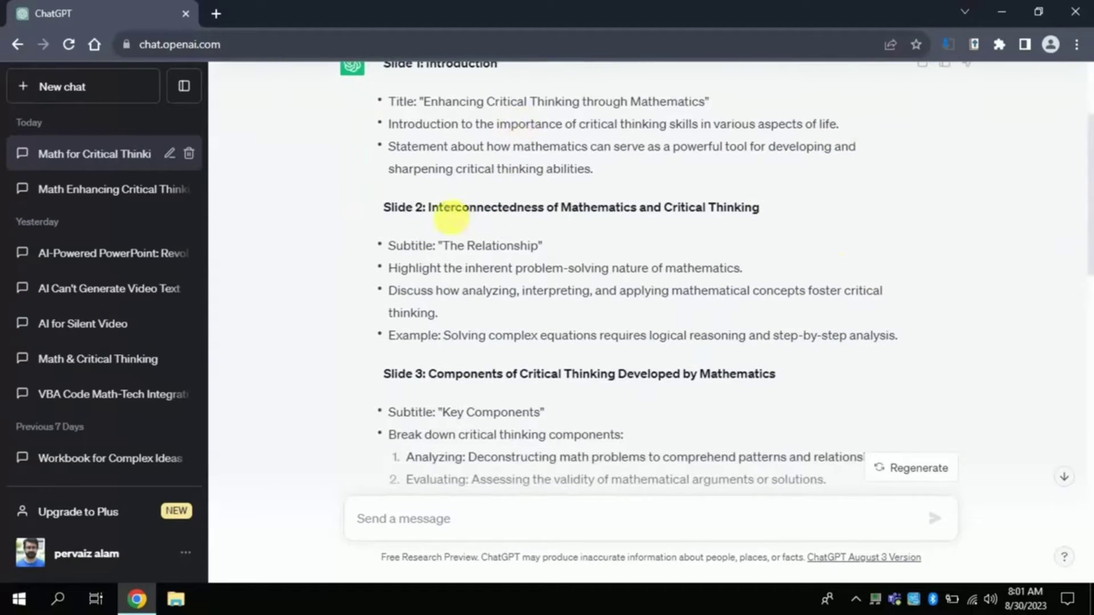
double_click(433, 210)
left_click_drag(598, 208, 832, 237)
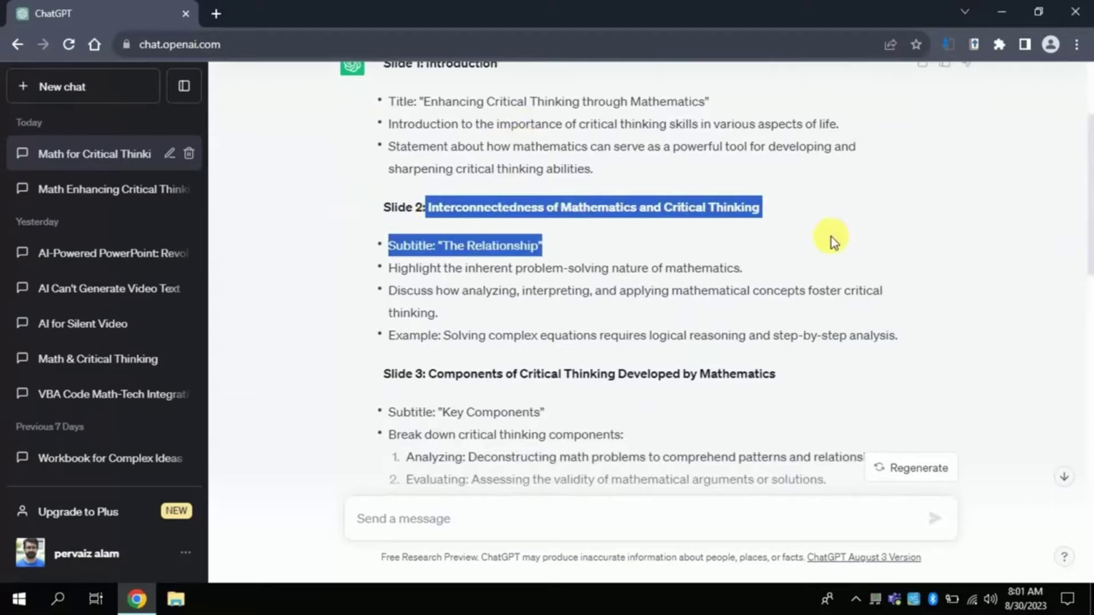
left_click(806, 211)
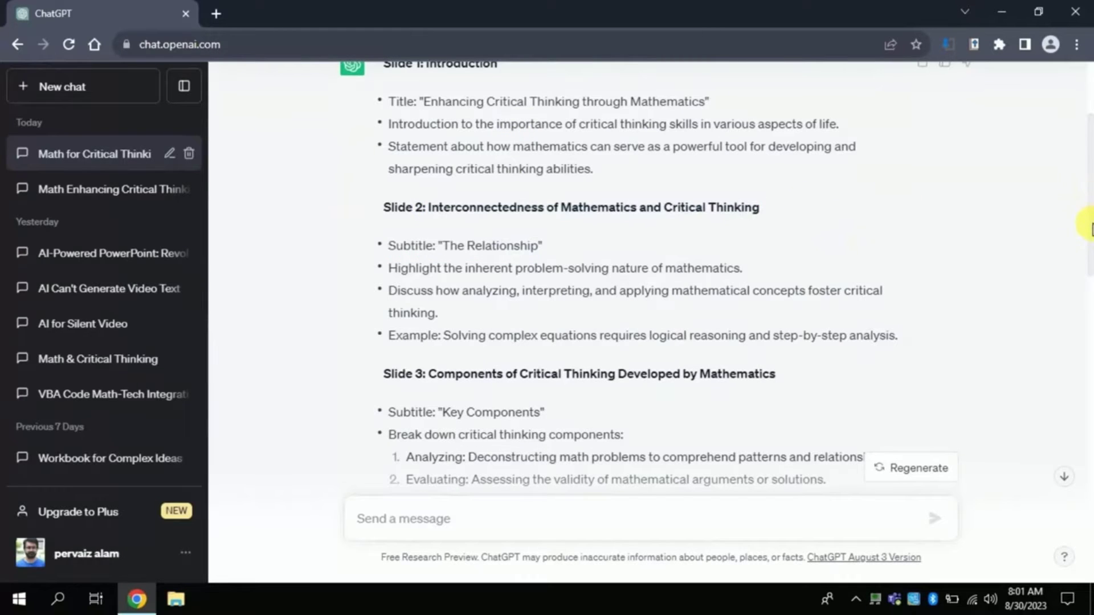
left_click_drag(1091, 234, 1089, 365)
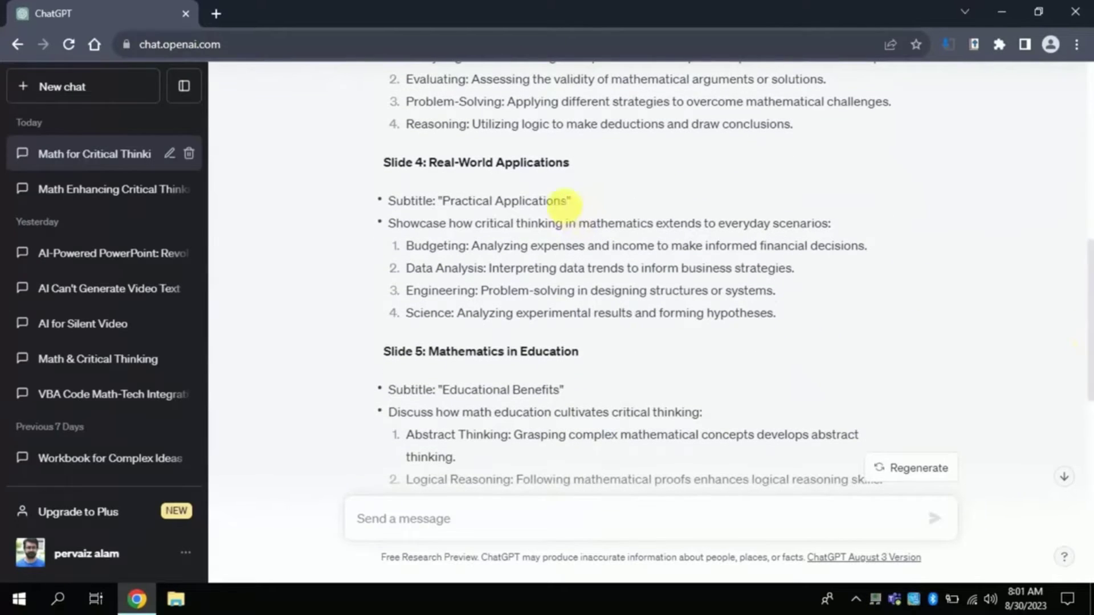
left_click_drag(579, 162, 431, 168)
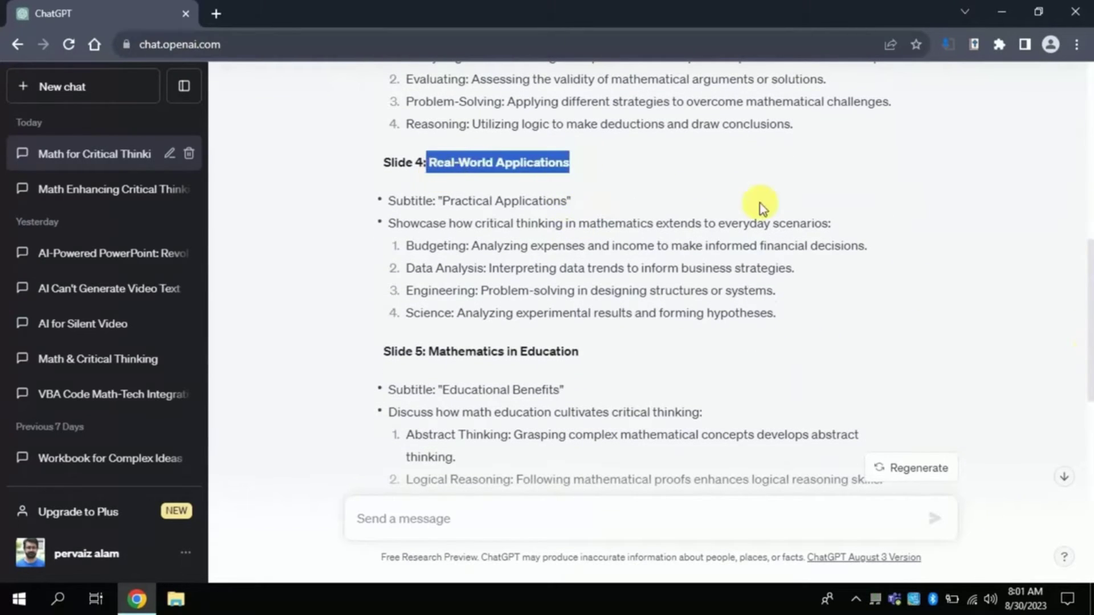
left_click(637, 360)
left_click_drag(1090, 291, 1089, 494)
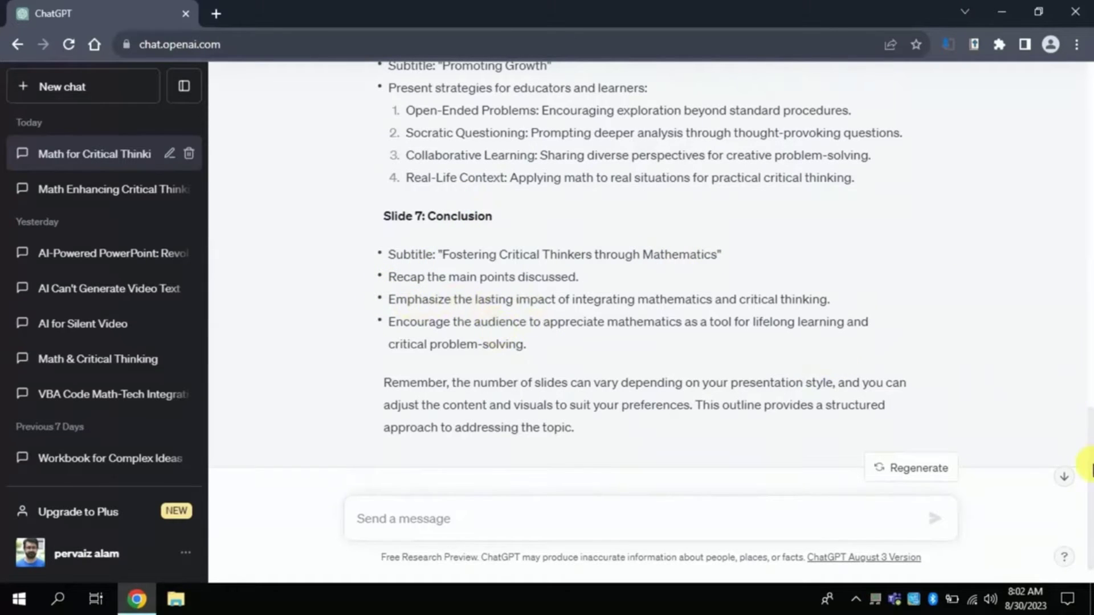
- Copy the generated outline from the Slide 1 heading through the last bullet of Slide 7
left_click_drag(1090, 470, 1090, 147)
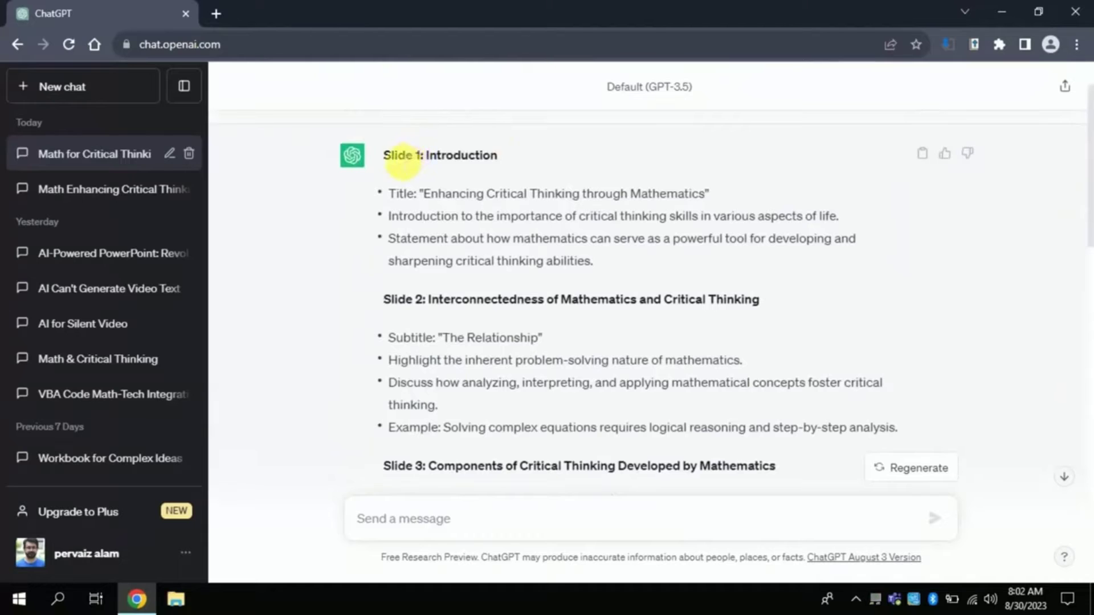
left_click_drag(468, 220, 568, 313)
right_click(497, 272)
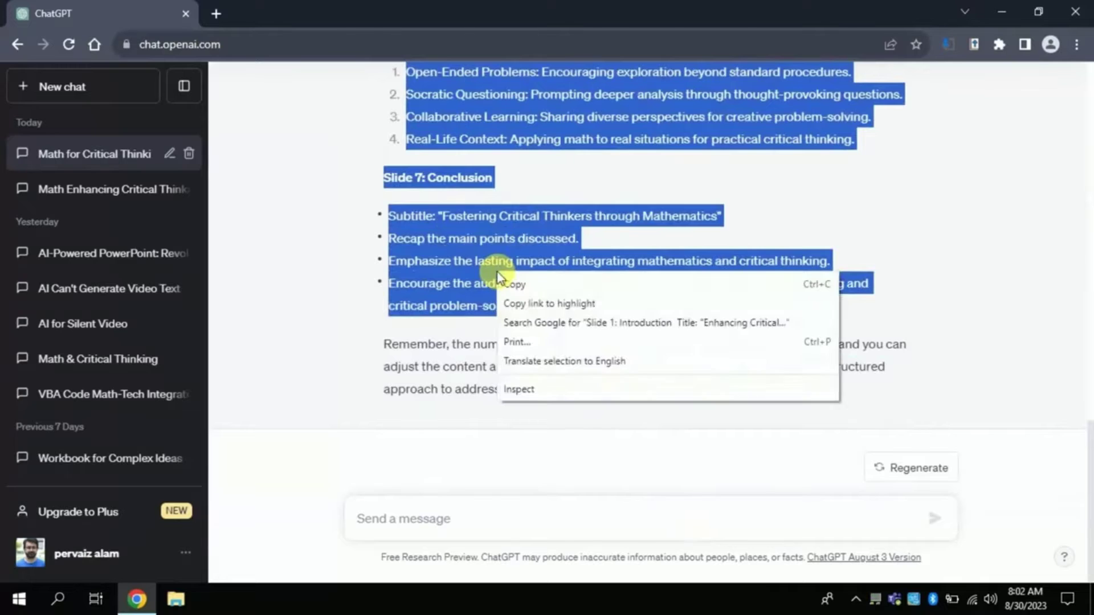
left_click(508, 283)
- Open office.com in a new browser tab
left_click(216, 14)
type("oofi")
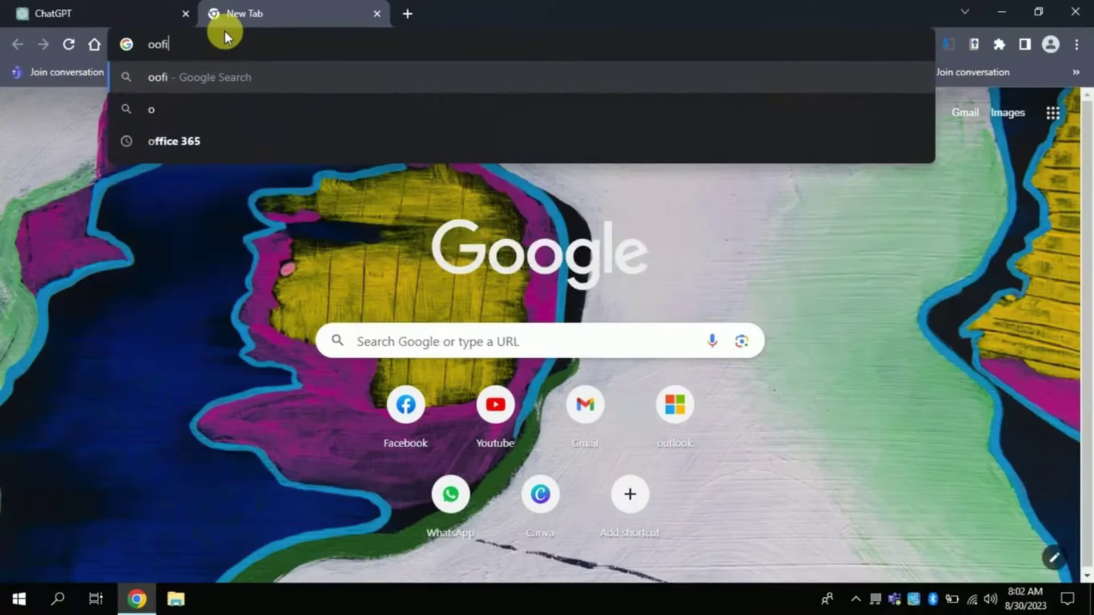
type("ce.")
key("BackSpace")
key("BackSpace")
key("BackSpace")
key("BackSpace")
key("BackSpace")
key("BackSpace")
key("BackSpace")
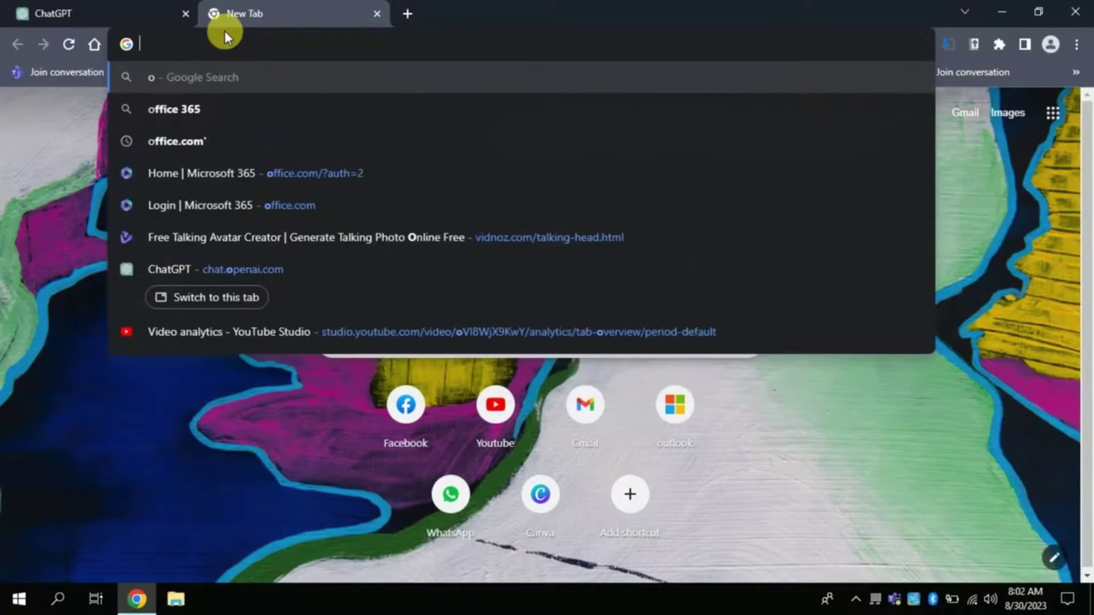
type("offi")
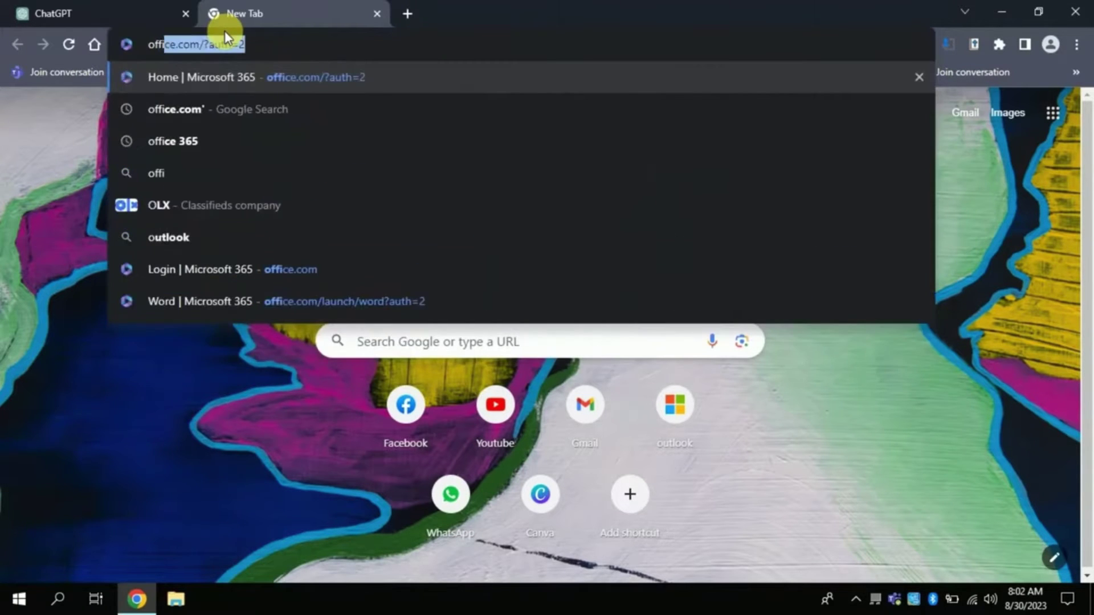
type("ce.co")
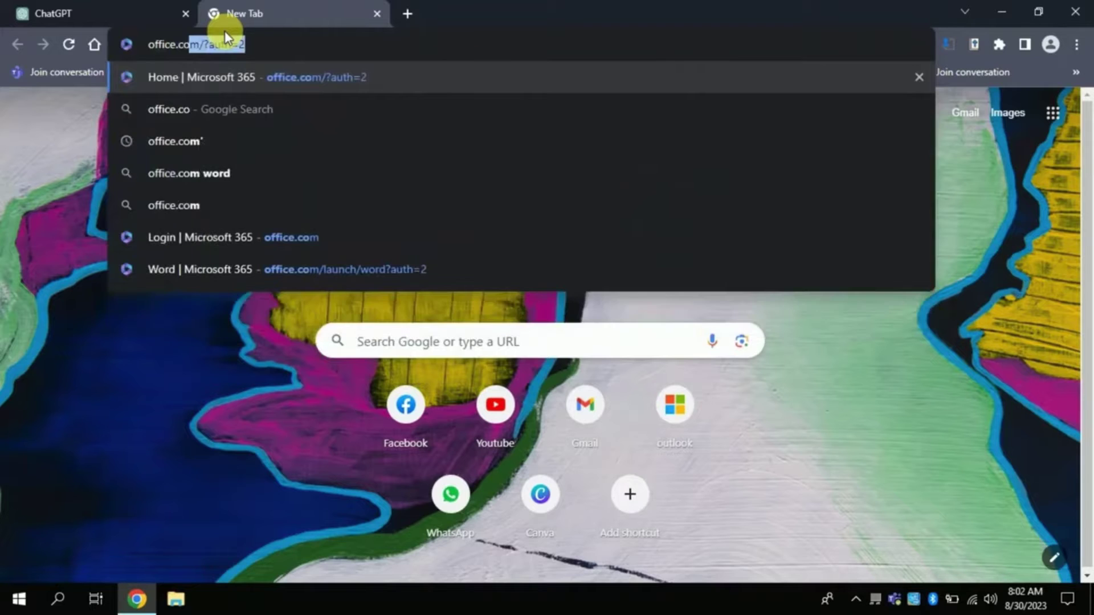
type("m")
key("Return")
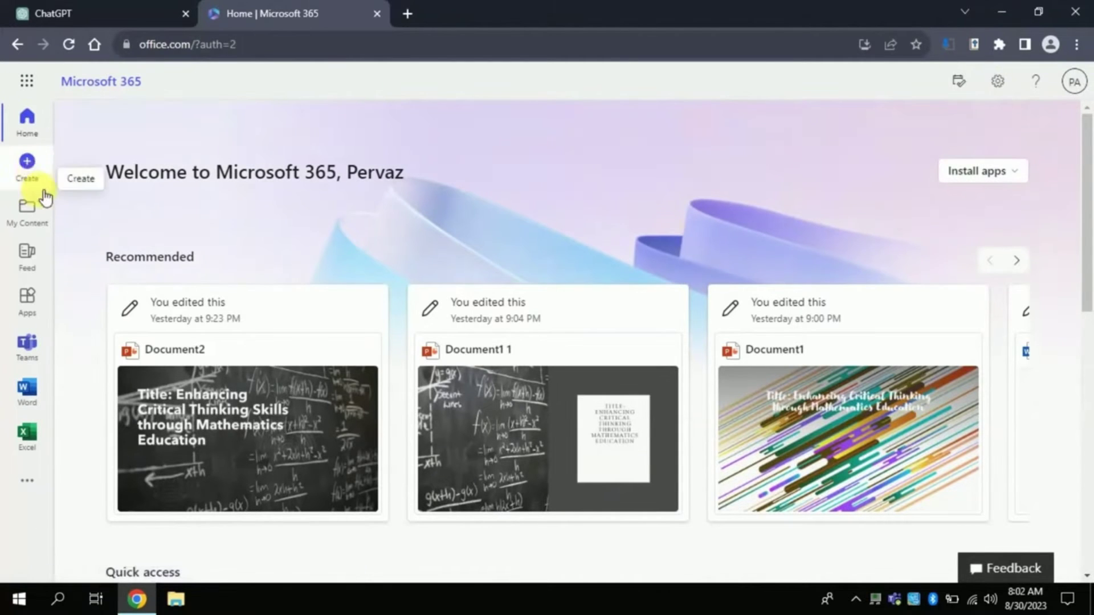
- Create a blank Word document and paste the copied slide outline into it, keeping the source formatting
left_click(30, 393)
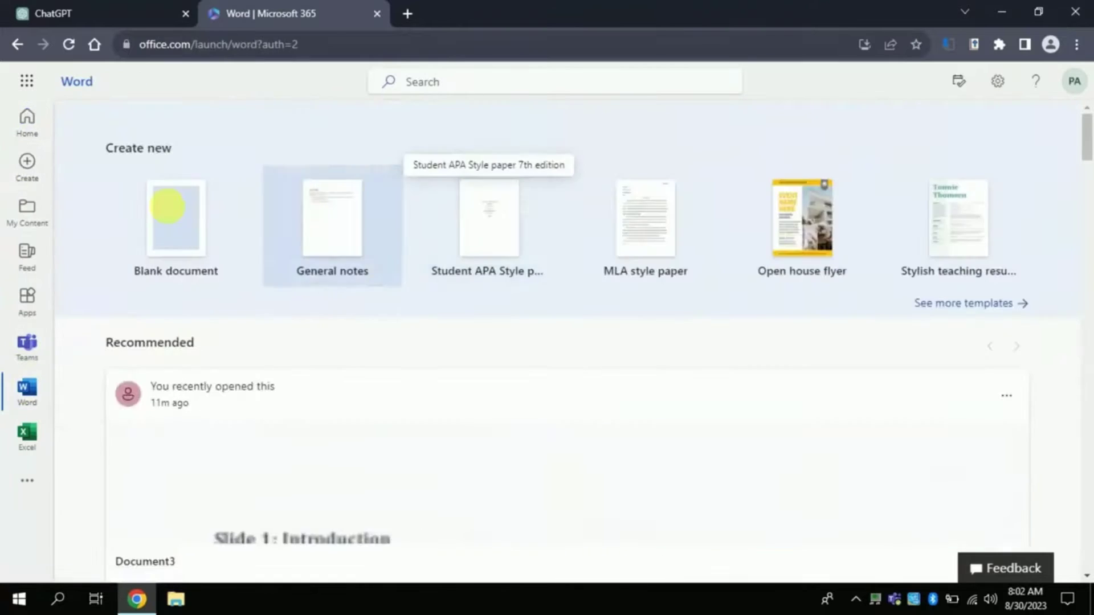
left_click(180, 232)
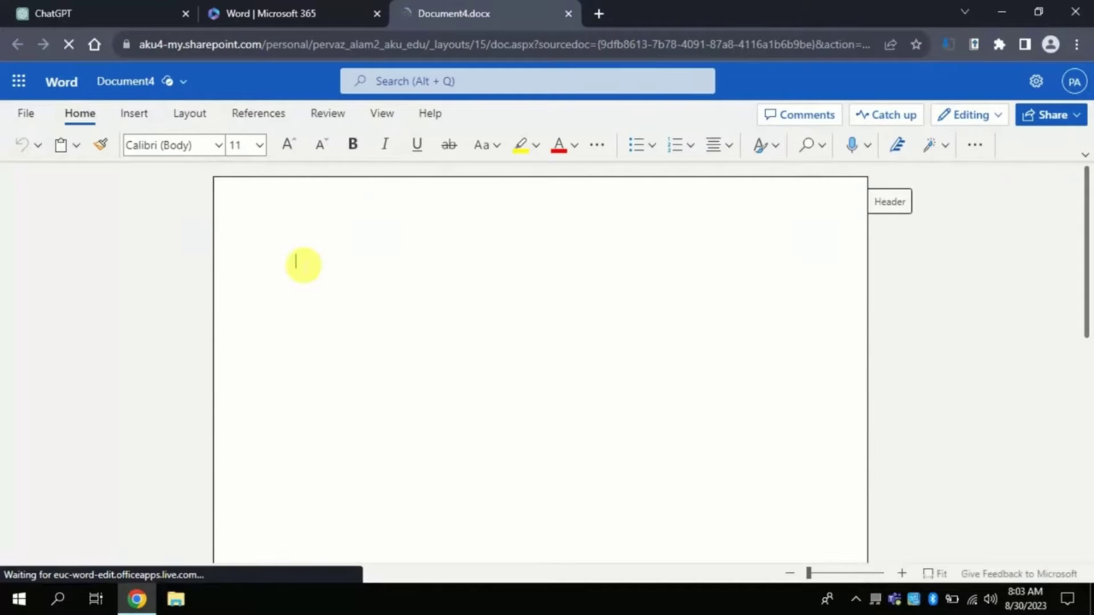
key("ctrl+v")
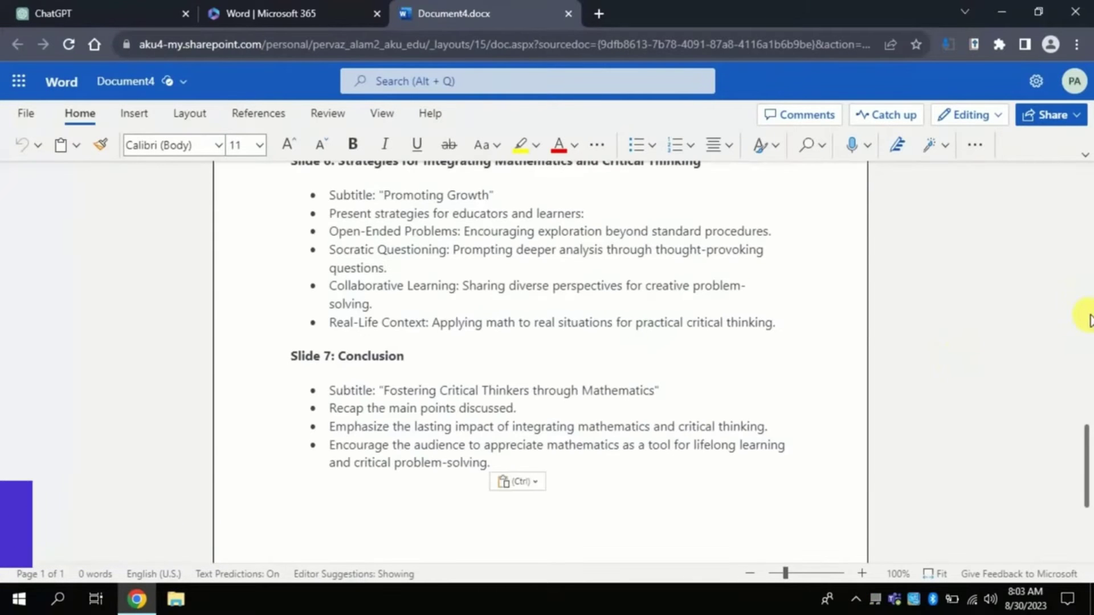
scroll(1092, 254, "up", 5)
scroll(1091, 253, "up", 10)
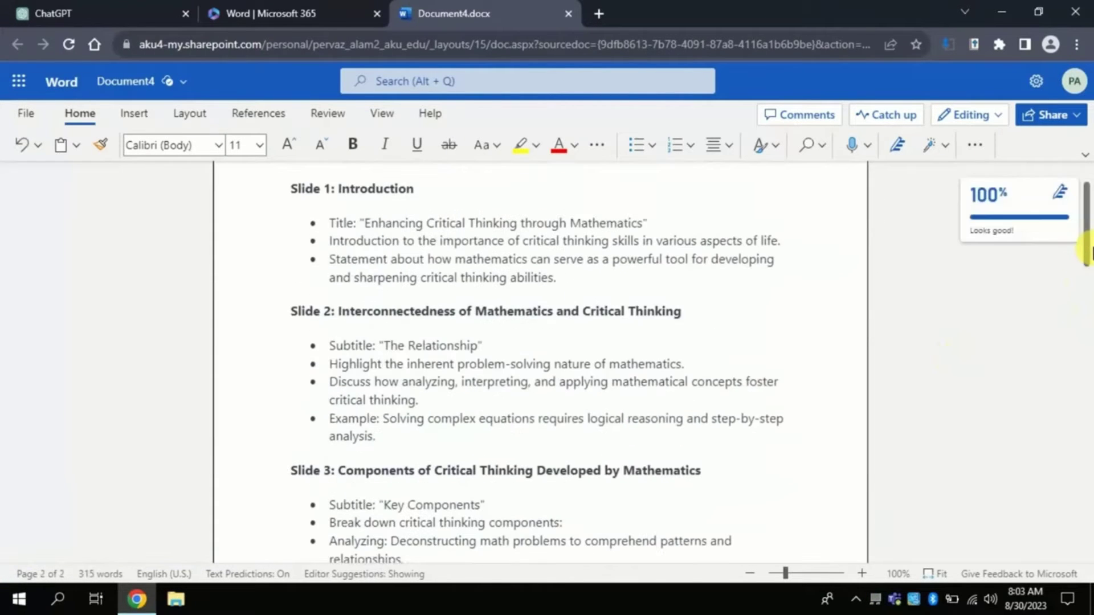
left_click_drag(1091, 245, 1089, 498)
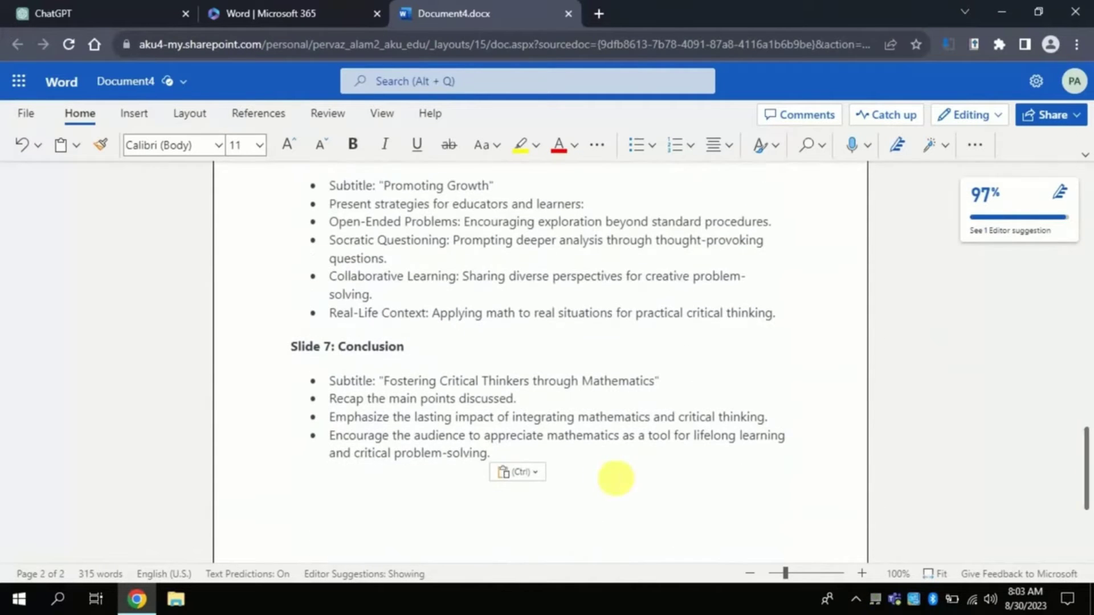
left_click(540, 473)
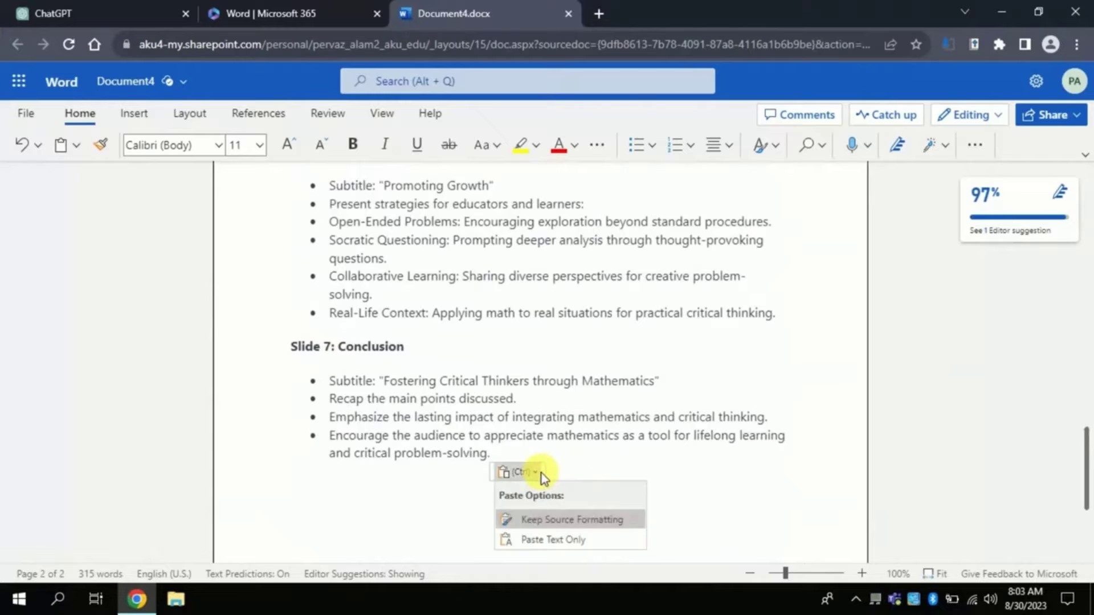
left_click(530, 522)
- Start exporting the document as a PowerPoint presentation
left_click(23, 112)
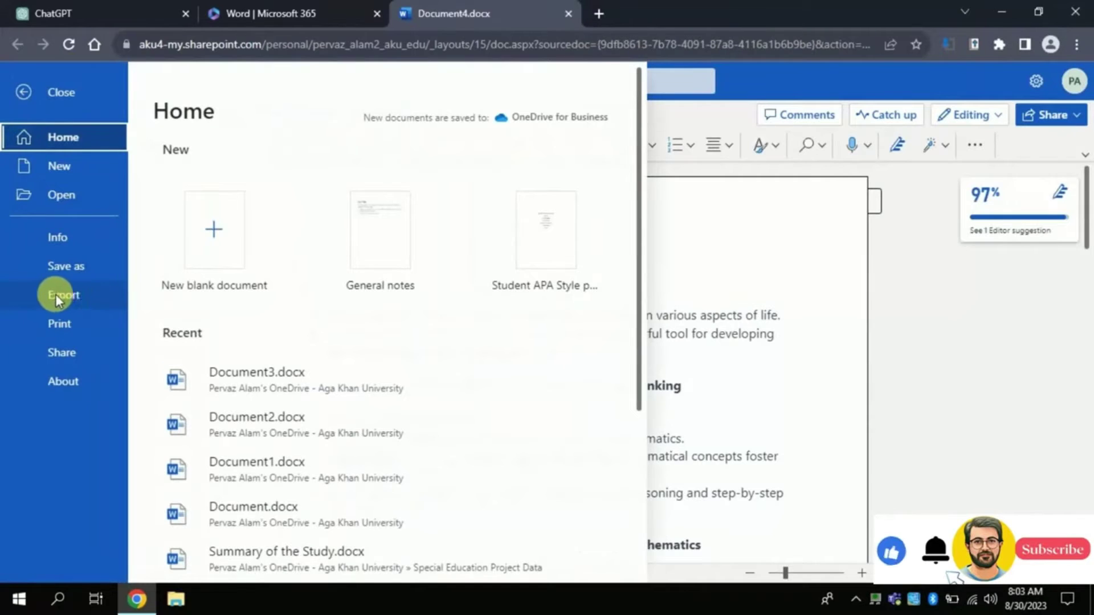
left_click(61, 296)
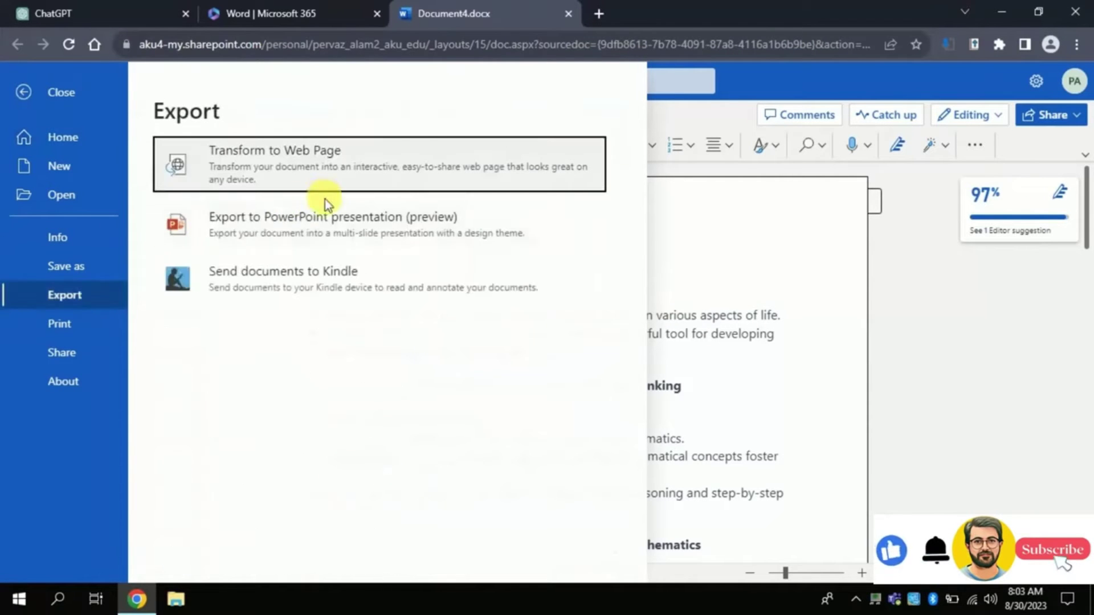
left_click(285, 228)
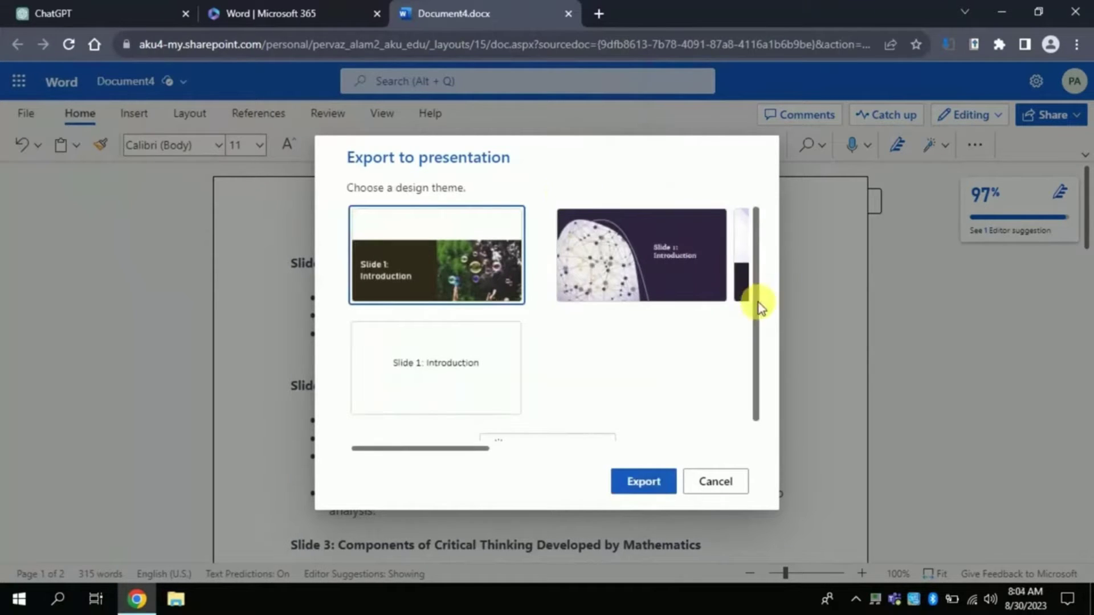
- Browse the design themes, export the presentation with the selected Design idea 1 theme and open the finished presentation
left_click_drag(760, 305, 756, 263)
left_click_drag(452, 449, 422, 440)
left_click_drag(754, 303, 759, 349)
left_click(557, 433)
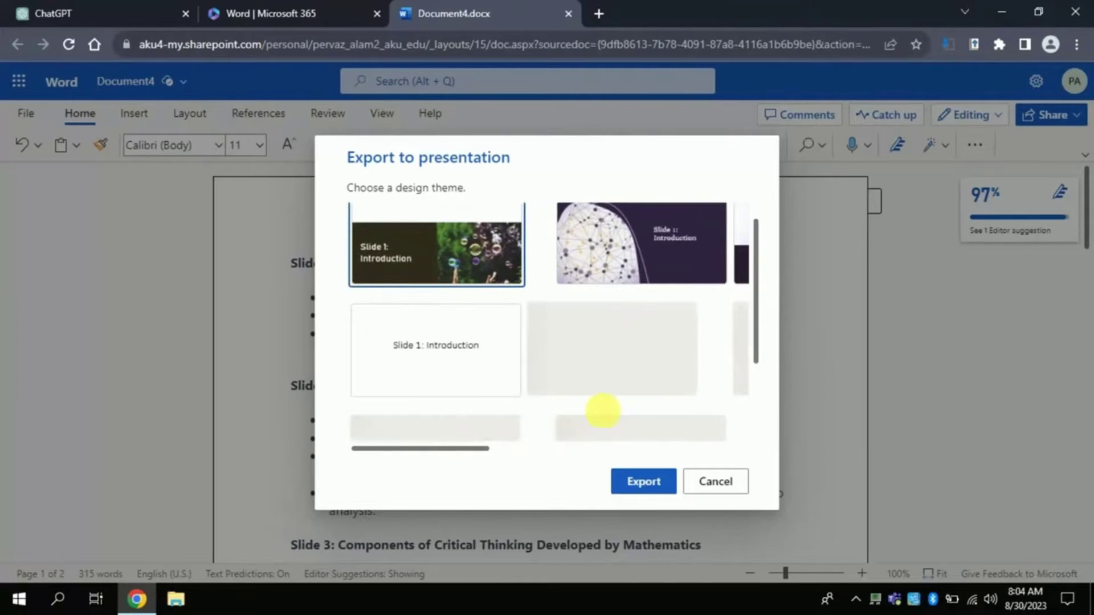
left_click_drag(757, 330, 753, 404)
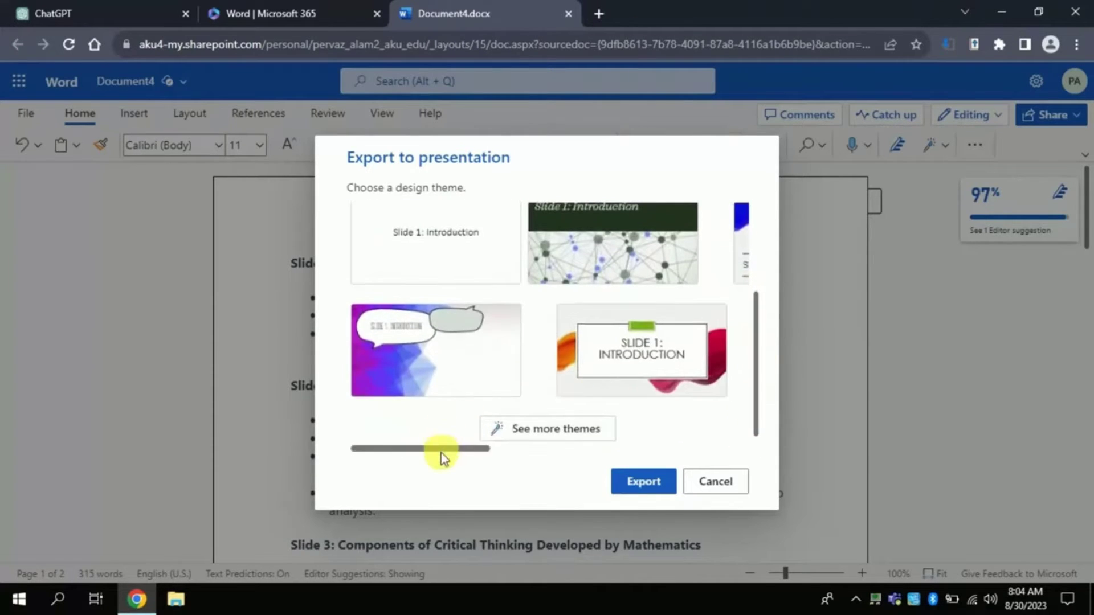
left_click_drag(440, 449, 411, 444)
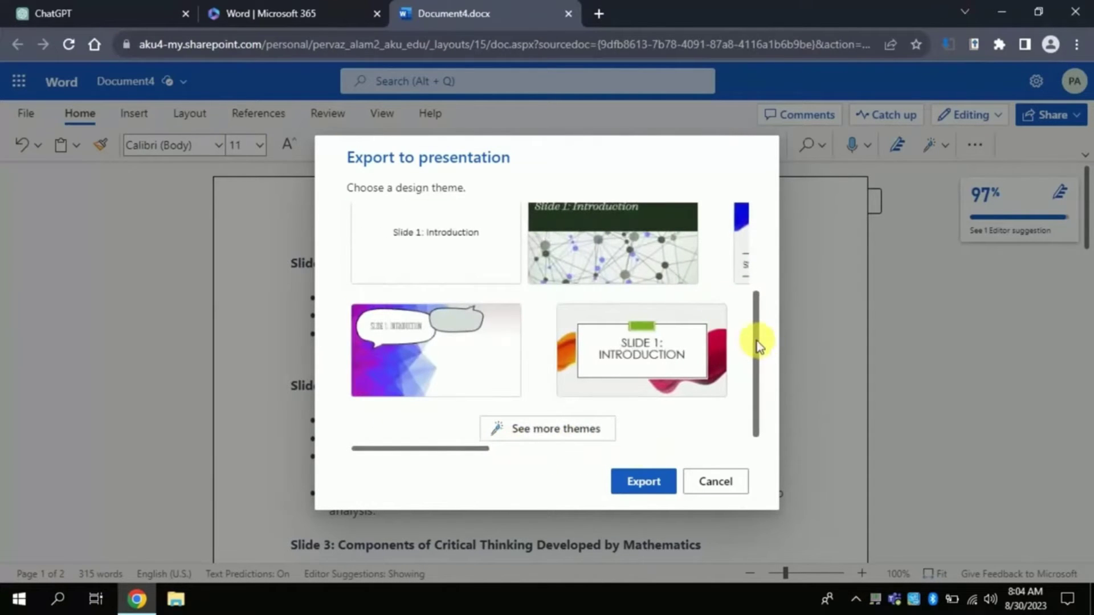
left_click_drag(757, 340, 757, 216)
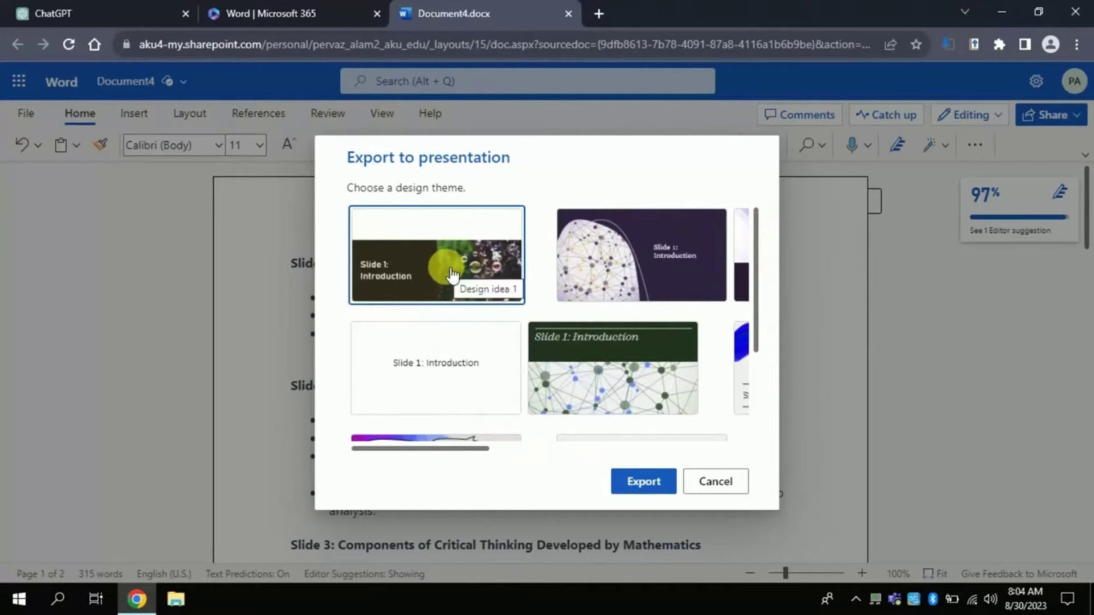
left_click(639, 484)
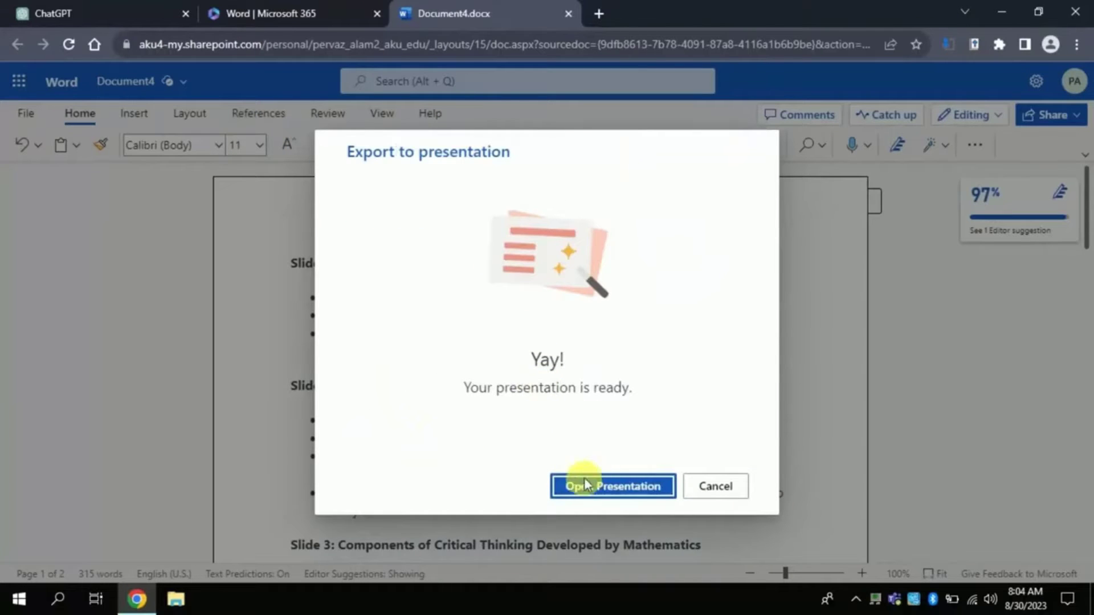
left_click(592, 488)
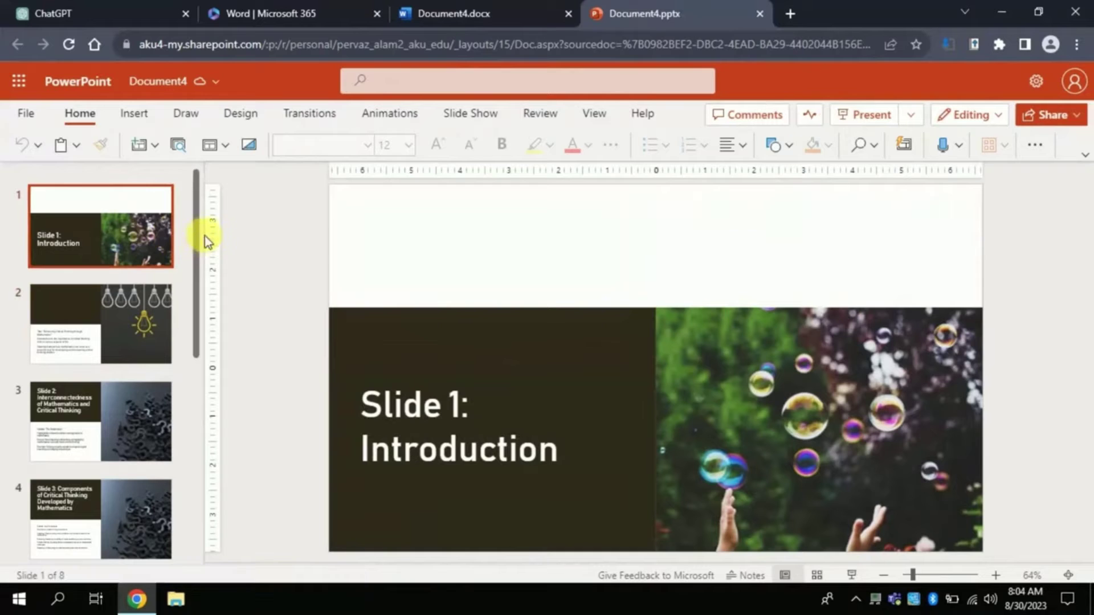
- Check the exported slides and open the presentation in the PowerPoint desktop app
left_click_drag(196, 241, 194, 252)
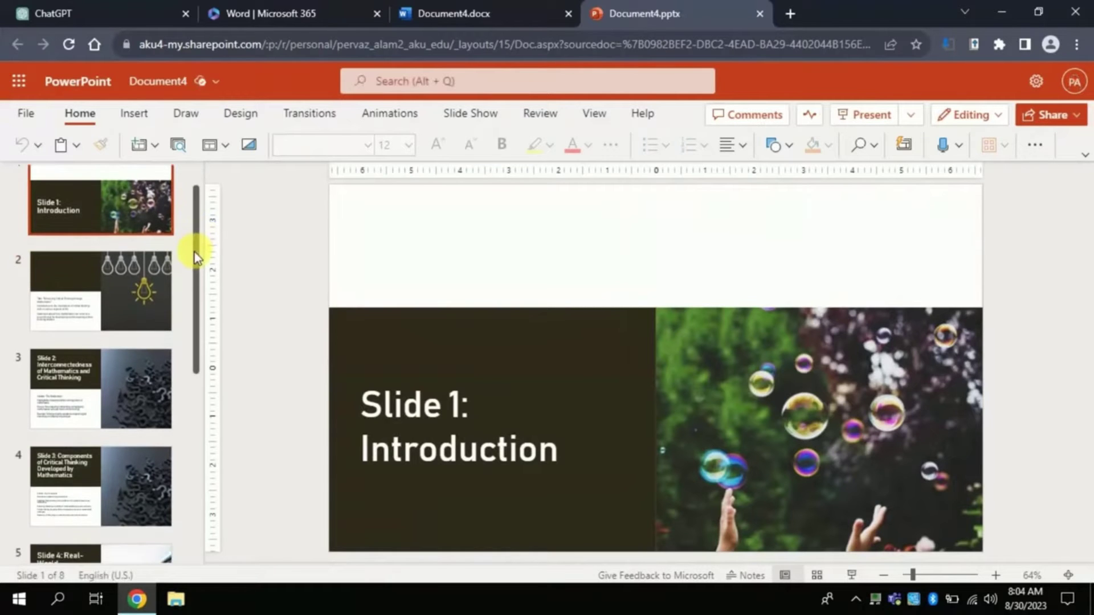
left_click(69, 393)
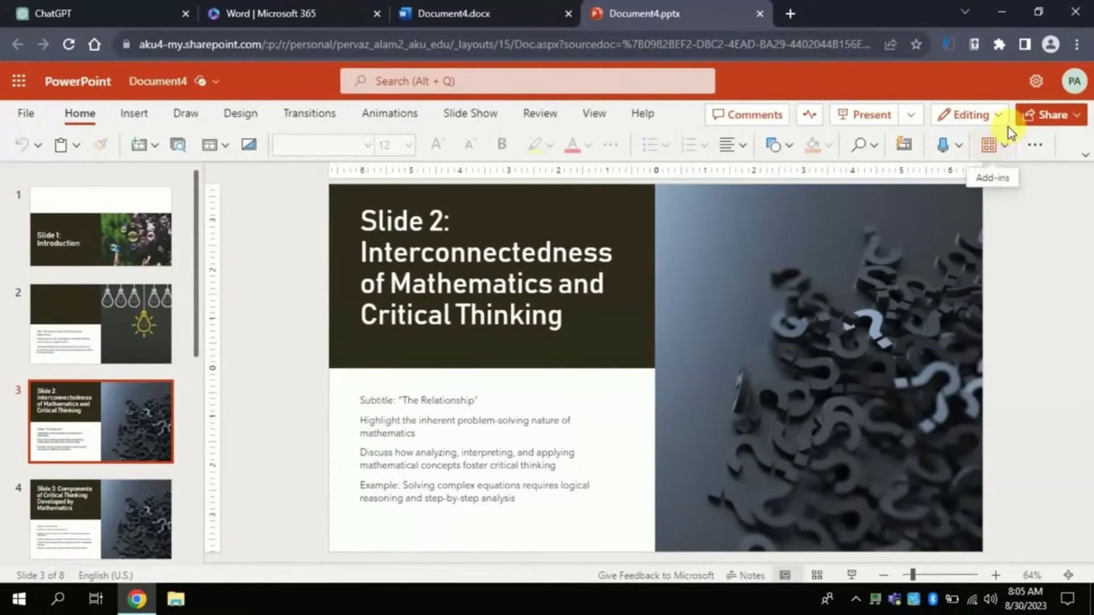
left_click(1002, 117)
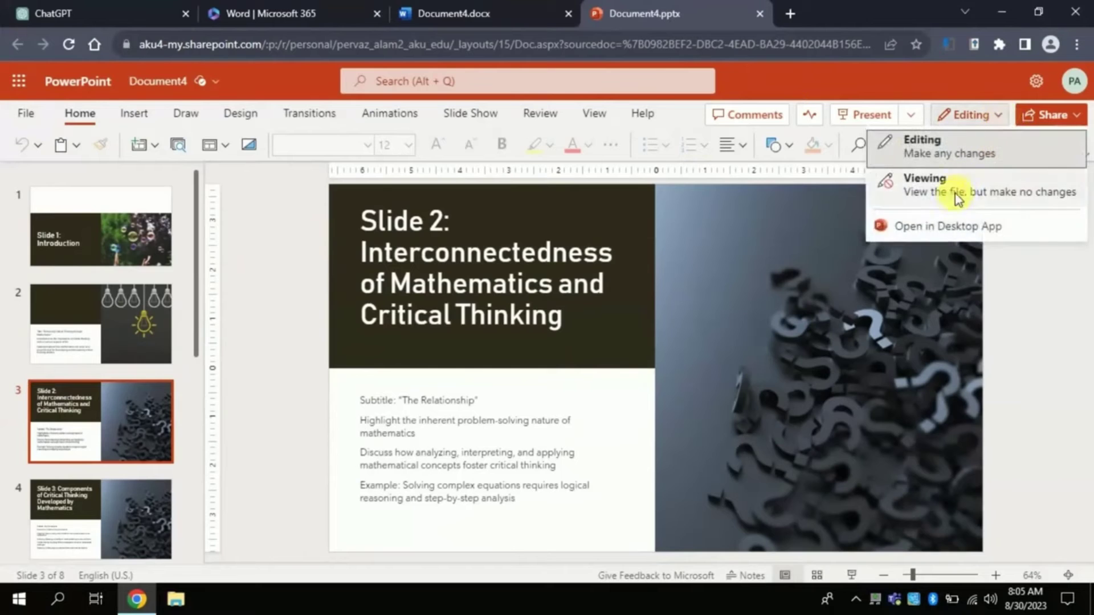
left_click(934, 227)
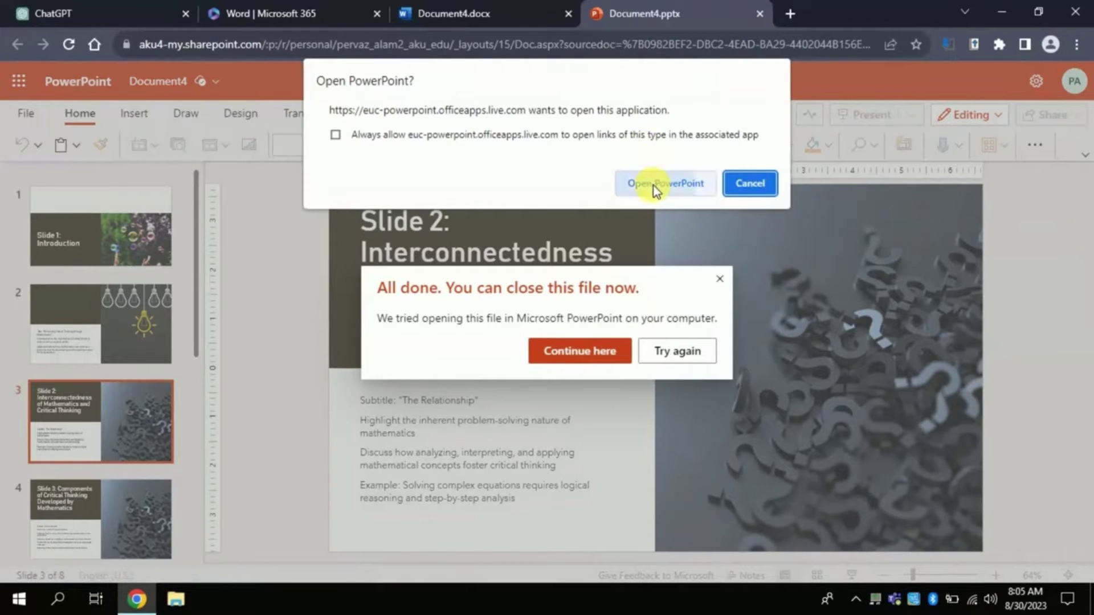
left_click(655, 185)
left_click(570, 354)
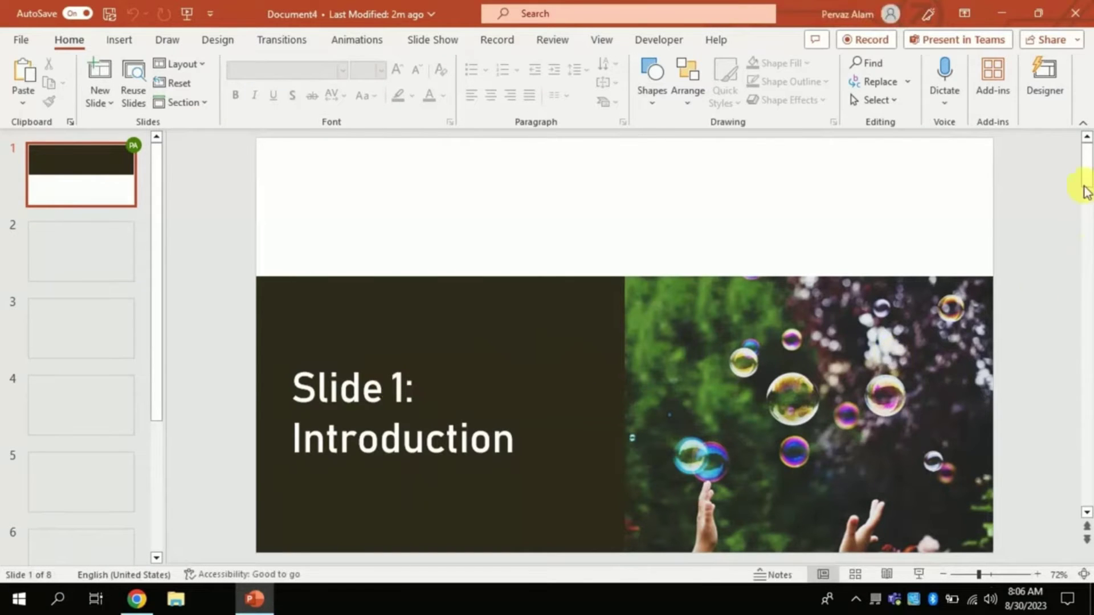
- Move the text "Enhancing Critical Thinking through Mathematics" from slide 2's body text into its empty title placeholder
left_click(83, 326)
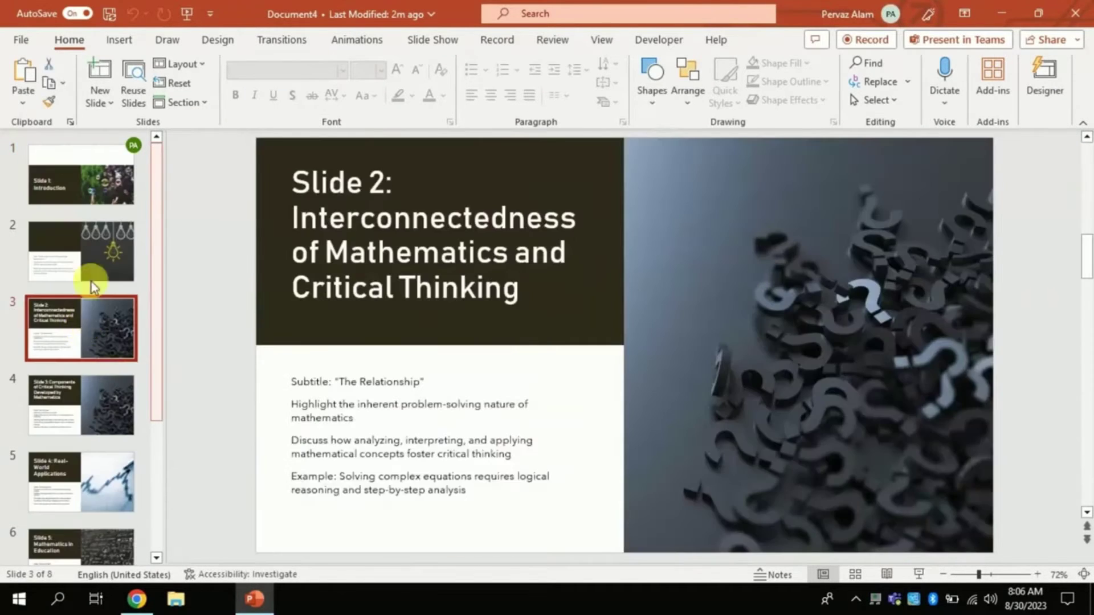
left_click(80, 160)
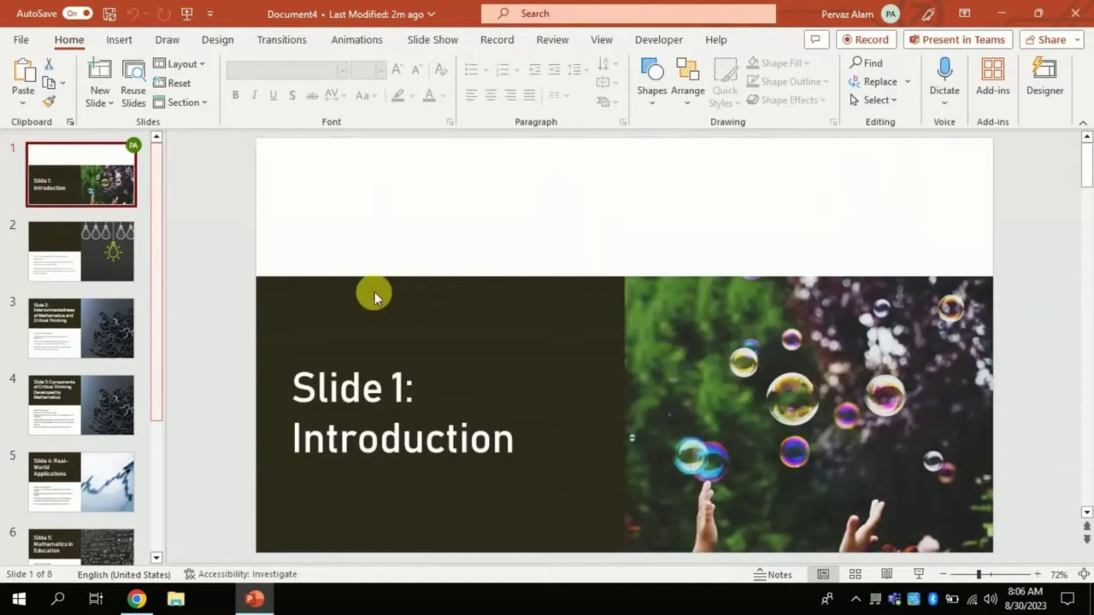
left_click(81, 276)
left_click_drag(325, 383, 369, 409)
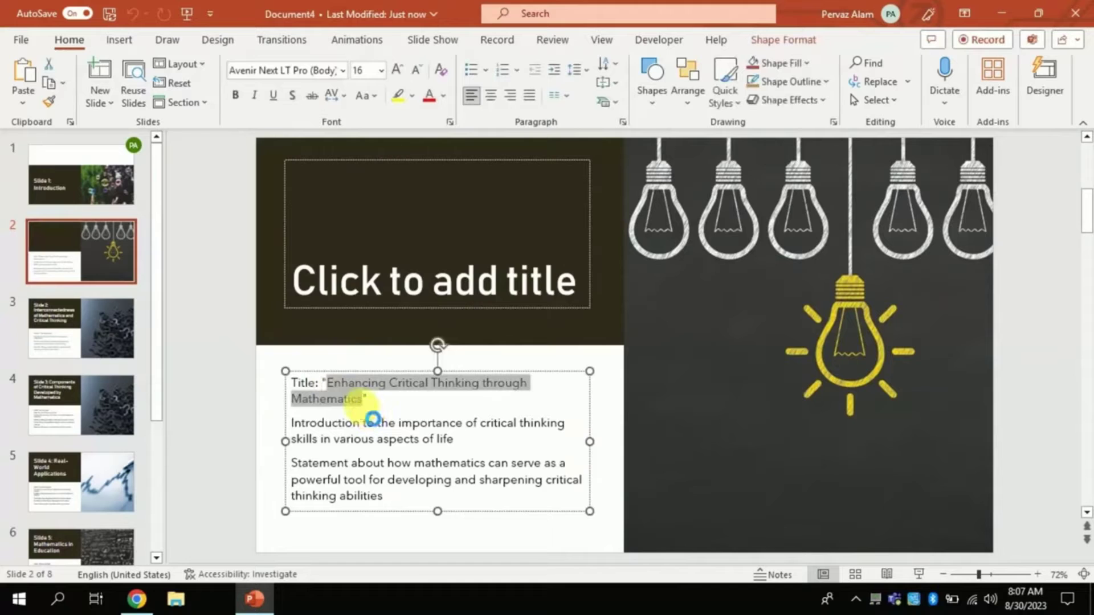
key("ctrl+x")
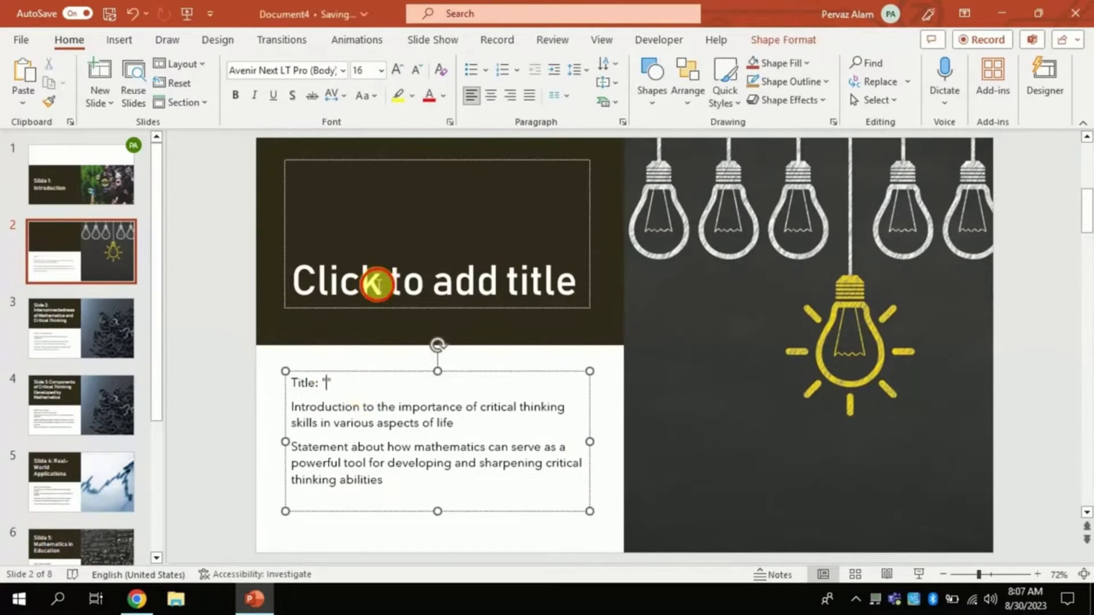
left_click(378, 285)
key("ctrl+v")
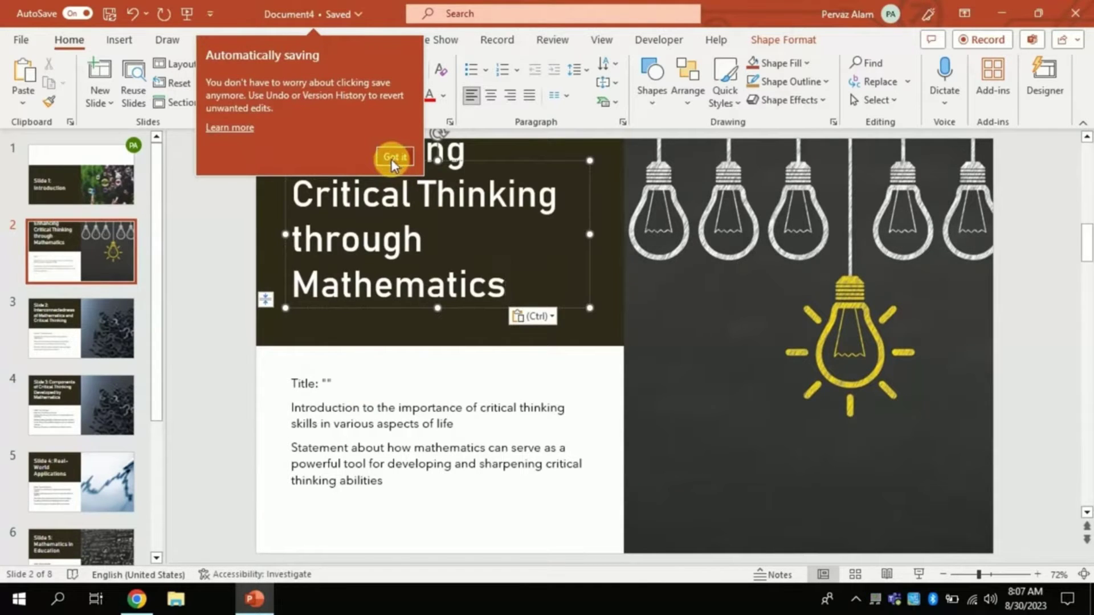
left_click(393, 158)
- Delete the leftover "Title:" label and its empty quotation marks from slide 2's body text
left_click(335, 385)
left_click_drag(334, 384, 290, 383)
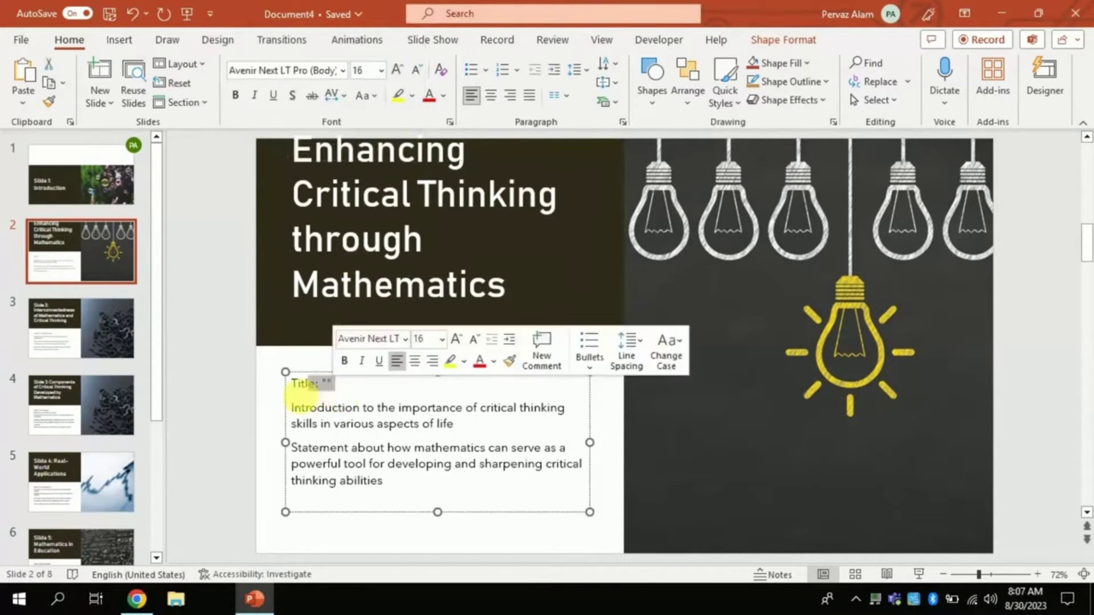
key("Delete")
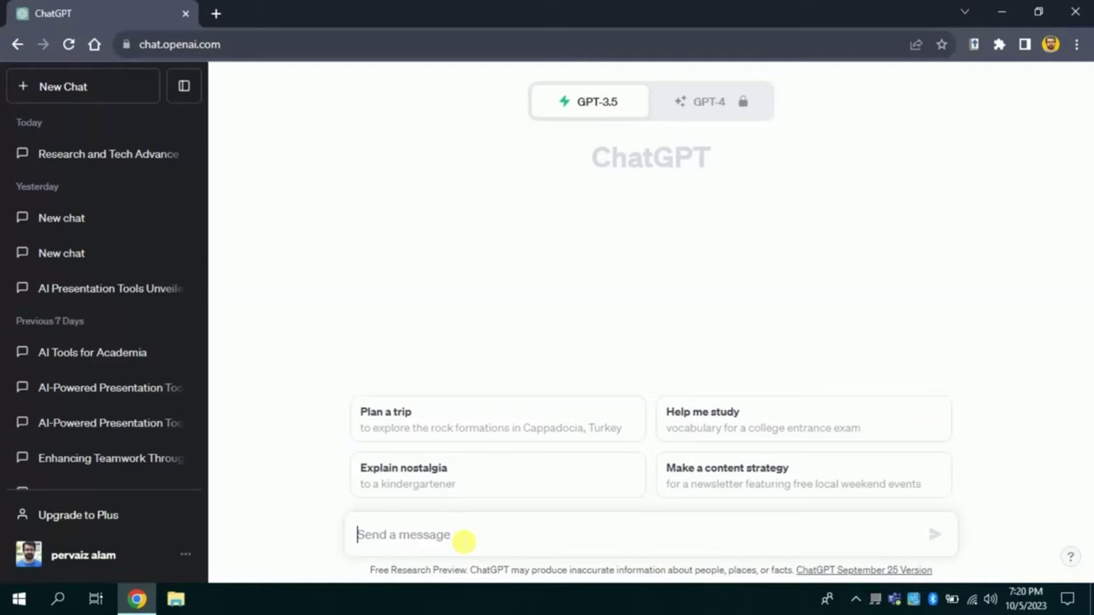
- Send ChatGPT the prompt "Topic: How technology can improve teaching and learning process. Generate PPT Text."
type("Topic: How technolo")
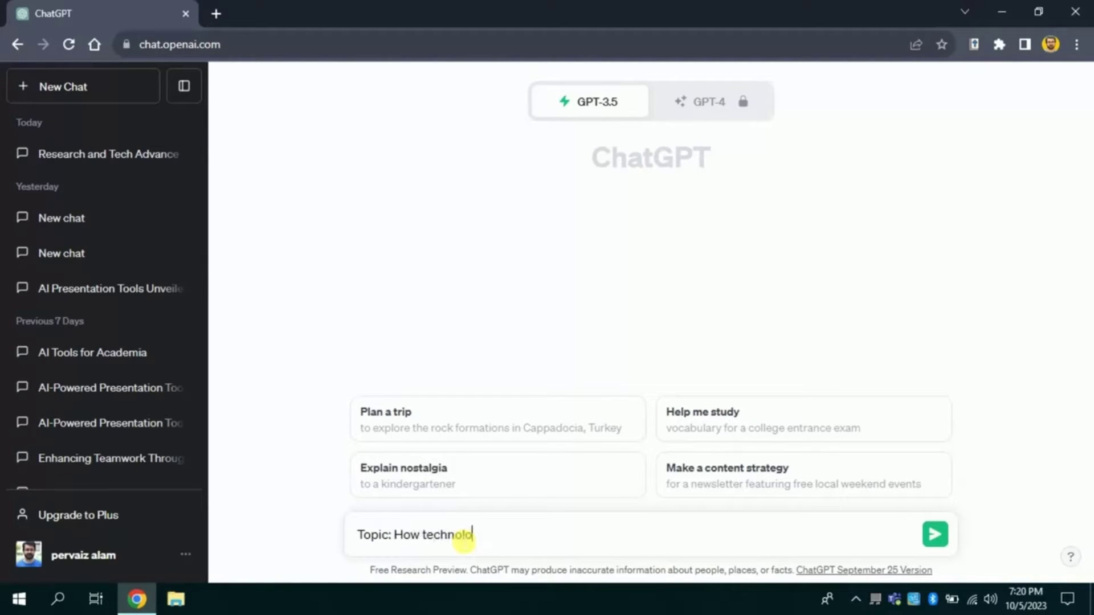
type("gy can improve teaching and le")
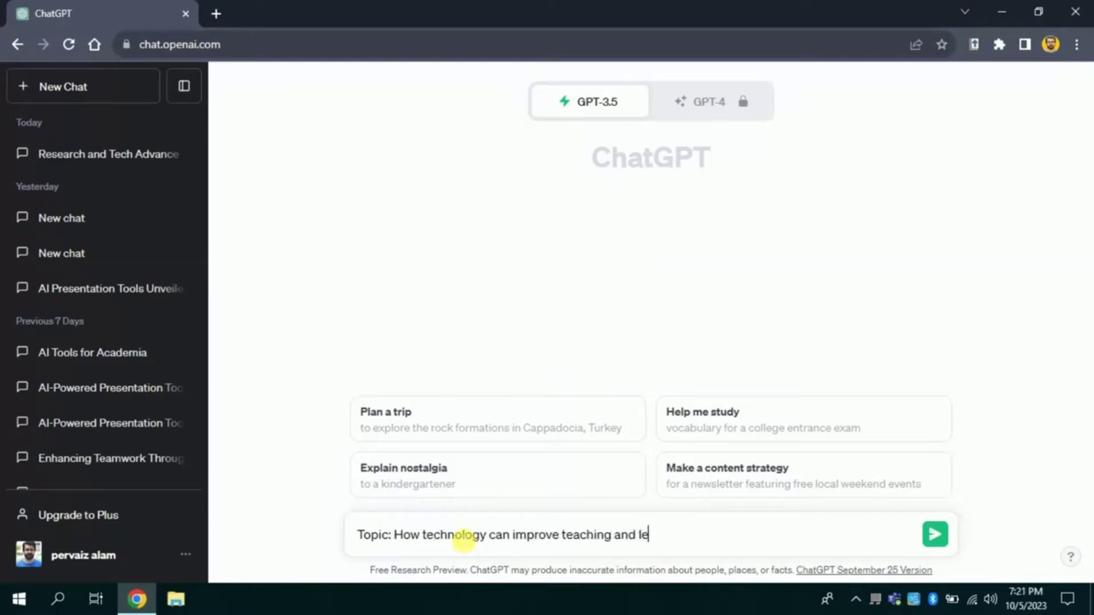
type("arning process. Generate PPT Text.")
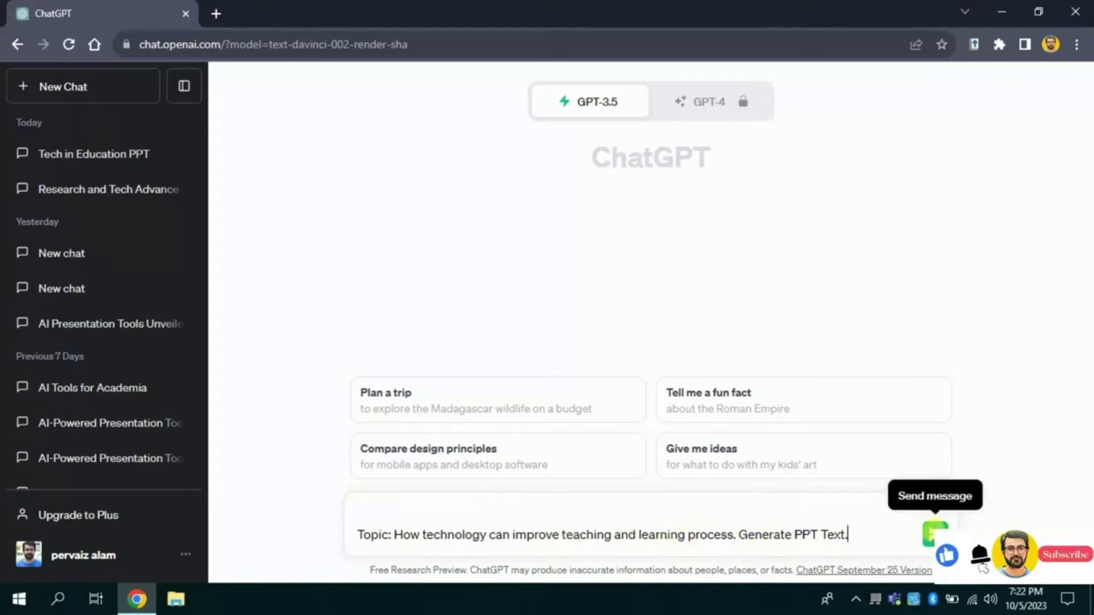
left_click(935, 534)
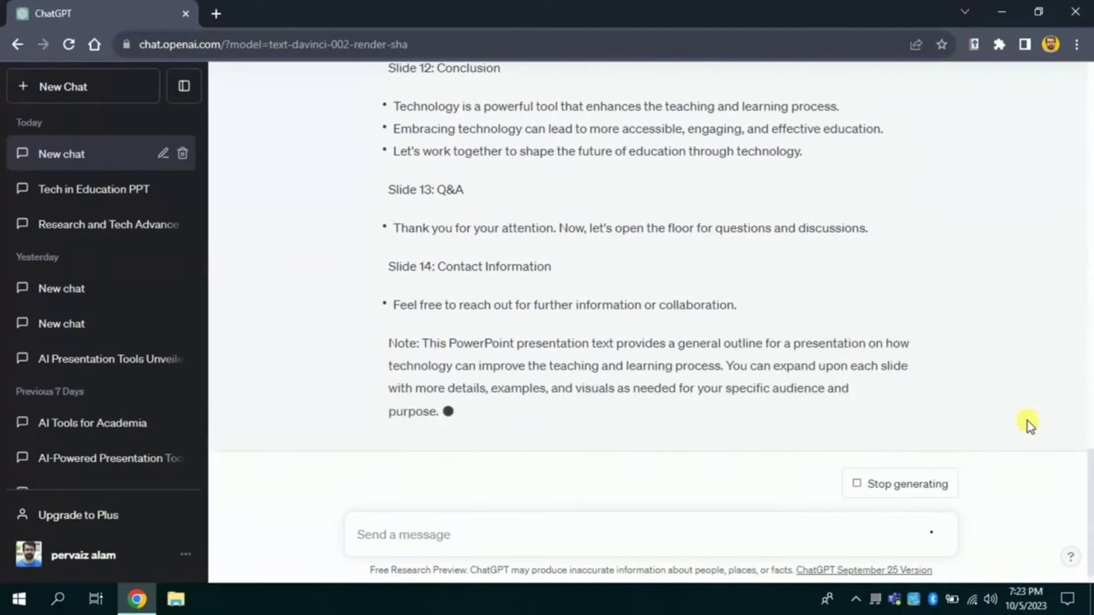
- Examine the slide labels and headings in the generated presentation text, from Slide 1 through the closing slides
left_click_drag(1089, 478, 1089, 114)
left_click_drag(389, 152, 428, 151)
left_click(427, 152)
left_click_drag(1089, 126, 1088, 519)
left_click_drag(359, 266, 437, 266)
left_click_drag(1089, 485, 1089, 126)
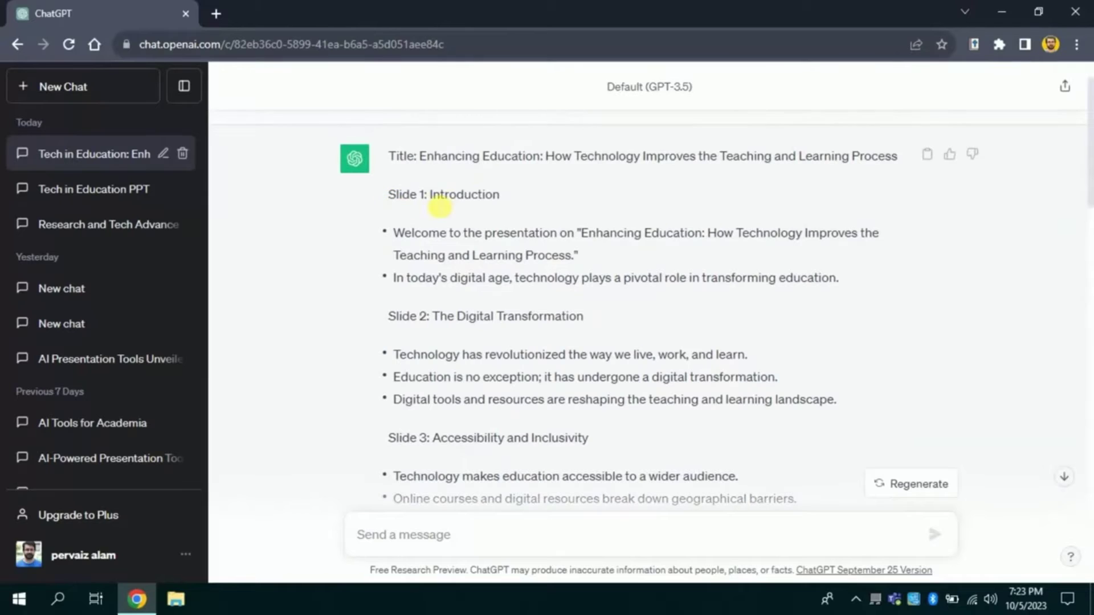
left_click_drag(437, 206, 501, 202)
left_click(502, 201)
left_click_drag(392, 201, 423, 204)
- Send ChatGPT the follow-up prompt "Use the same text above remove the word slide and number."
left_click(451, 544)
type("Use")
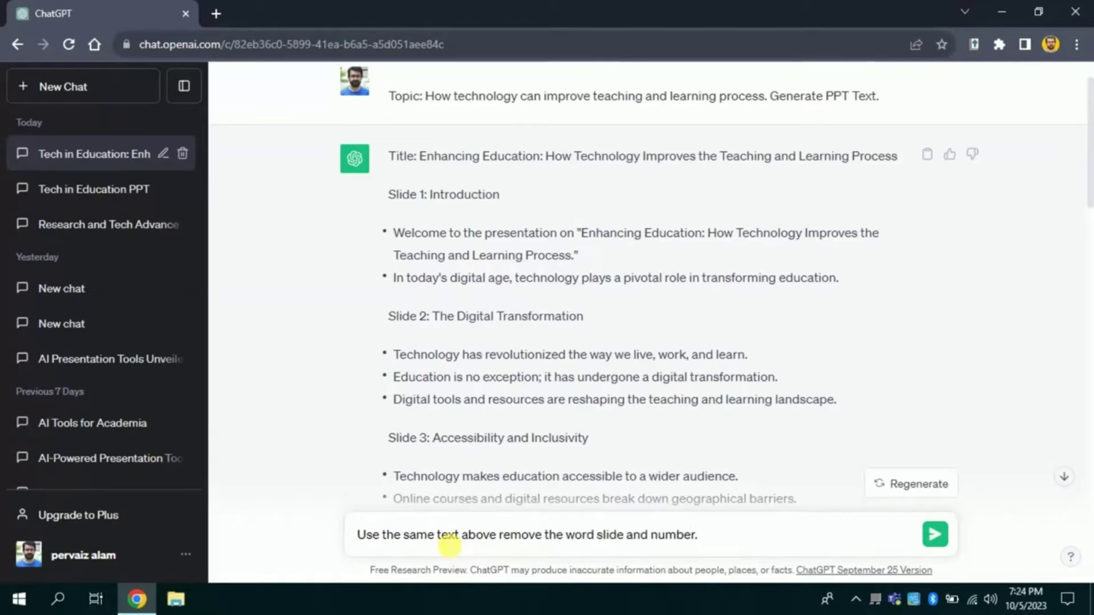
key("Return")
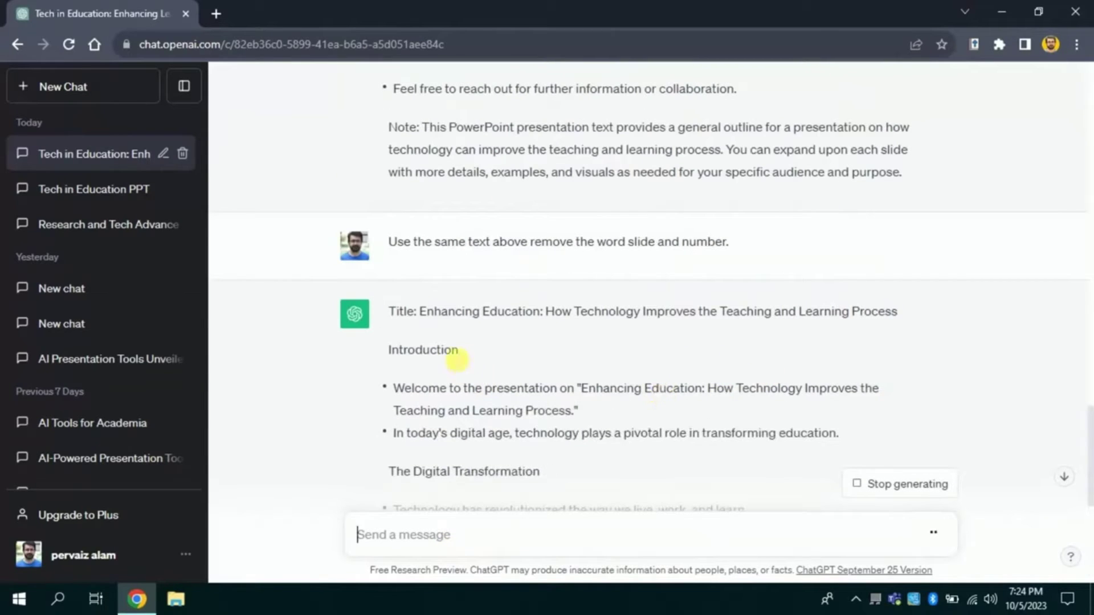
- Check the headings of the regenerated presentation text for leftover slide labels and numbers
left_click_drag(388, 351, 475, 353)
scroll(1054, 388, "down", 4)
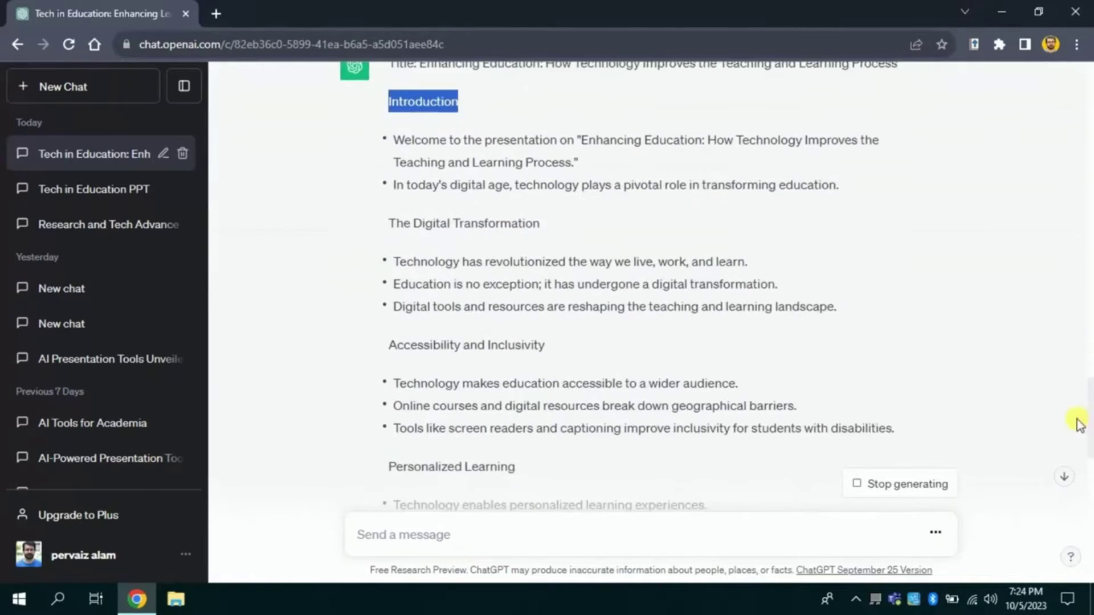
left_click_drag(557, 228, 387, 229)
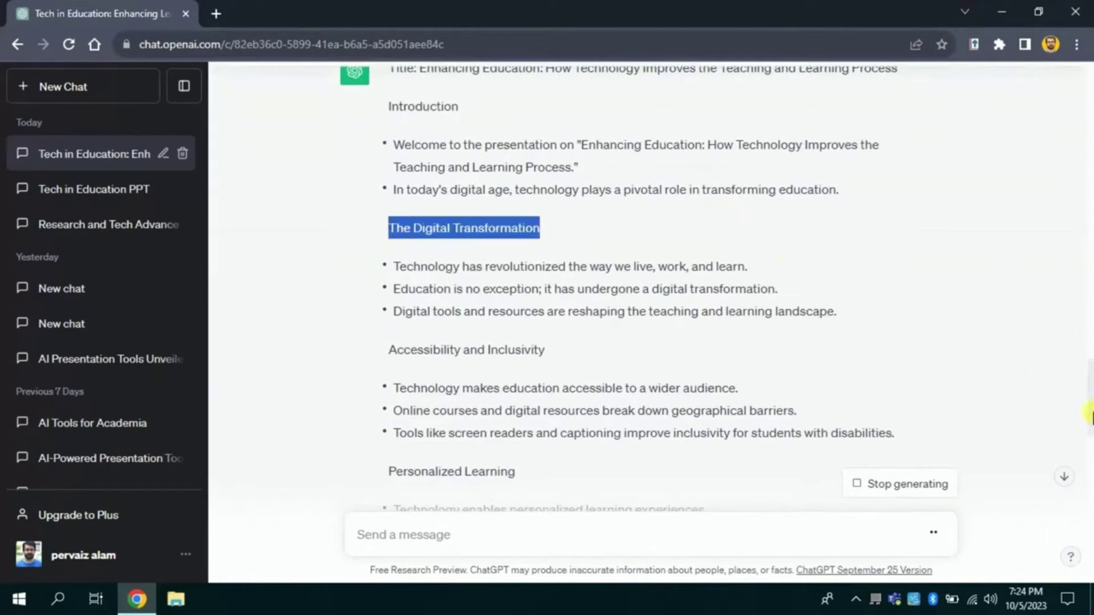
scroll(1087, 433, "up", 1)
scroll(1087, 370, "up", 1)
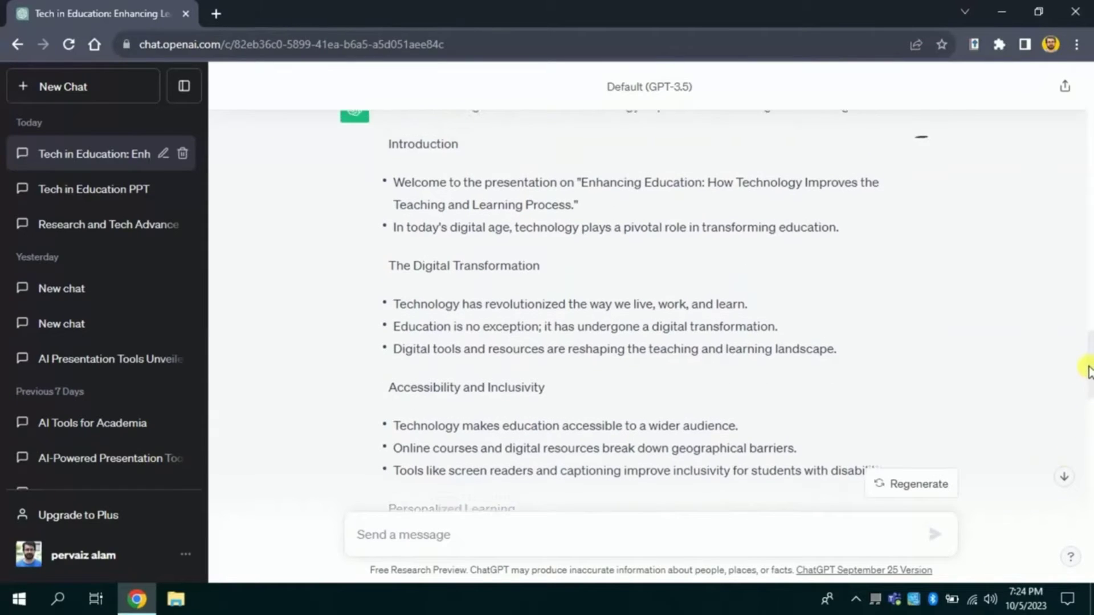
left_click_drag(1089, 371, 1088, 357)
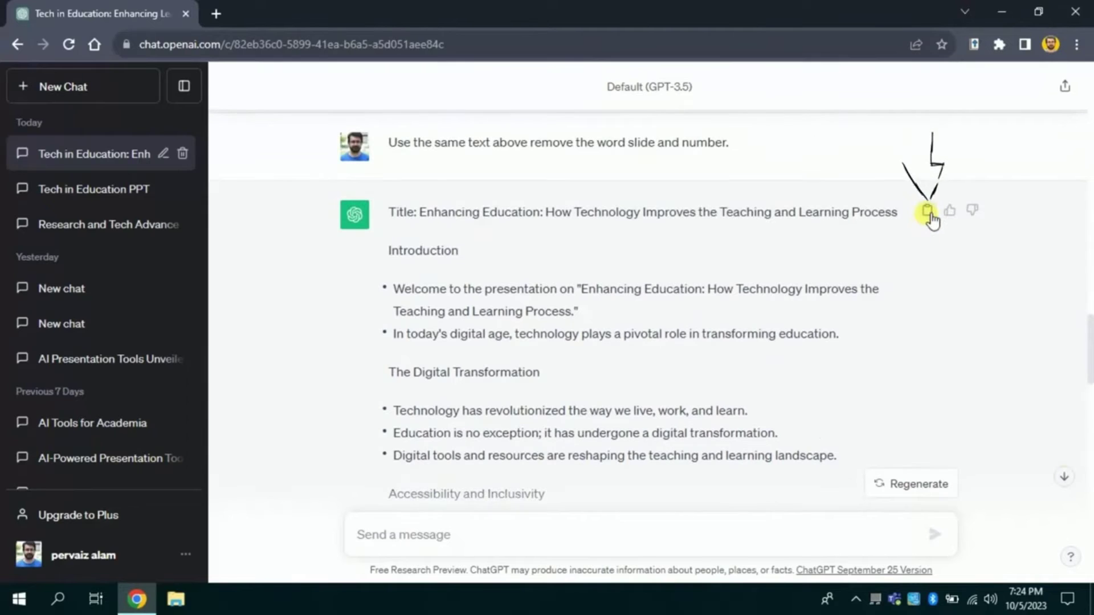
scroll(928, 220, "down", 15)
scroll(928, 217, "up", 2)
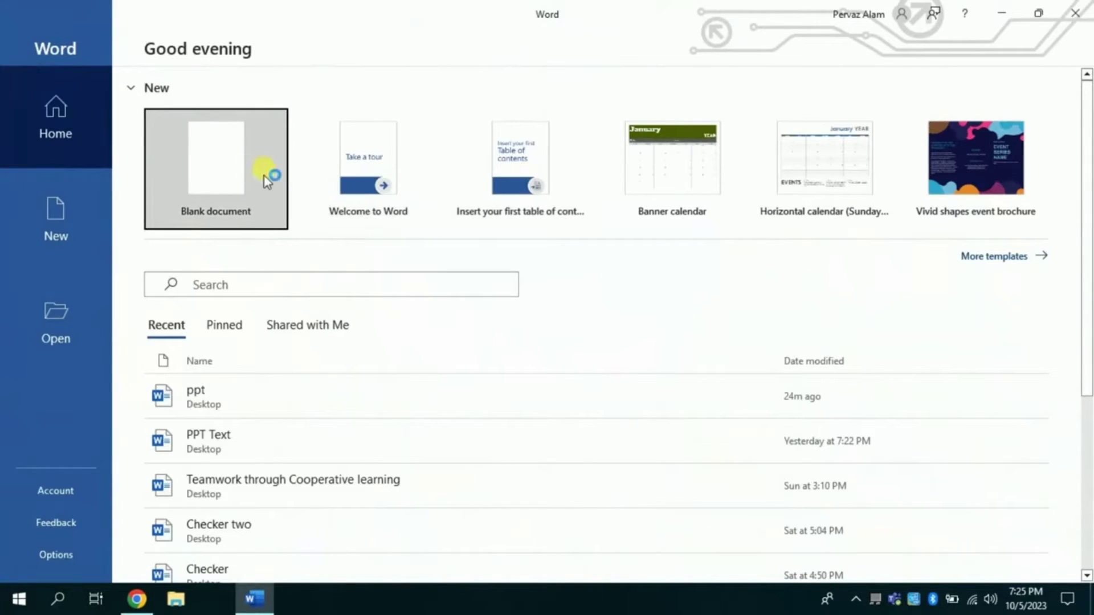
- Create a blank document in the Word desktop app and switch it to Outline view
left_click(244, 179)
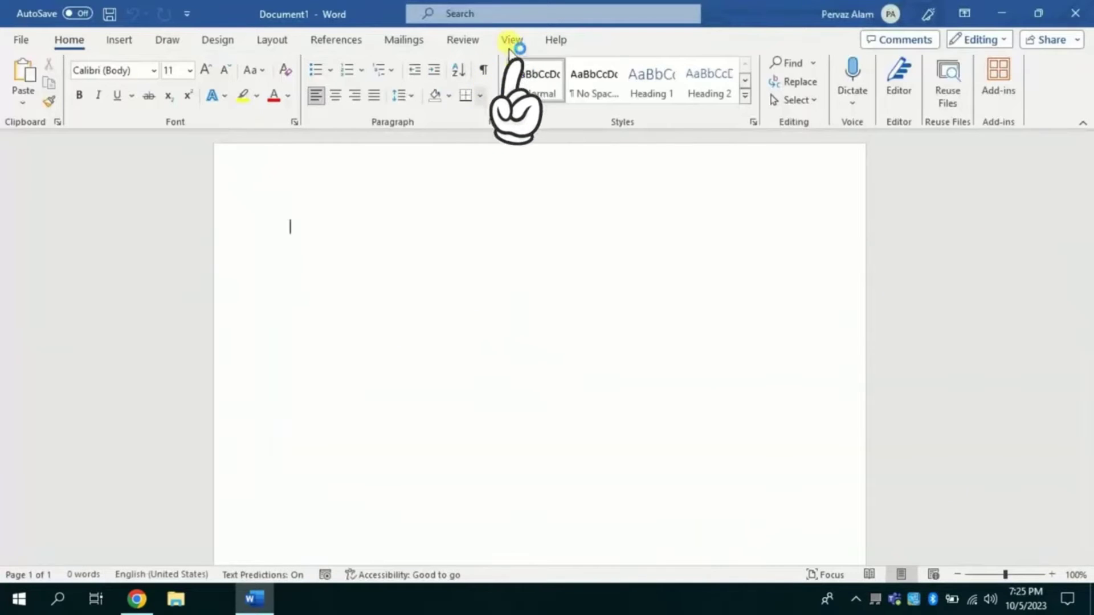
left_click(510, 43)
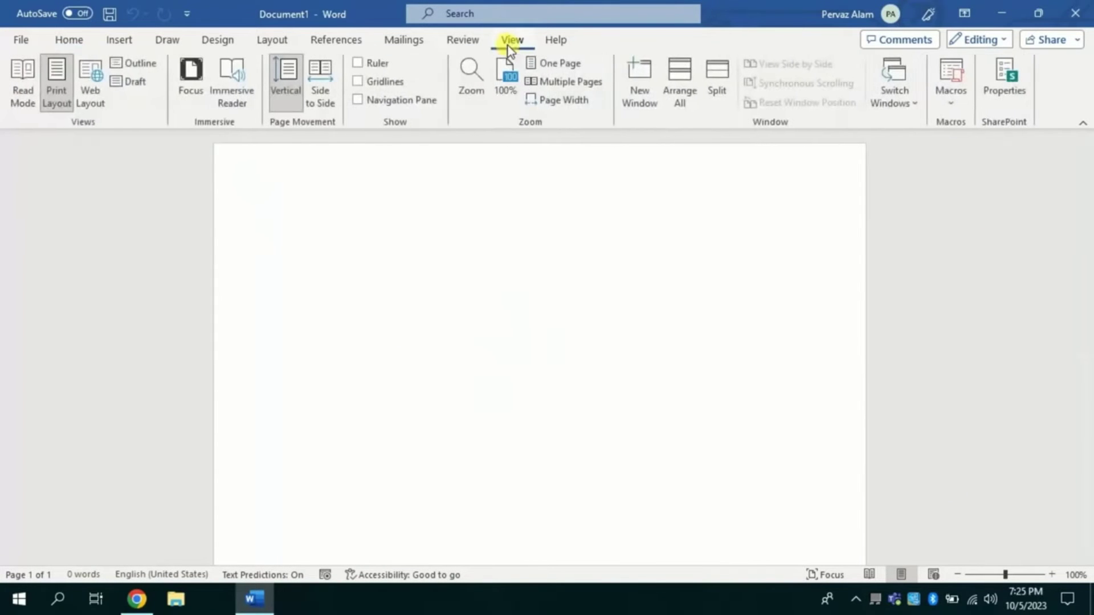
left_click(137, 63)
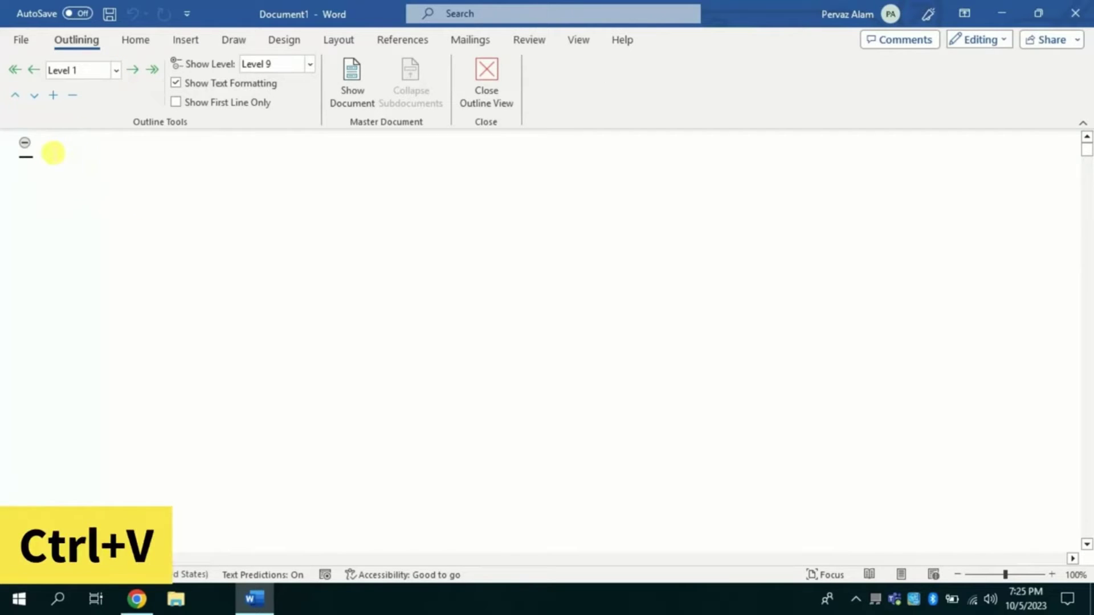
- Paste the copied presentation text into the outline and return to the beginning of the document
key("ctrl+v")
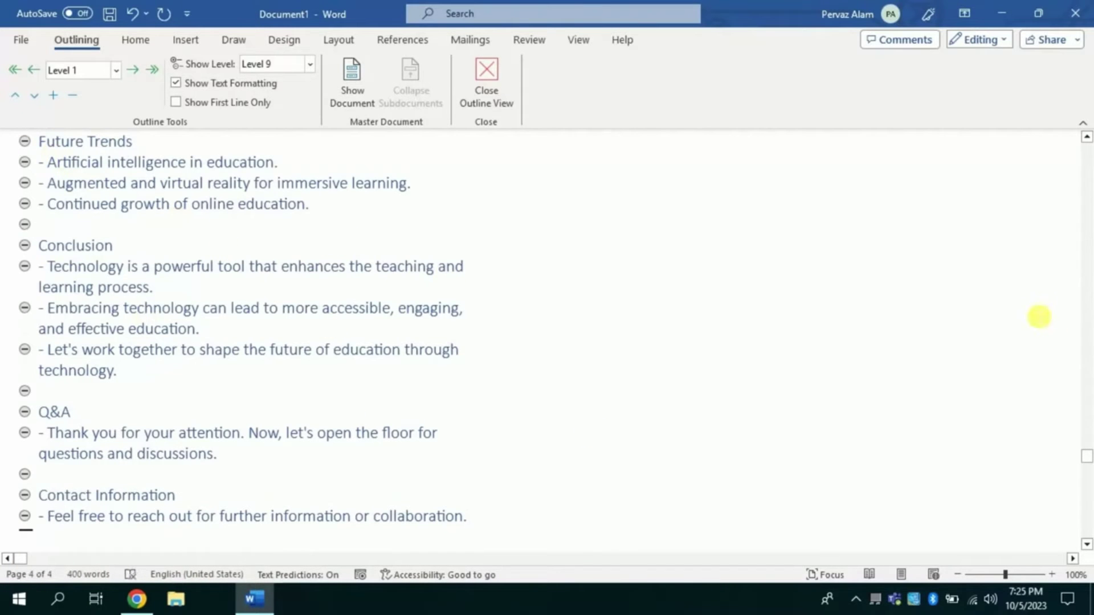
key("ctrl+Home")
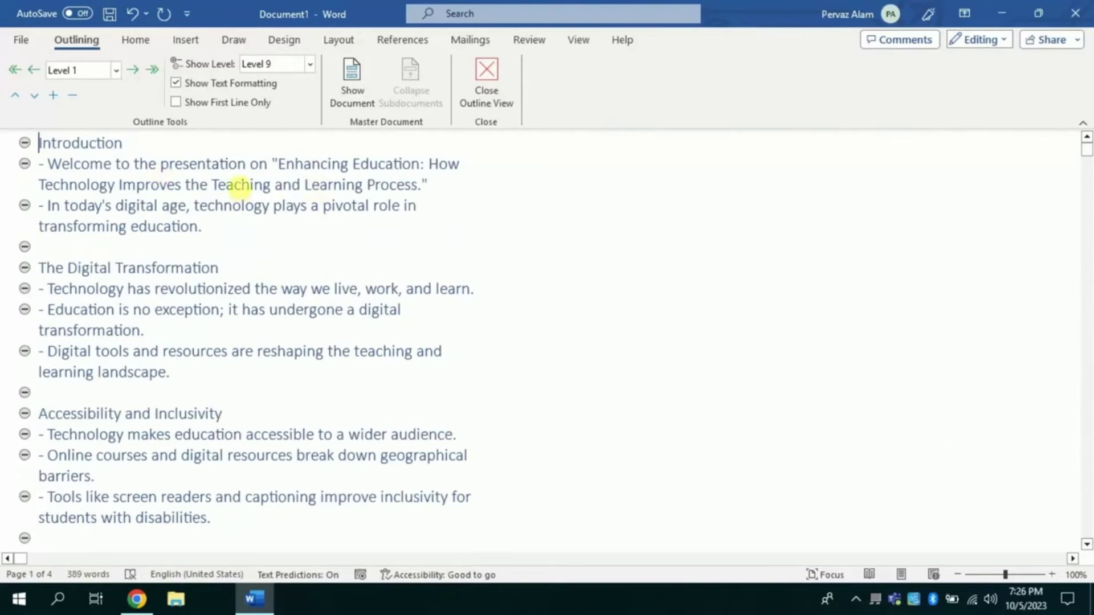
left_click_drag(130, 145, 45, 143)
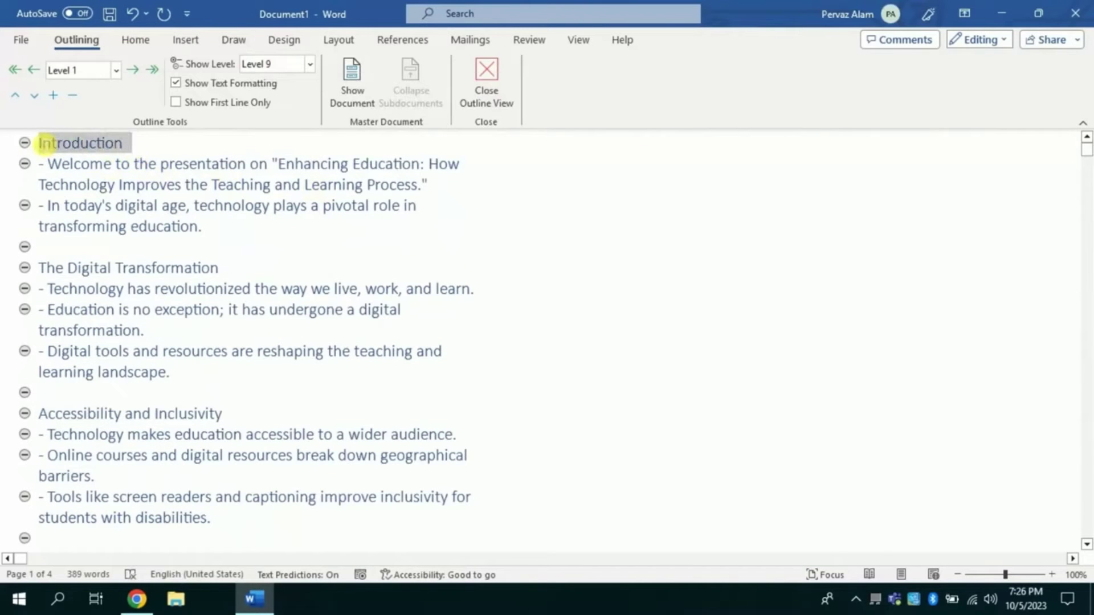
left_click_drag(218, 271, 39, 267)
left_click(103, 310)
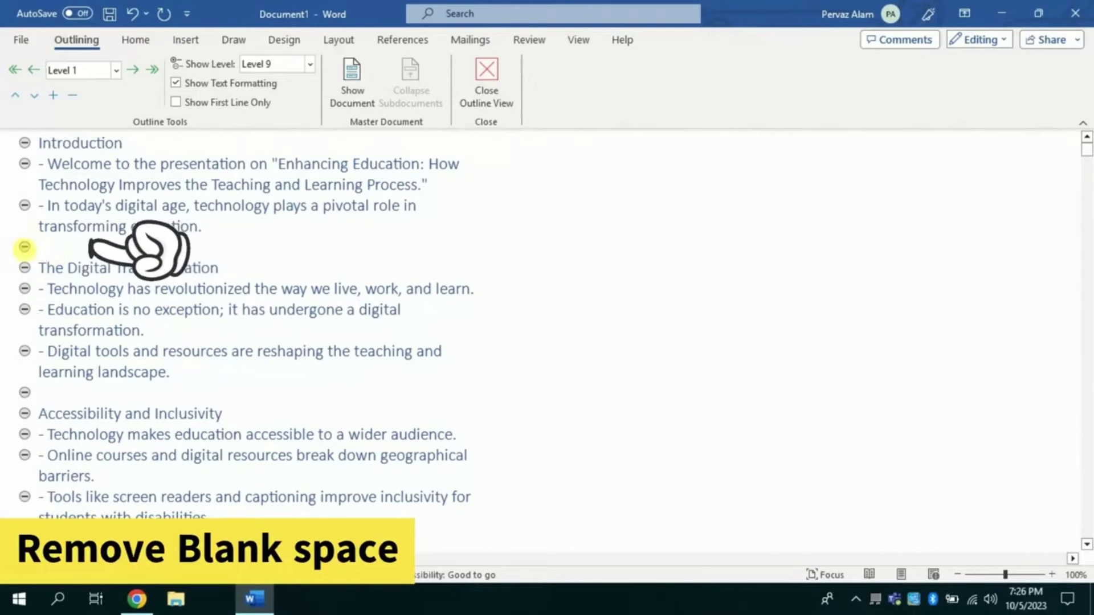
- Delete the blank lines above the headings The Digital Transformation, Accessibility and Inclusivity, and Personalized Learning
left_click(34, 248)
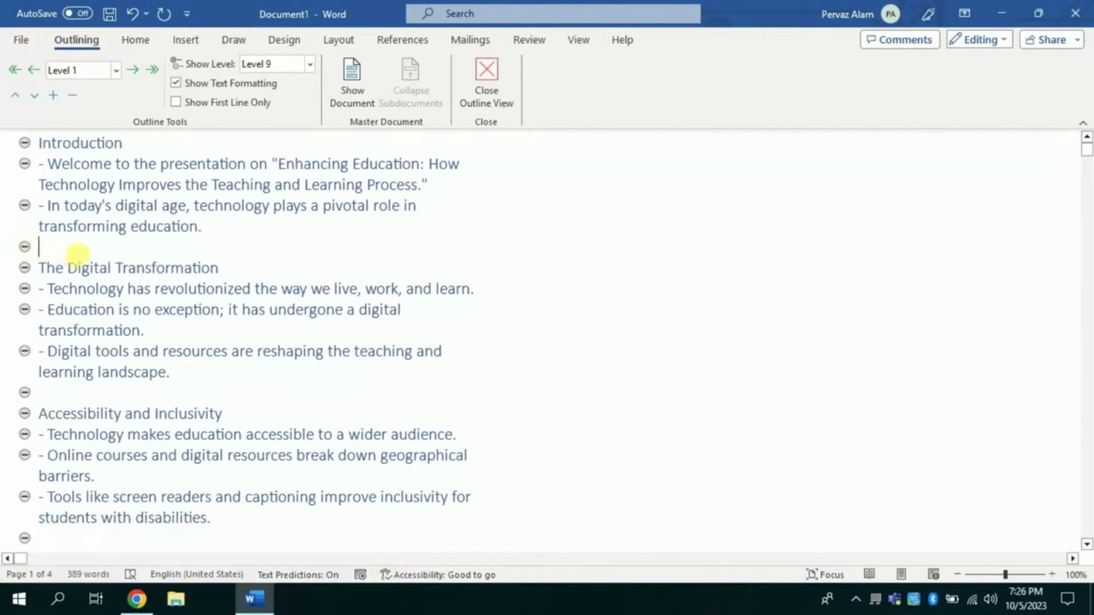
key("Delete")
left_click(49, 375)
key("Delete")
left_click(41, 496)
key("Delete")
- Delete the blank lines above the Interactive Learning and Remote Learning headings and in the sections following them
scroll(68, 239, "down", 6)
left_click(46, 226)
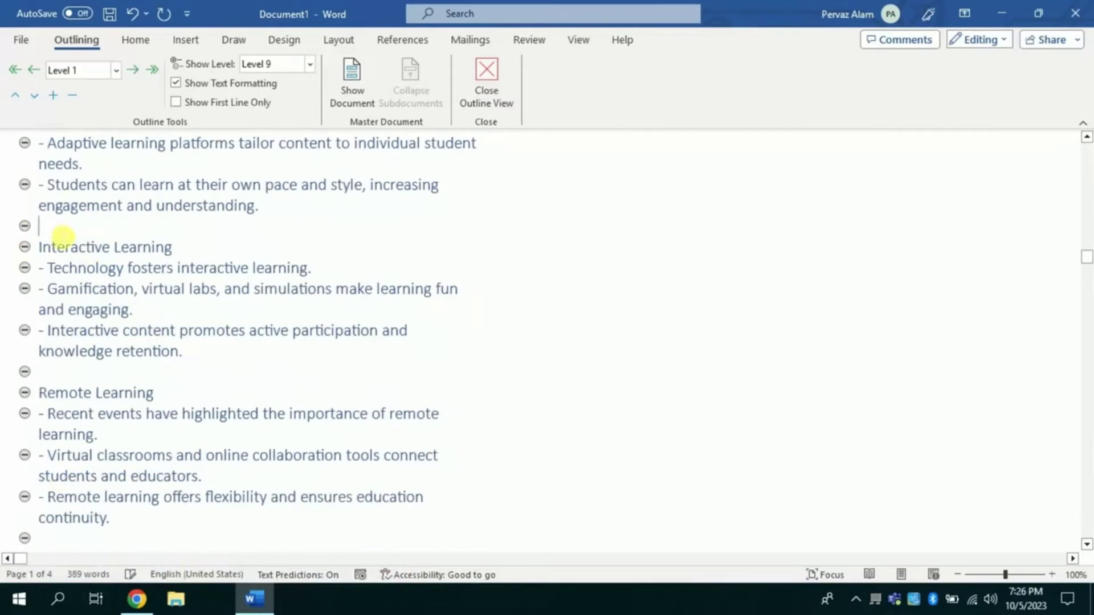
key("Delete")
left_click(40, 348)
key("Delete")
scroll(54, 479, "down", 5)
left_click(51, 226)
key("Delete")
key("Delete")
- Delete the remaining blank lines around the Future Trends, Conclusion, Q&A and Contact Information sections
scroll(73, 342, "down", 6)
left_click(73, 254)
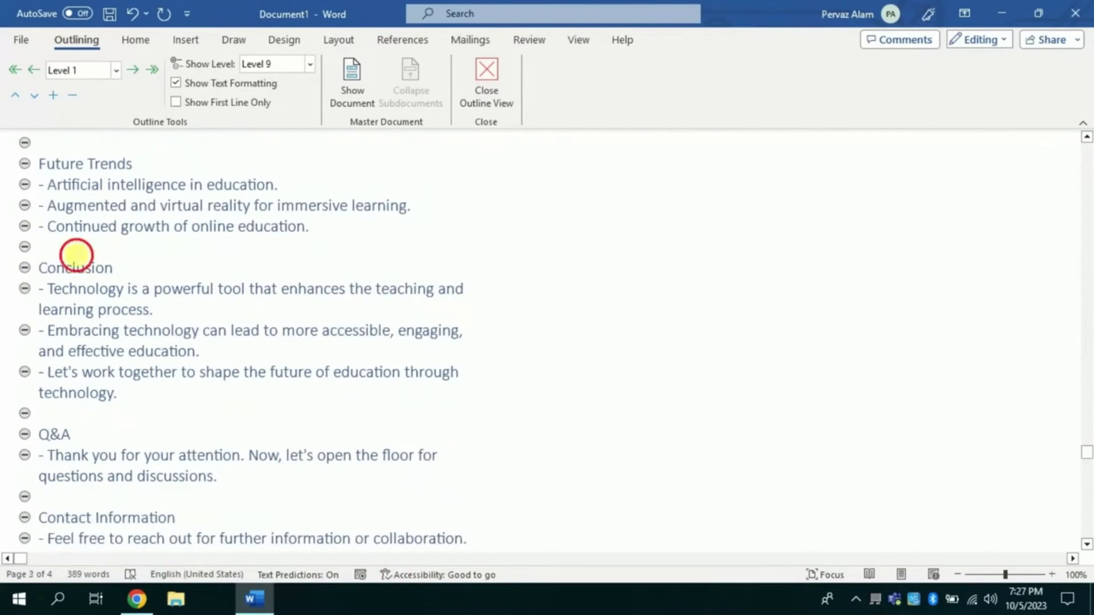
key("Delete")
left_click(57, 410)
key("Delete")
left_click(85, 474)
key("Delete")
left_click(93, 288)
key("Delete")
- Set the Introduction heading to outline Level 1
left_click_drag(1087, 420, 1087, 149)
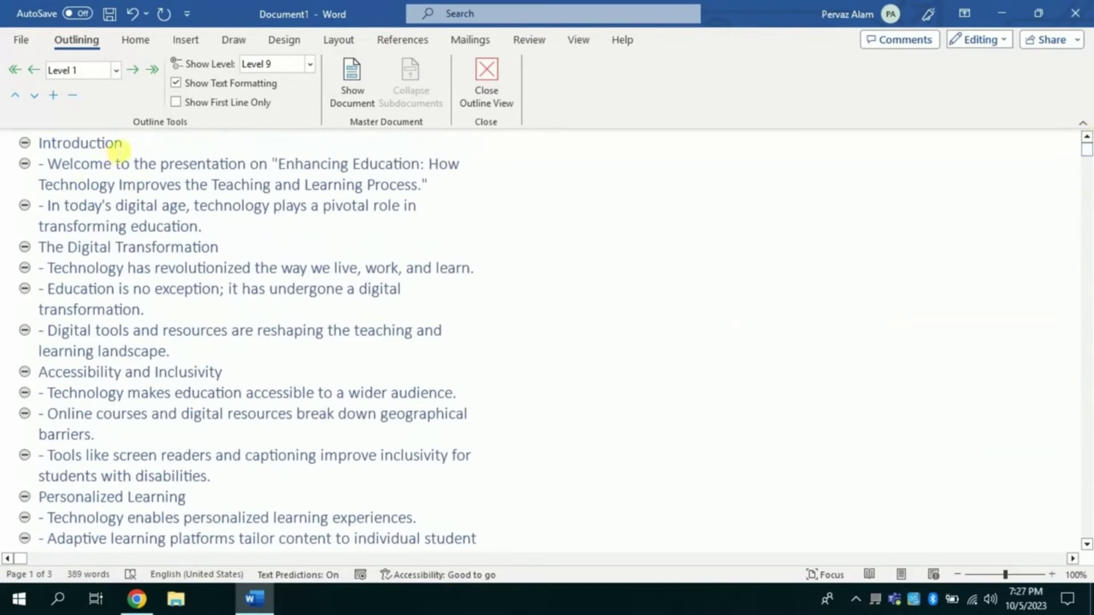
left_click_drag(135, 144, 48, 152)
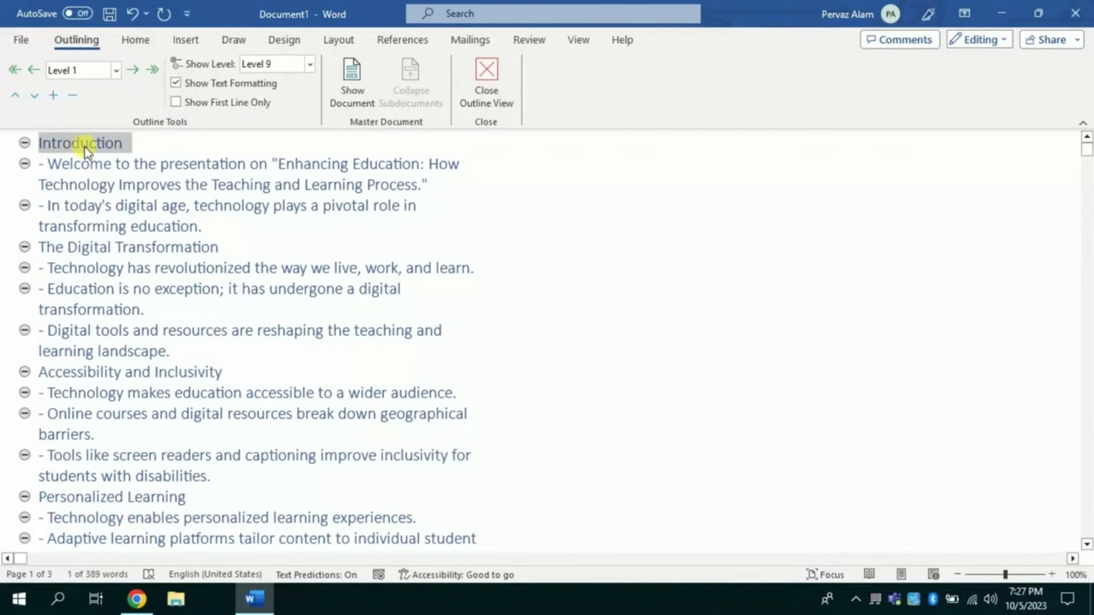
left_click(100, 78)
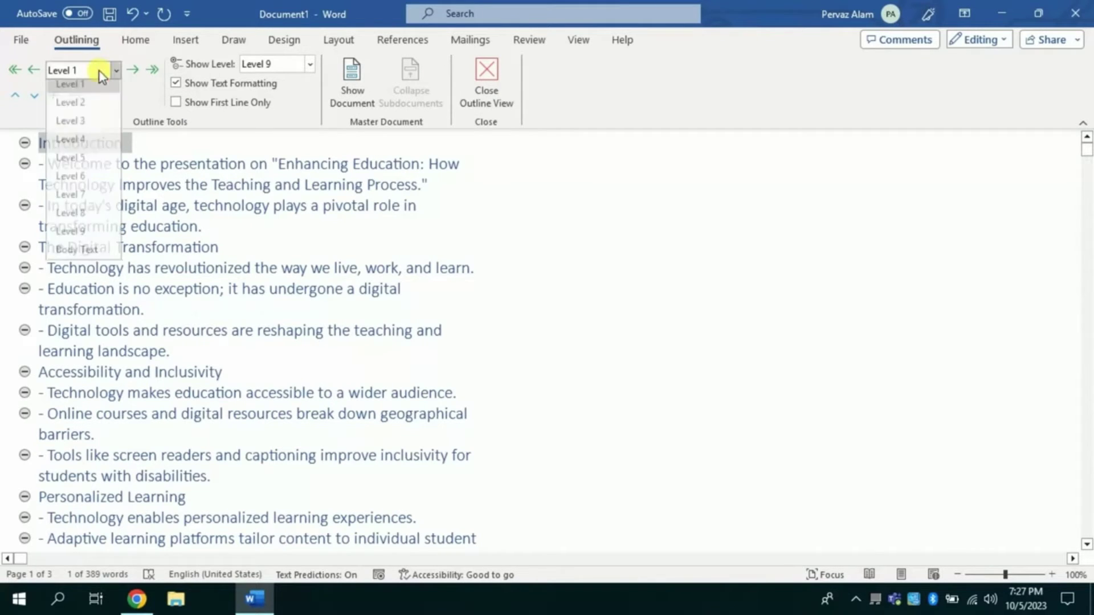
left_click(73, 92)
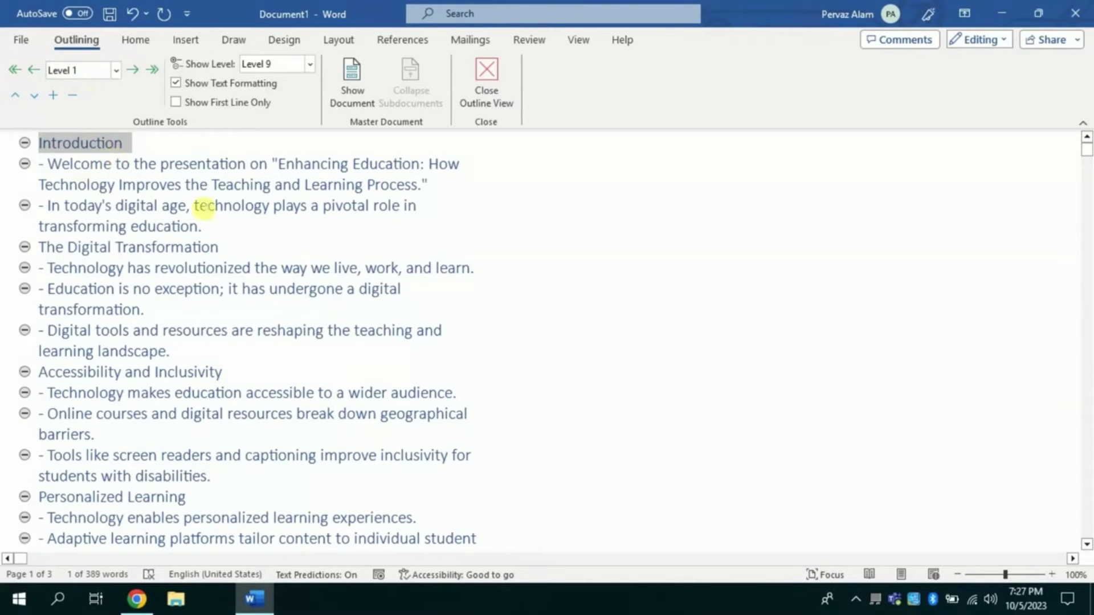
- Set the two text lines under the Introduction heading to outline Level 2
left_click_drag(72, 157, 208, 228)
left_click(80, 71)
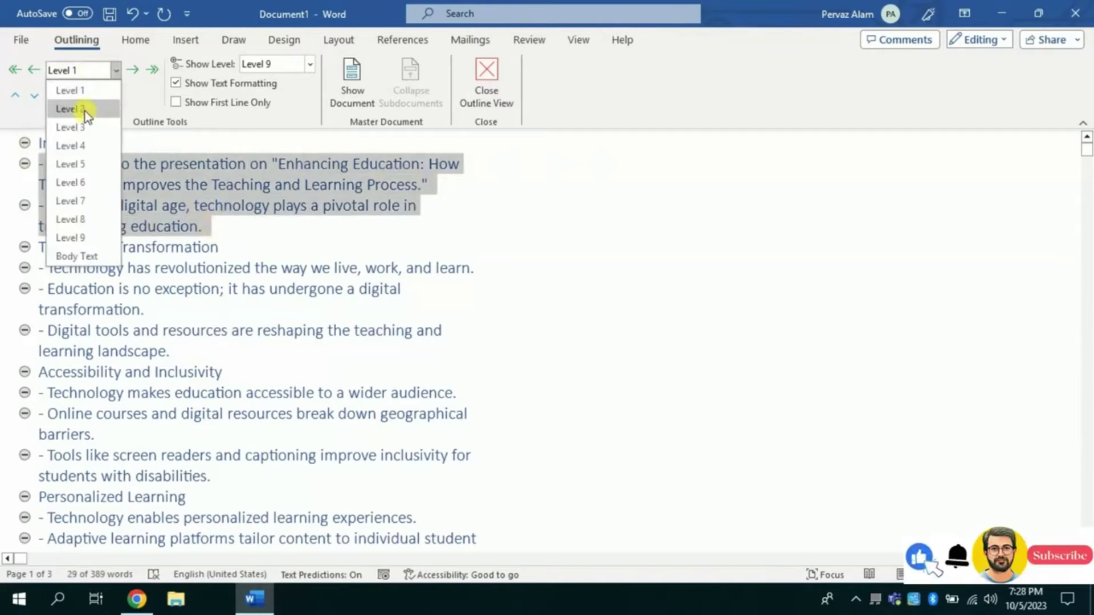
left_click(84, 111)
left_click(133, 196)
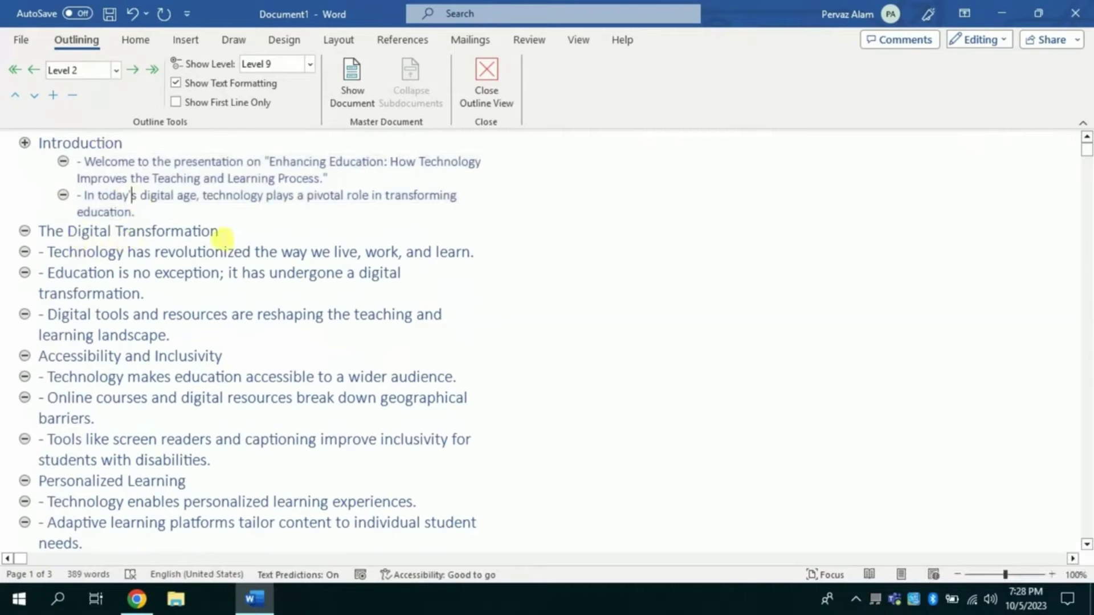
- Set the three text lines under The Digital Transformation to outline Level 2
left_click_drag(230, 236, 70, 240)
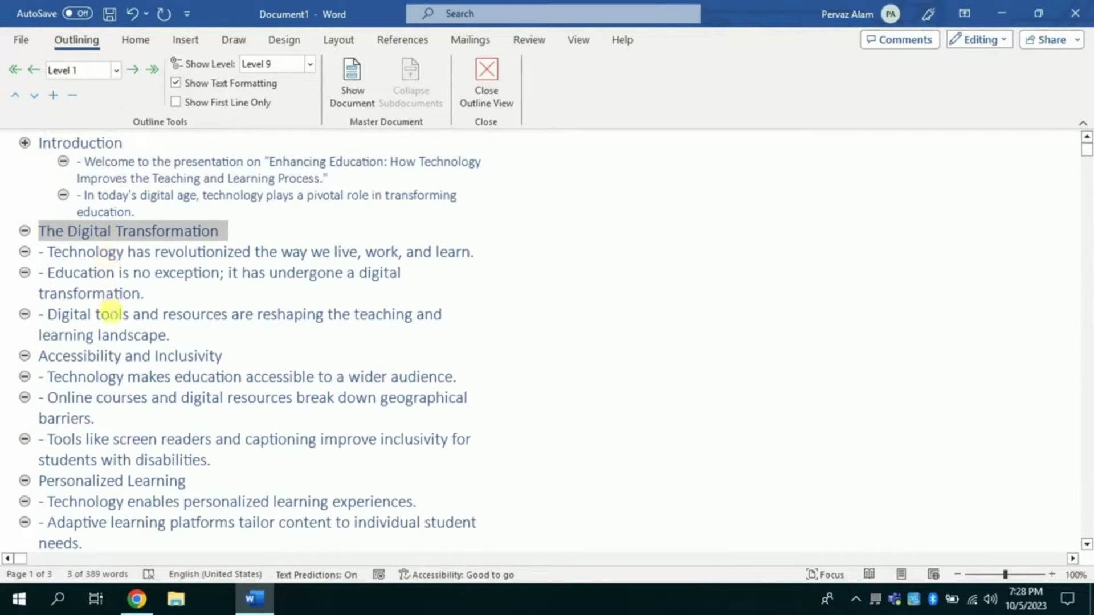
left_click_drag(177, 339, 48, 259)
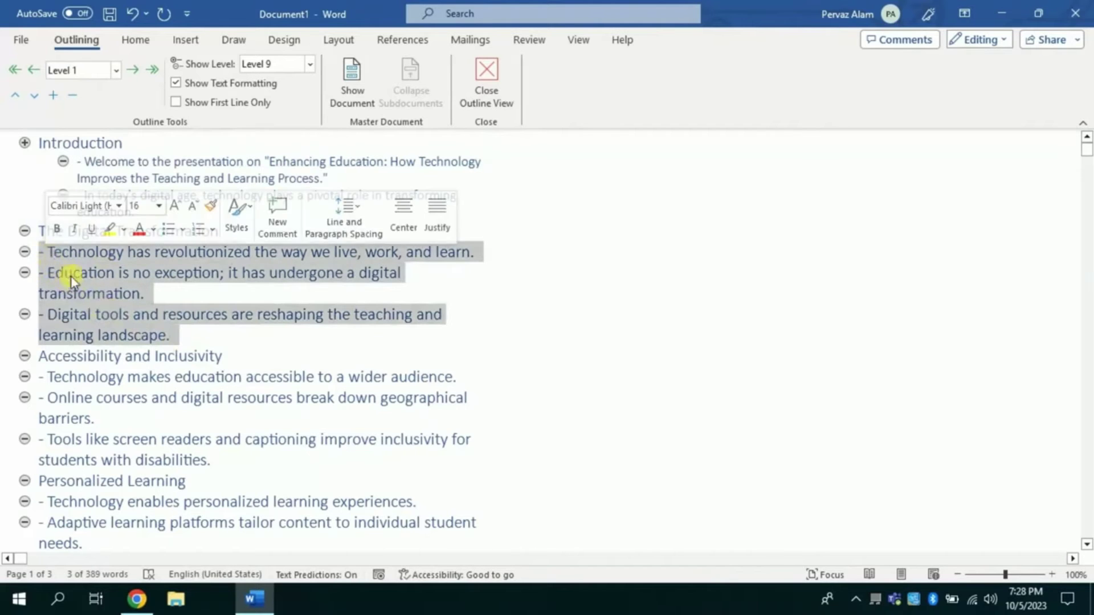
left_click(91, 74)
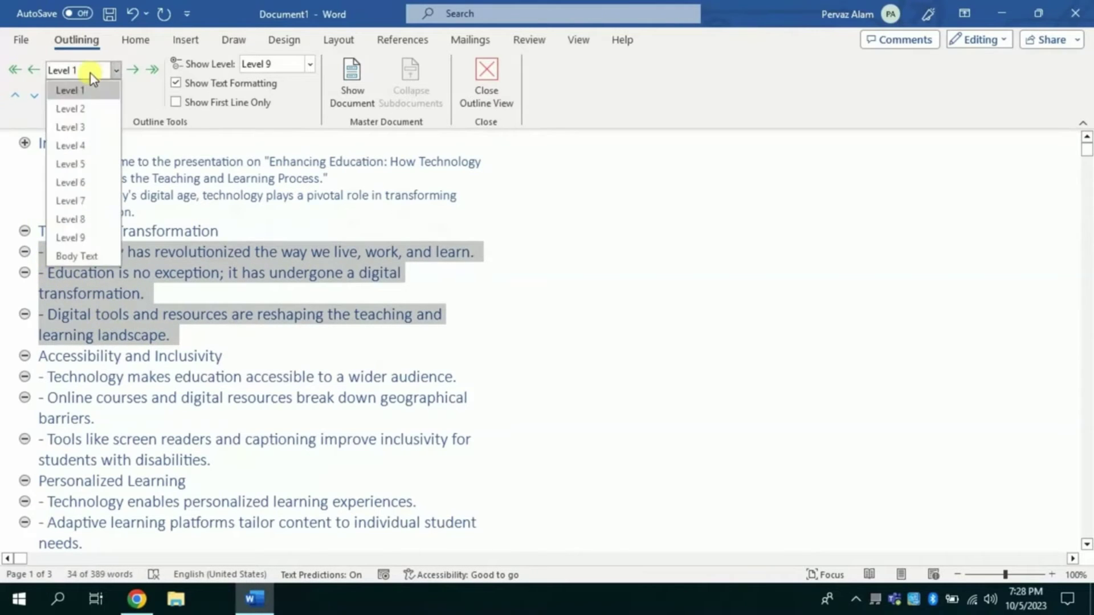
left_click(77, 108)
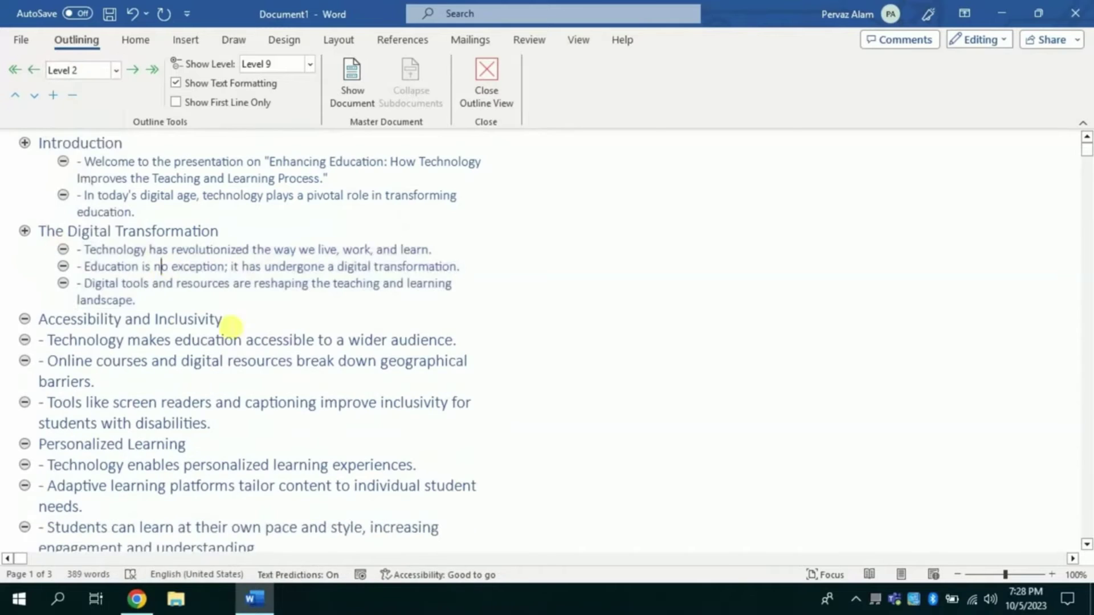
- Demote the text lines under Accessibility and Inclusivity and under Personalized Learning to Level 2
left_click_drag(199, 336, 220, 428)
key("Tab")
scroll(220, 182, "down", 4)
left_click_drag(259, 315, 196, 237)
key("Tab")
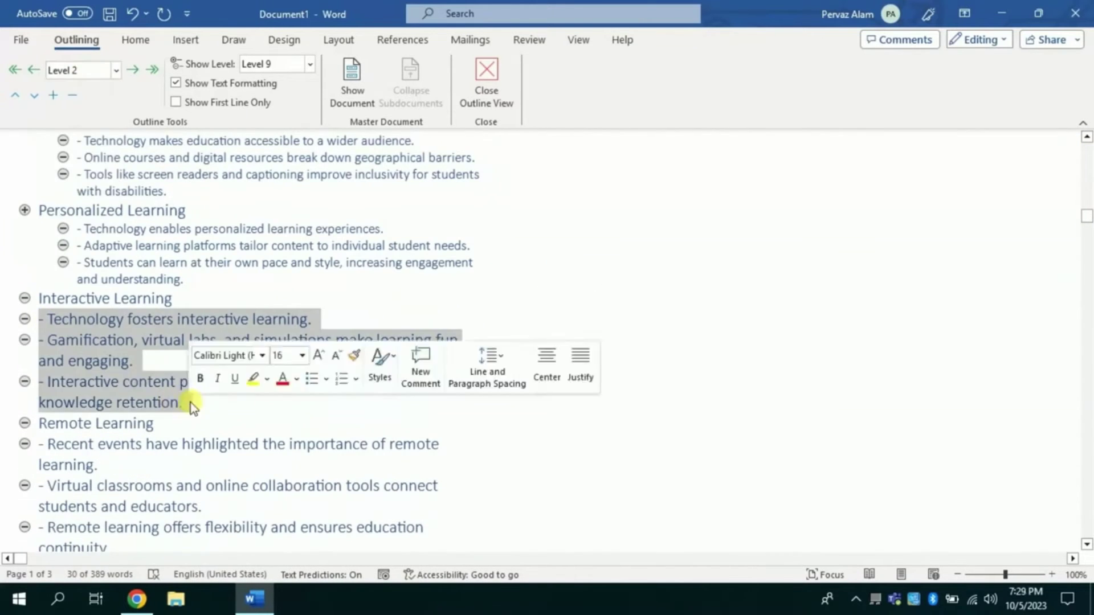
- Demote the text lines under each heading from Interactive Learning through Cost-Efficiency and the remaining sections to Level 2
key("Tab")
left_click_drag(115, 381, 39, 302)
key("Tab")
key("Tab")
left_click_drag(390, 471, 39, 409)
left_click(116, 70)
left_click(70, 108)
left_click_drag(38, 335, 281, 398)
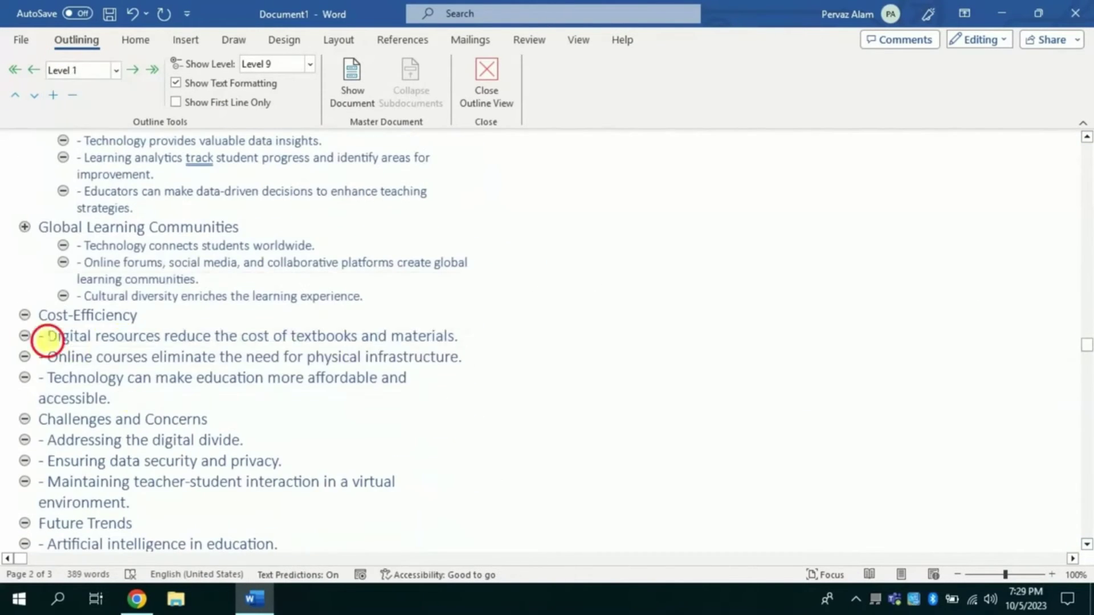
key("Tab")
- Close Outline view and return to the normal page layout of the document
left_click_drag(1087, 319, 1087, 143)
left_click(478, 94)
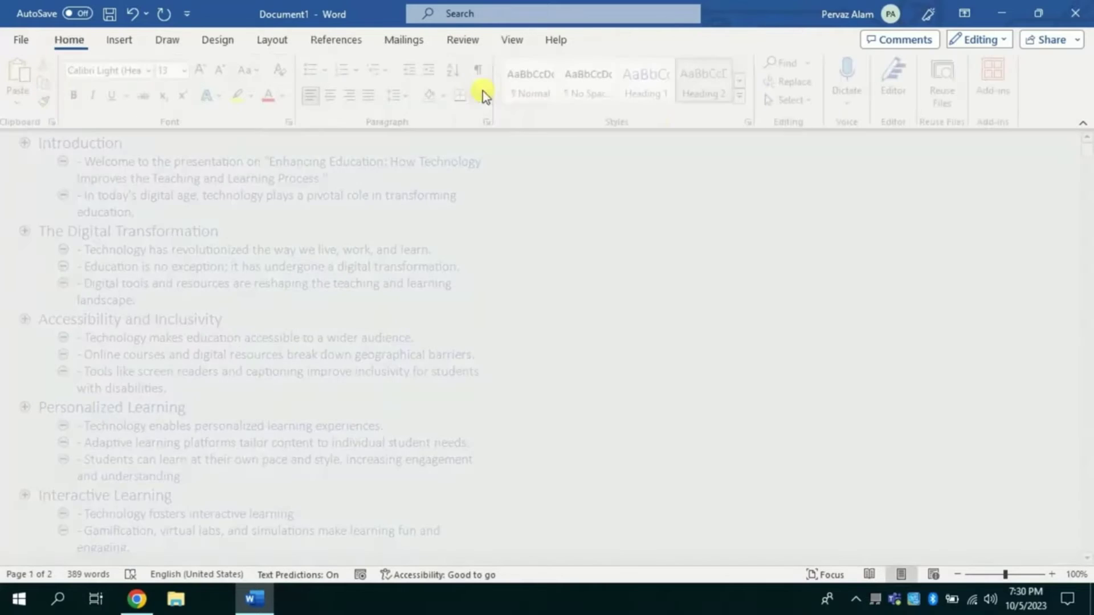
left_click(701, 331)
- Set the font color of the entire document text to Automatic
key("ctrl+a")
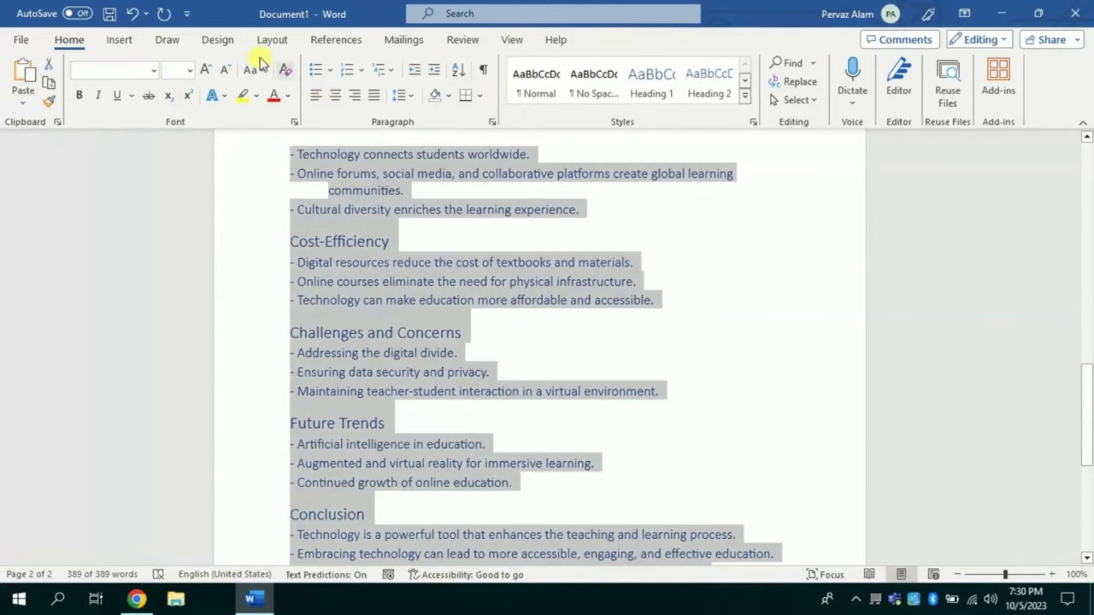
left_click(288, 97)
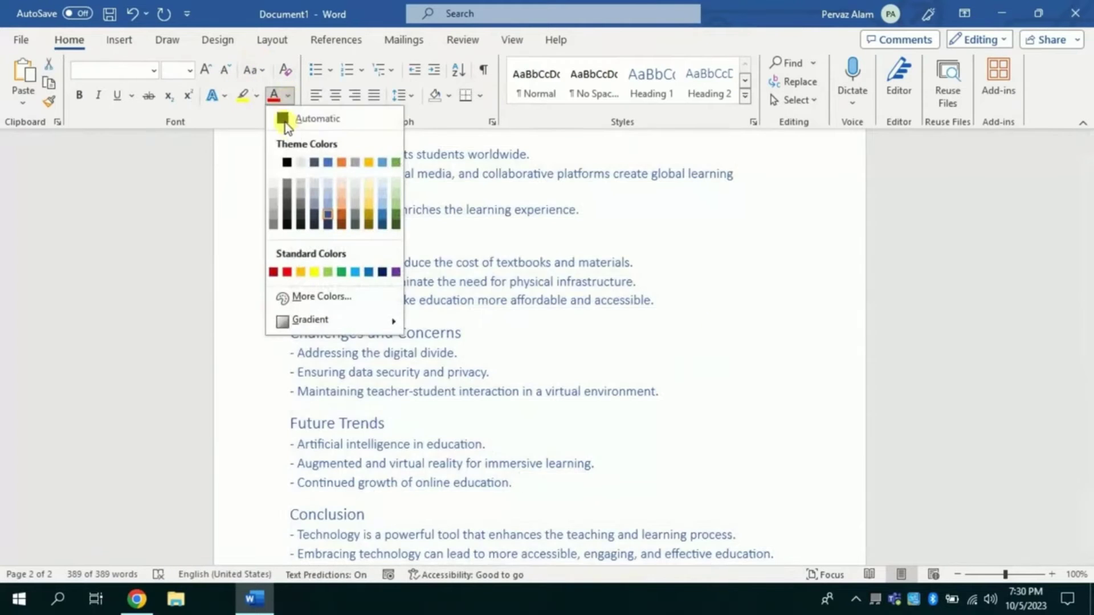
left_click(288, 120)
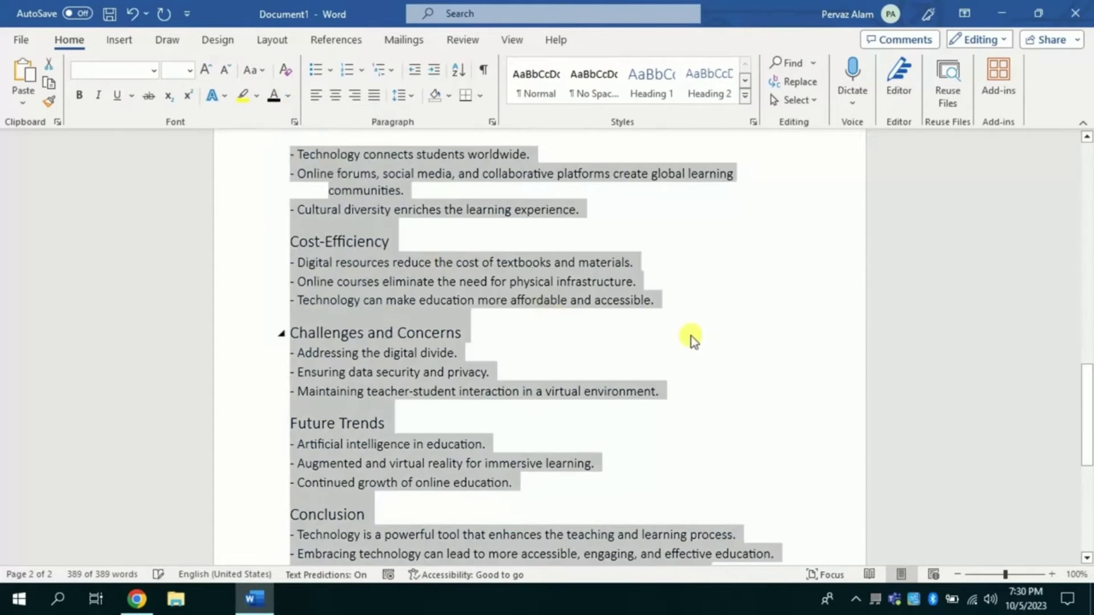
left_click(689, 334)
- Save the document to the Desktop as a Word document named "PPT word file"
left_click_drag(1089, 370, 1088, 140)
left_click(21, 39)
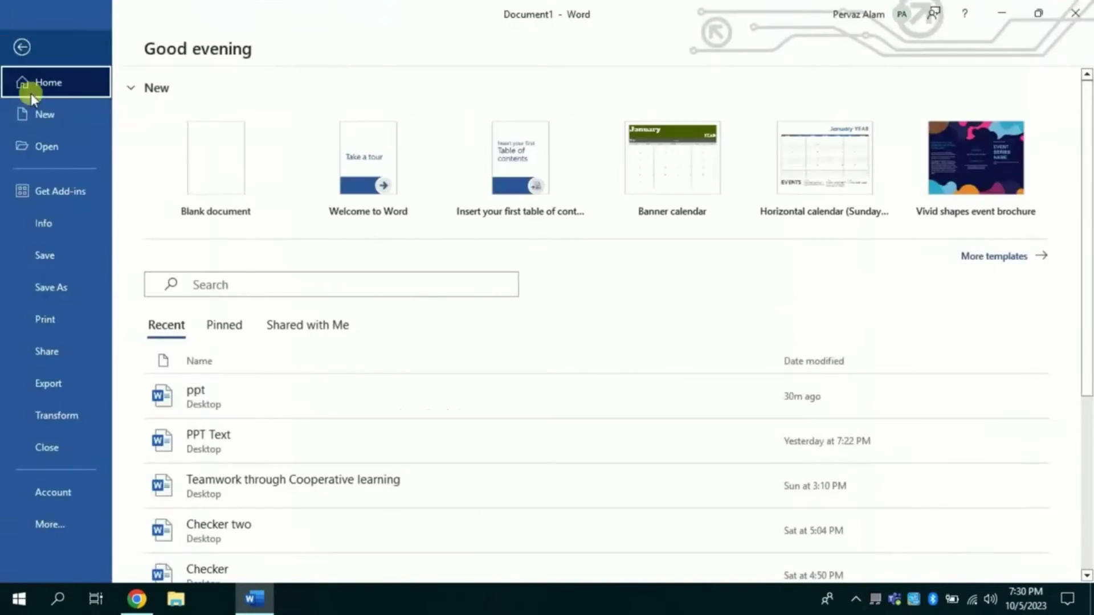
left_click(79, 286)
left_click(332, 367)
left_click(66, 131)
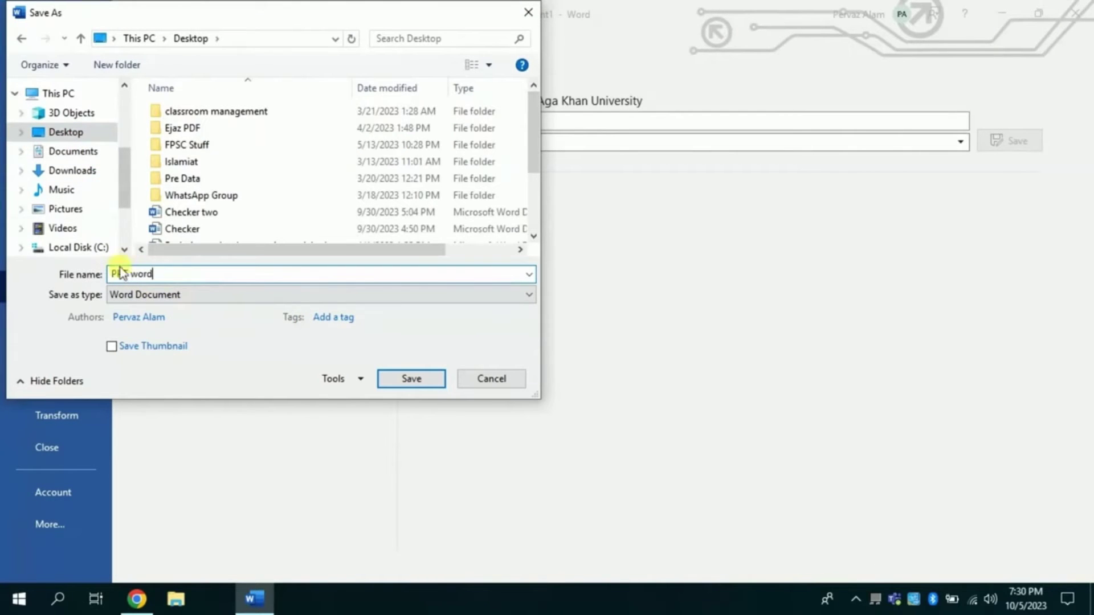
key("Return")
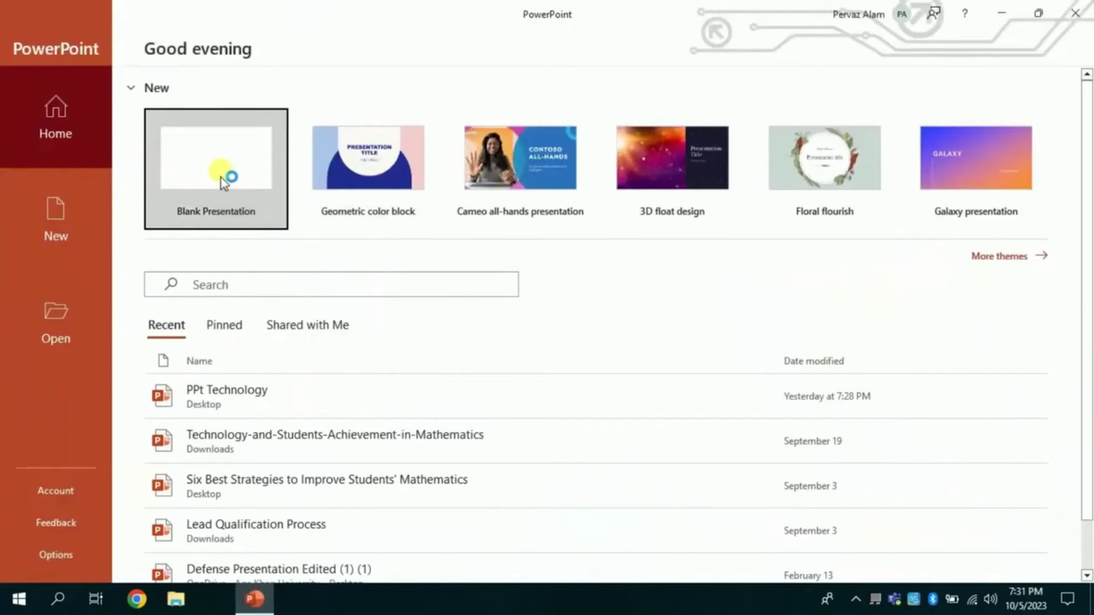
- Create a blank presentation in PowerPoint and insert slides from the outline file "PPT word file" on the Desktop
left_click(221, 179)
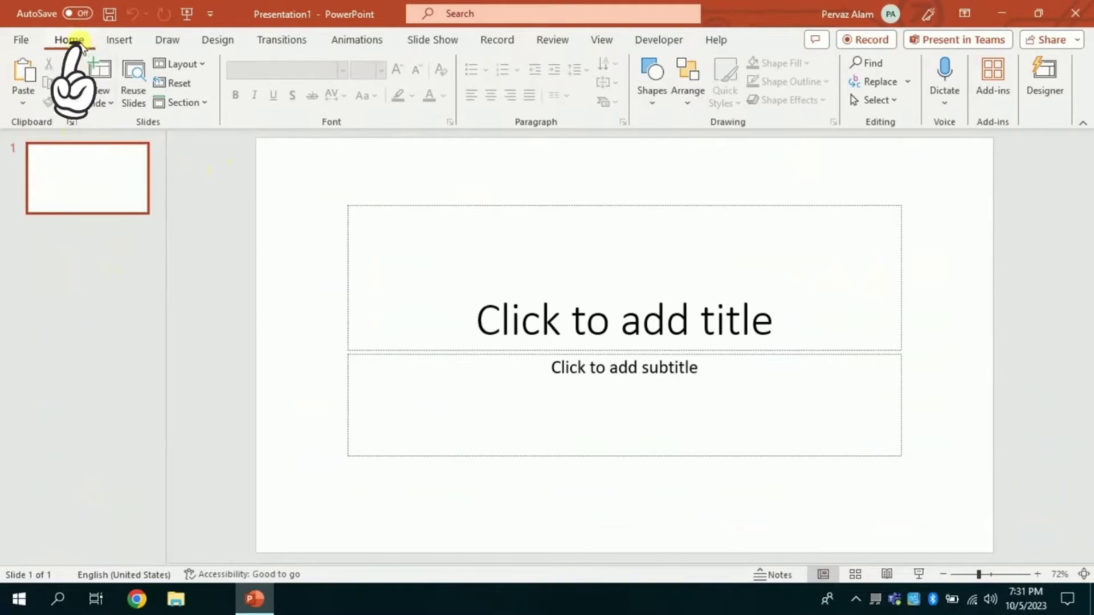
left_click(103, 104)
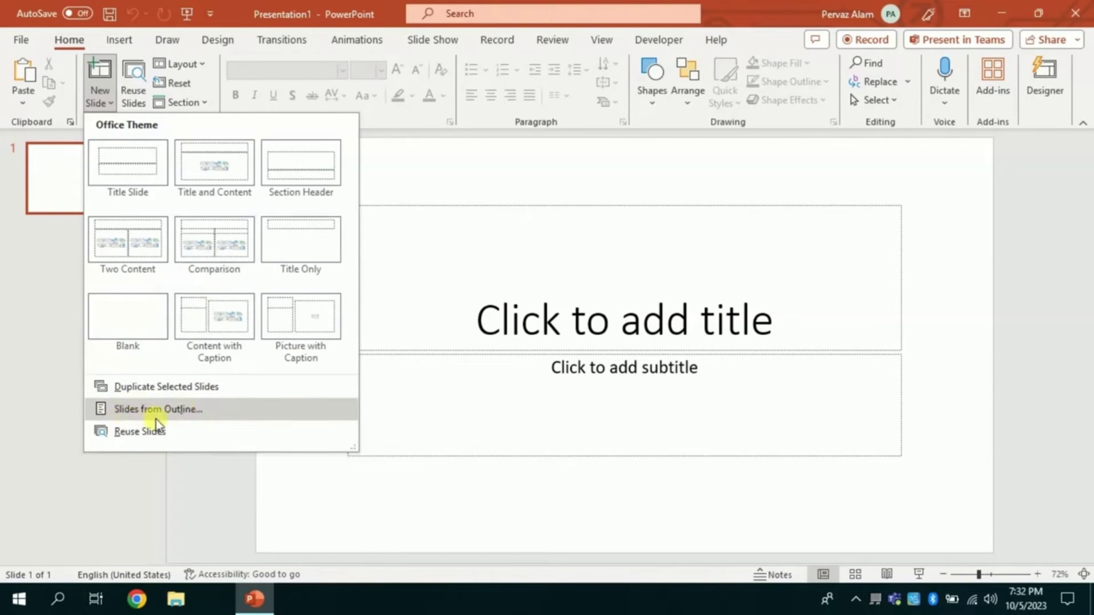
left_click(130, 411)
scroll(121, 169, "up", 5)
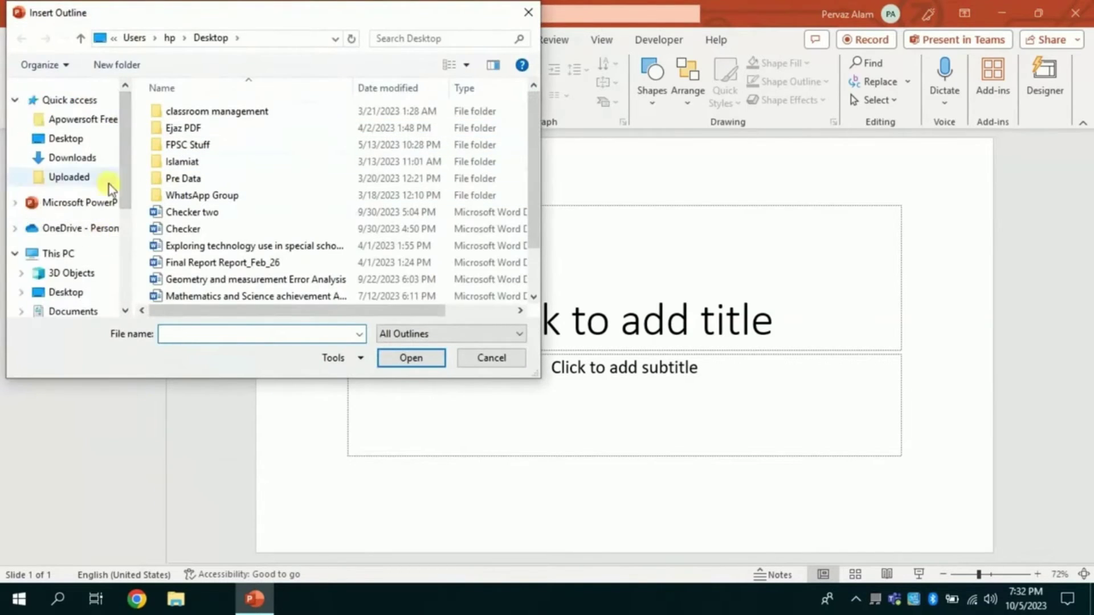
left_click(80, 142)
scroll(502, 228, "down", 1)
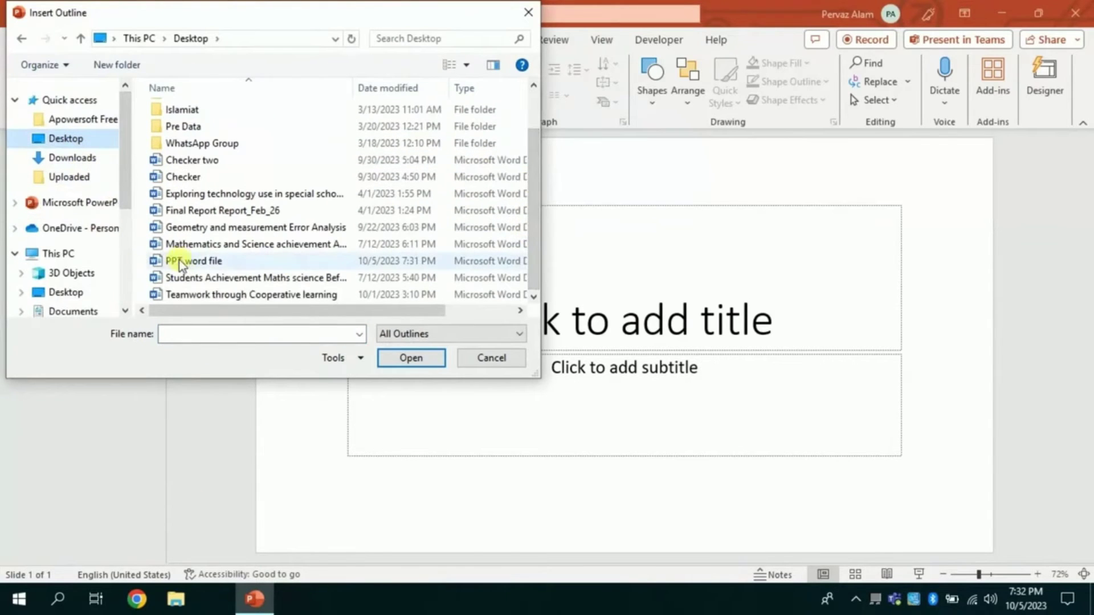
left_click(212, 263)
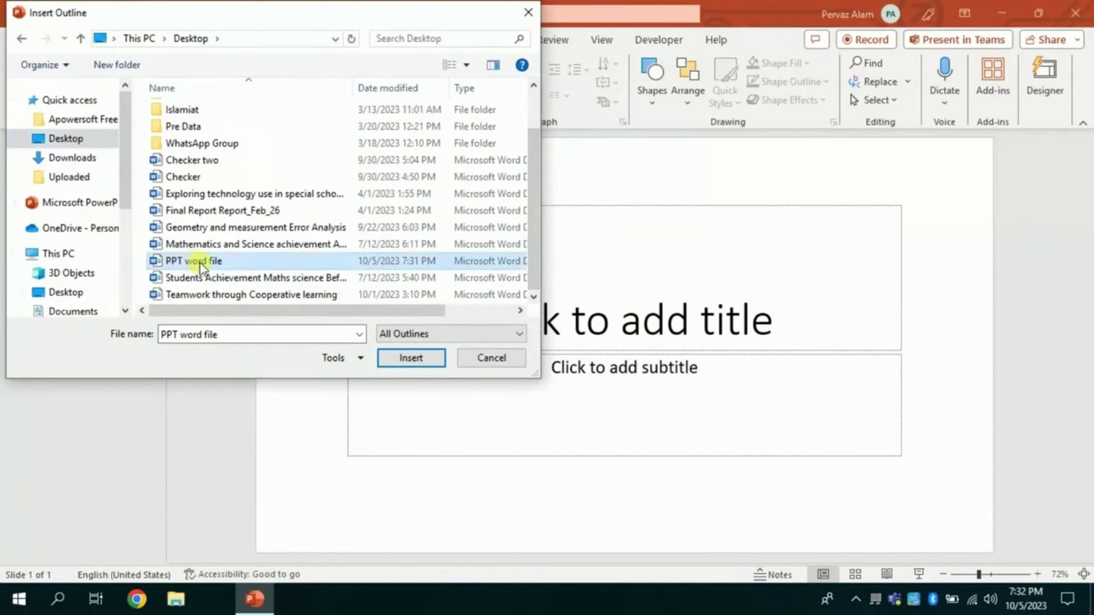
left_click(404, 359)
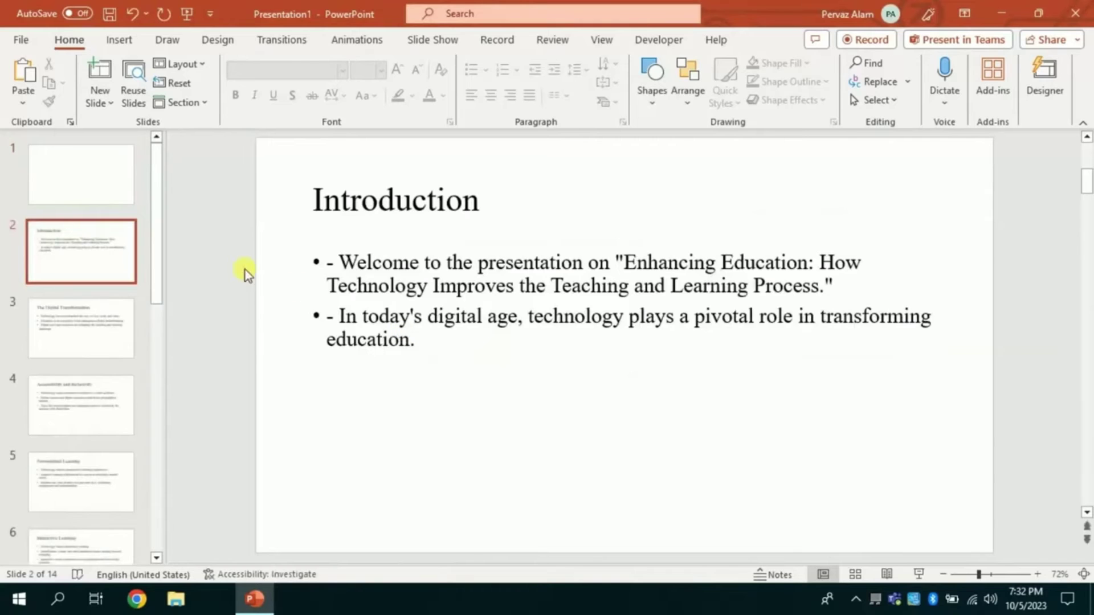
- Delete the empty title slide at the start of the presentation
left_click(141, 179)
key("Delete")
left_click_drag(159, 213, 139, 200)
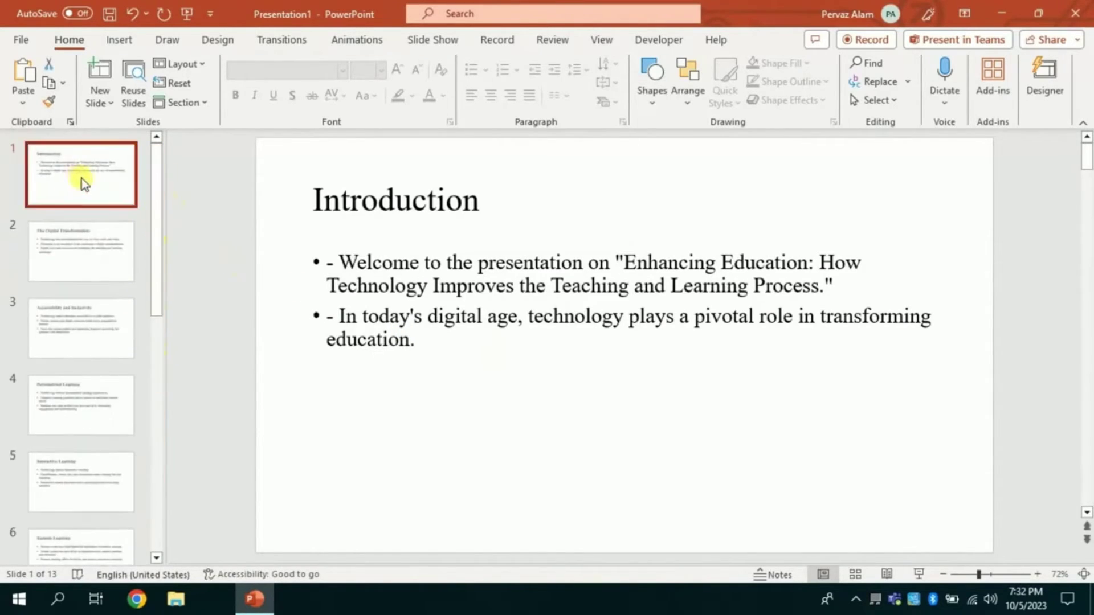
- Browse forward and back through the slides generated from the outline to check their titles and bullet text
key("Down")
key("Down")
key("Down")
key("Down")
key("Down")
key("Down")
key("Down")
key("Down")
key("Down")
key("Down")
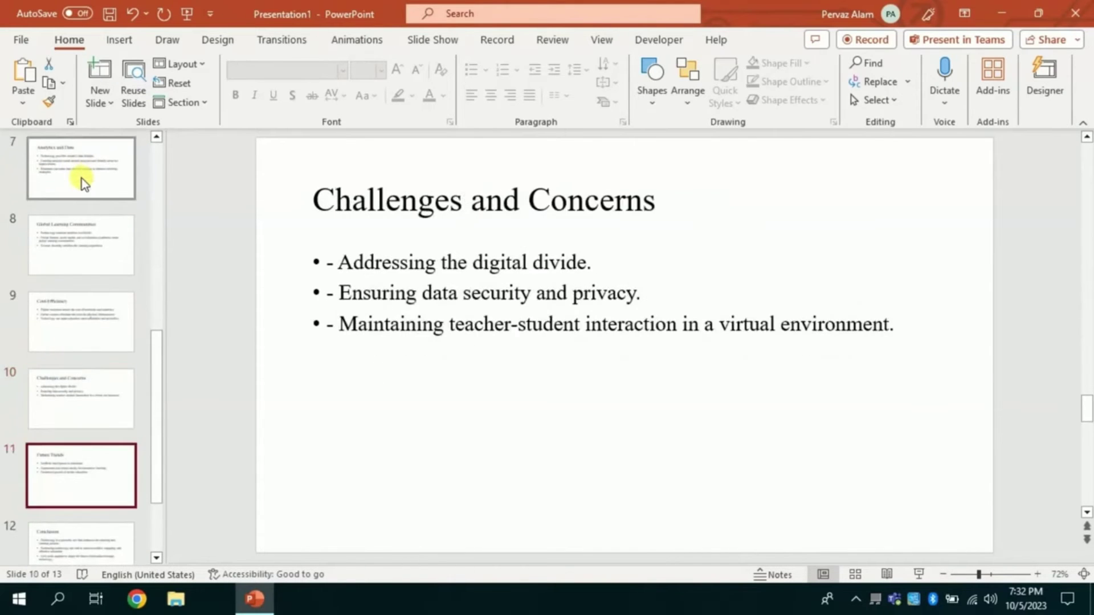
key("Down")
key("Down")
key("Up")
key("Up")
key("Up")
key("Up")
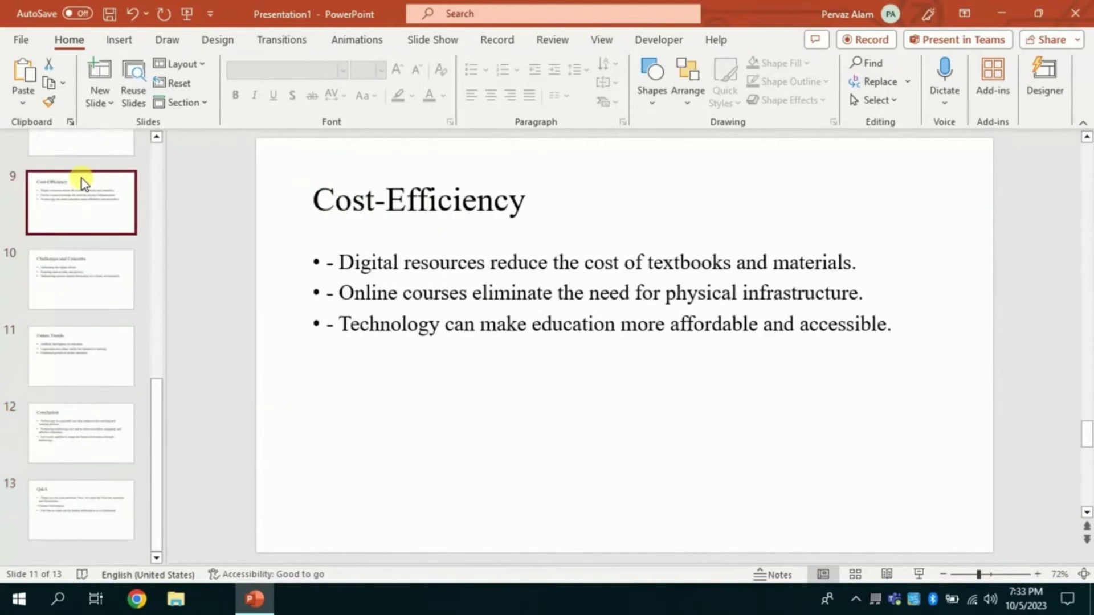
key("Up")
key("Up")
key("Up")
key("Up")
key("Up")
key("Up")
key("Up")
key("Up")
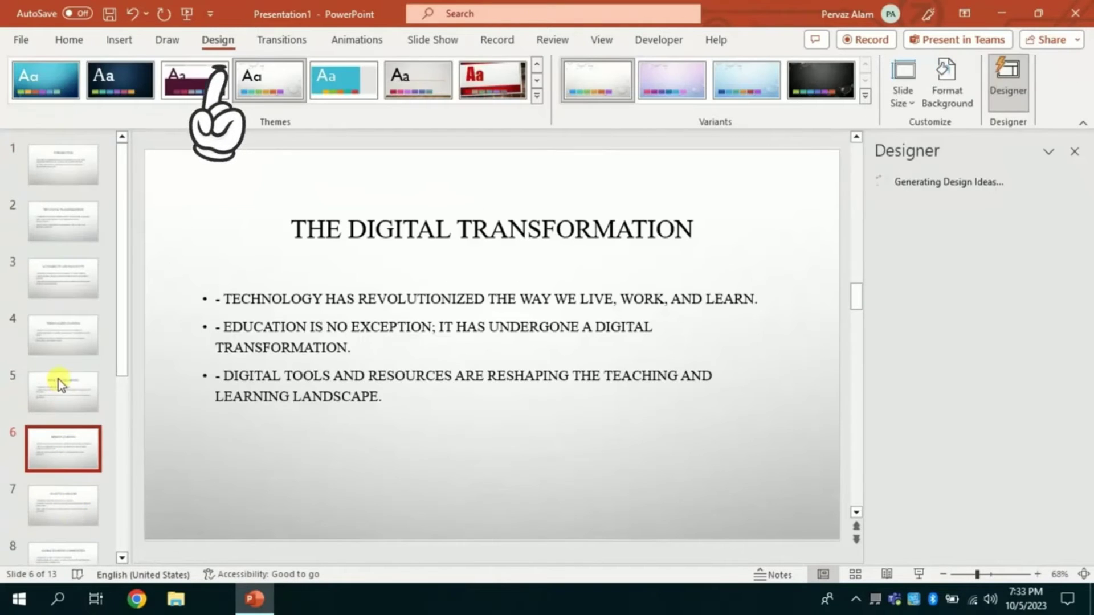
key("Down")
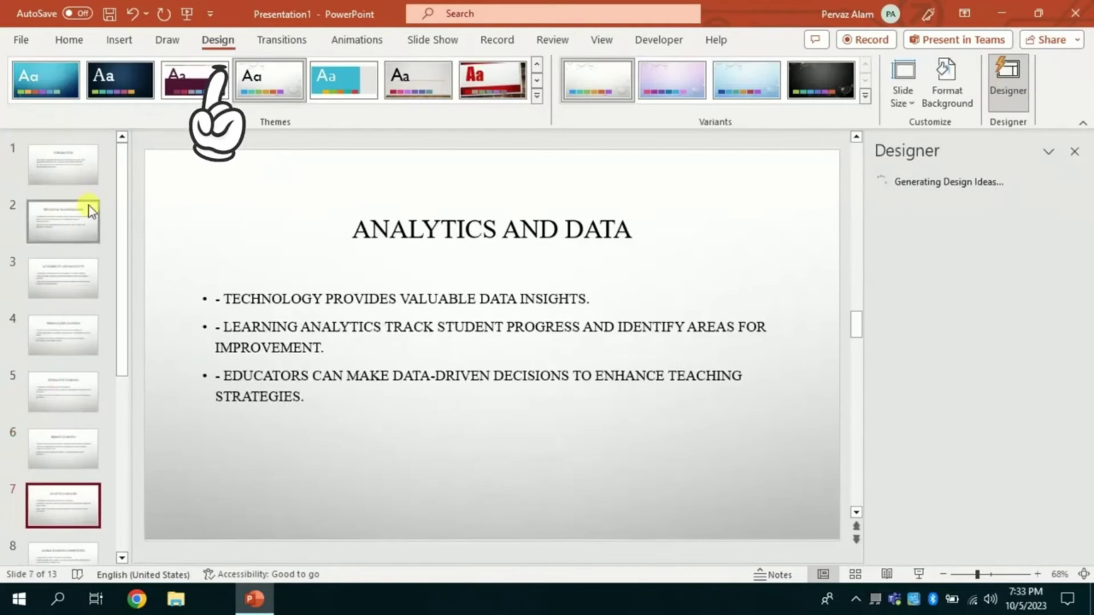
- Apply the calculator-key photo design idea to the Introduction slide and the stacked green boxes design to The Digital Transformation slide
left_click(73, 160)
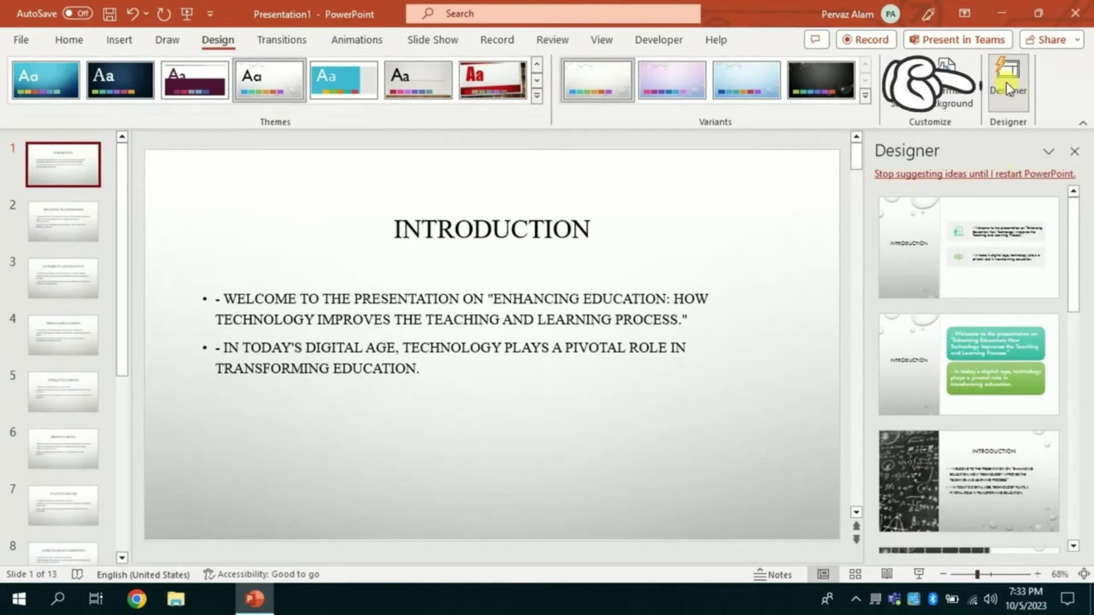
left_click(1006, 85)
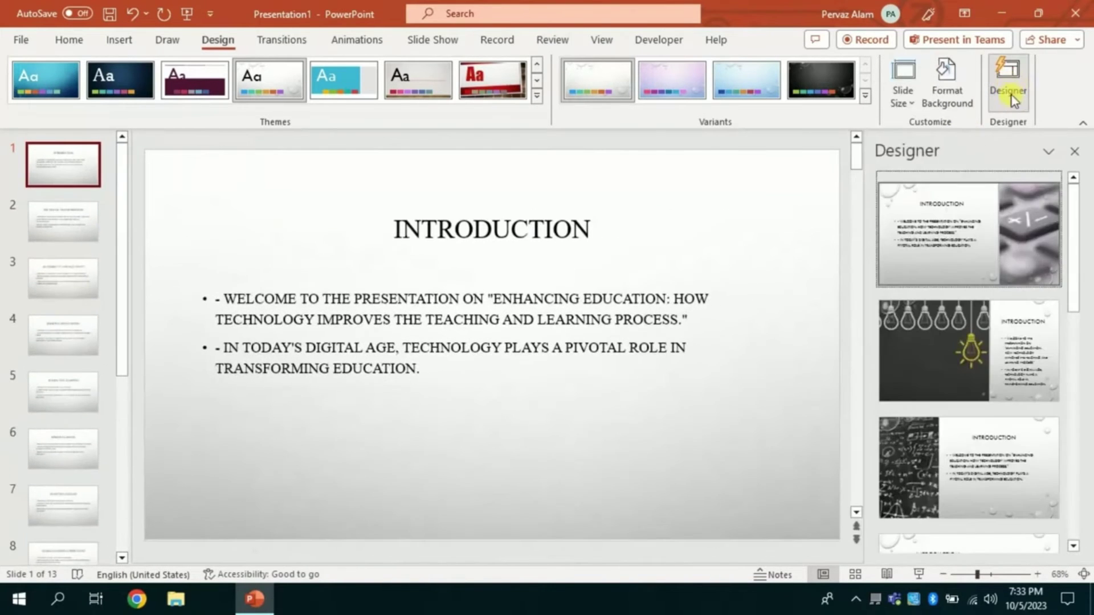
left_click(1004, 219)
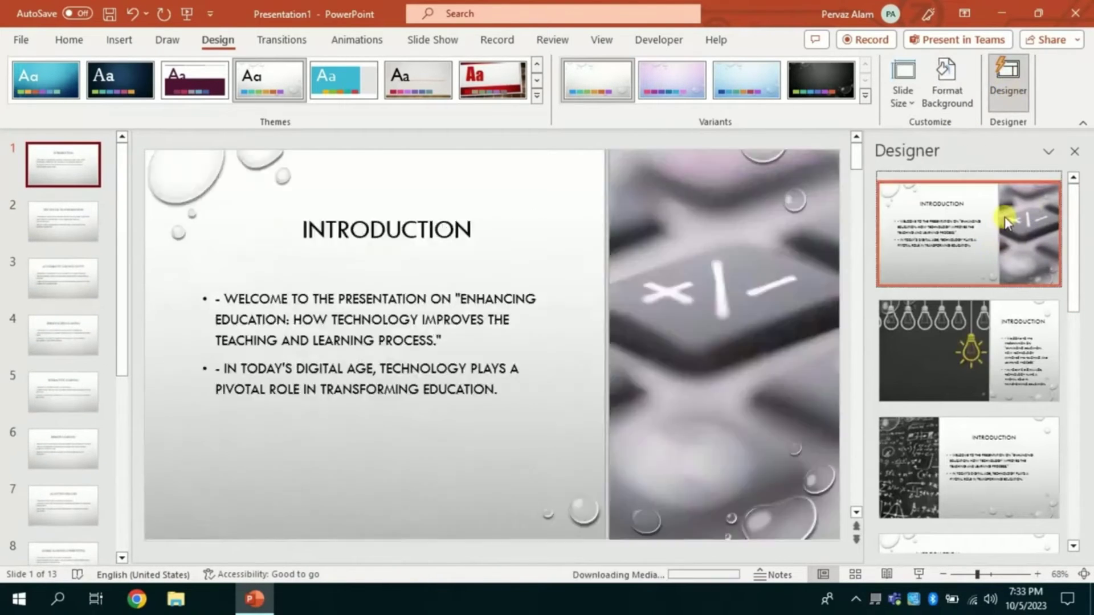
left_click(69, 235)
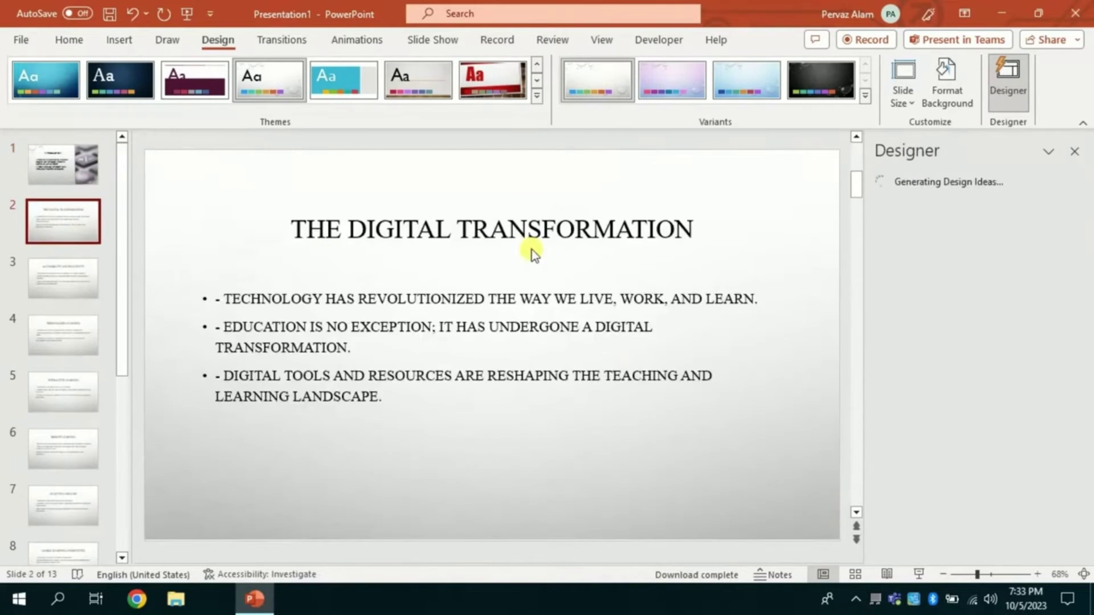
left_click_drag(1071, 221, 1075, 296)
left_click(1037, 261)
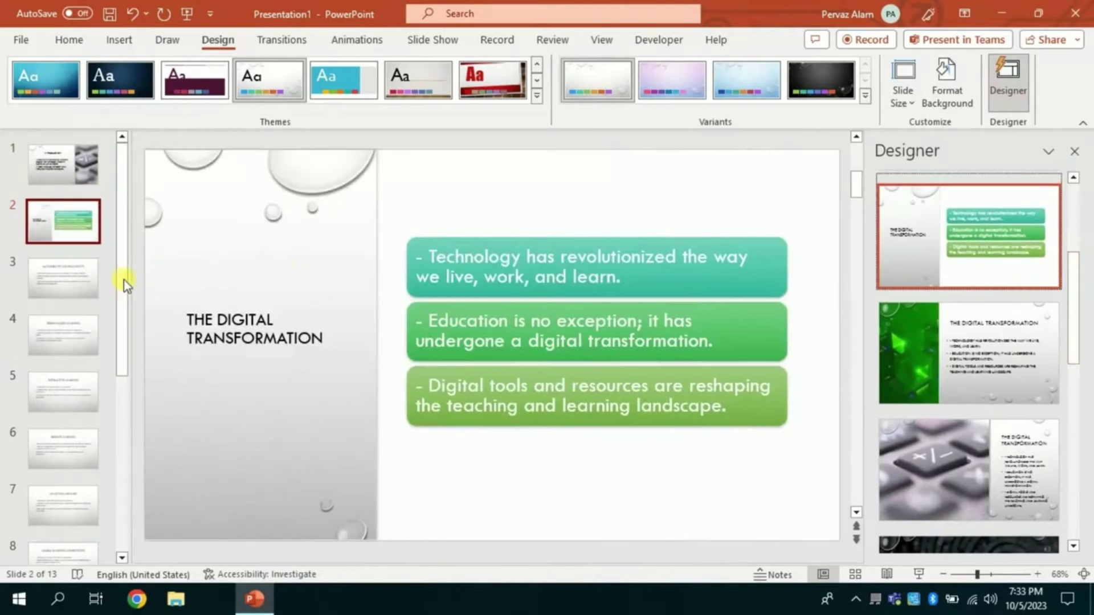
- Apply the design idea with three blue boxes in a row to the Accessibility and Inclusivity slide
left_click(63, 278)
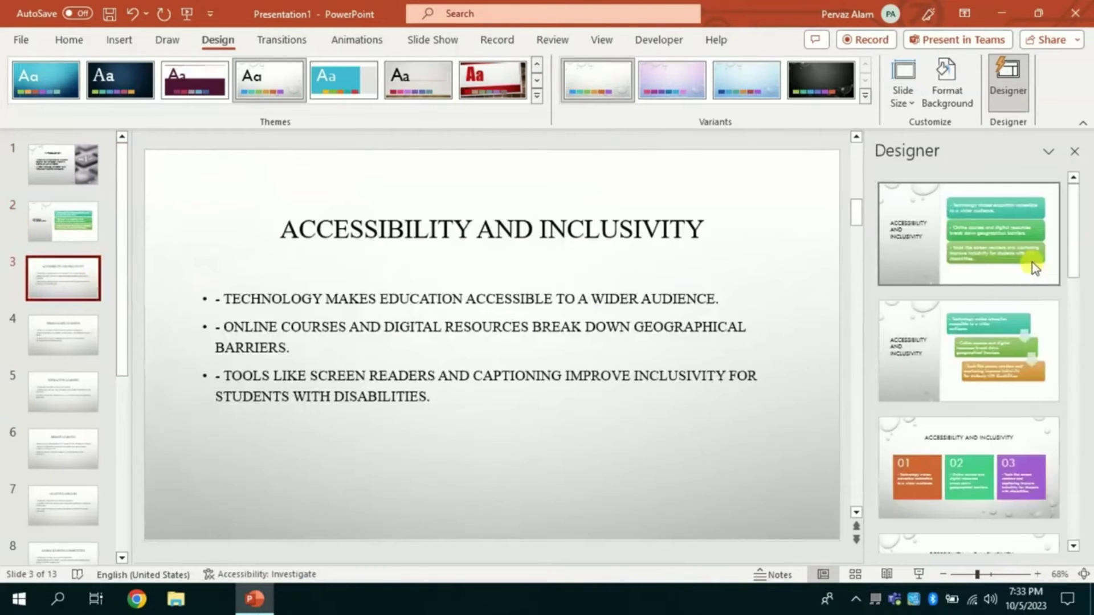
left_click_drag(1077, 257, 1086, 341)
left_click(968, 256)
- Apply a design idea with a side photo to the Personalized Learning slide and the three-icon design to the Interactive Learning slide
left_click(70, 342)
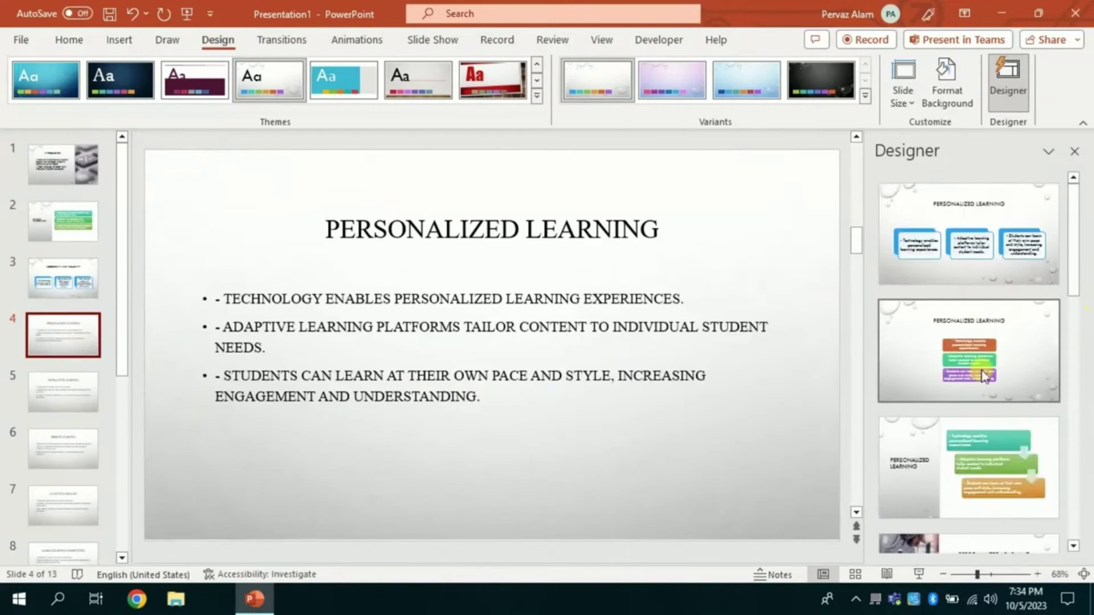
left_click(971, 351)
left_click(63, 392)
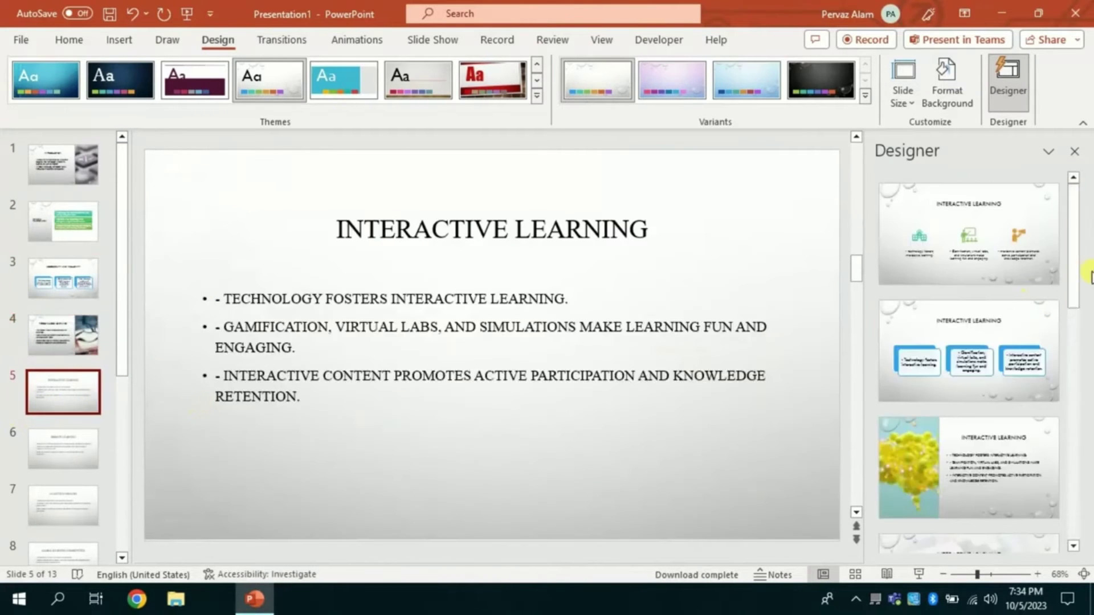
left_click(997, 246)
- Load more design ideas and apply the molecule-model photo design to the Remote Learning slide, then the connected blue boxes design to Global Learning Communities
left_click(80, 452)
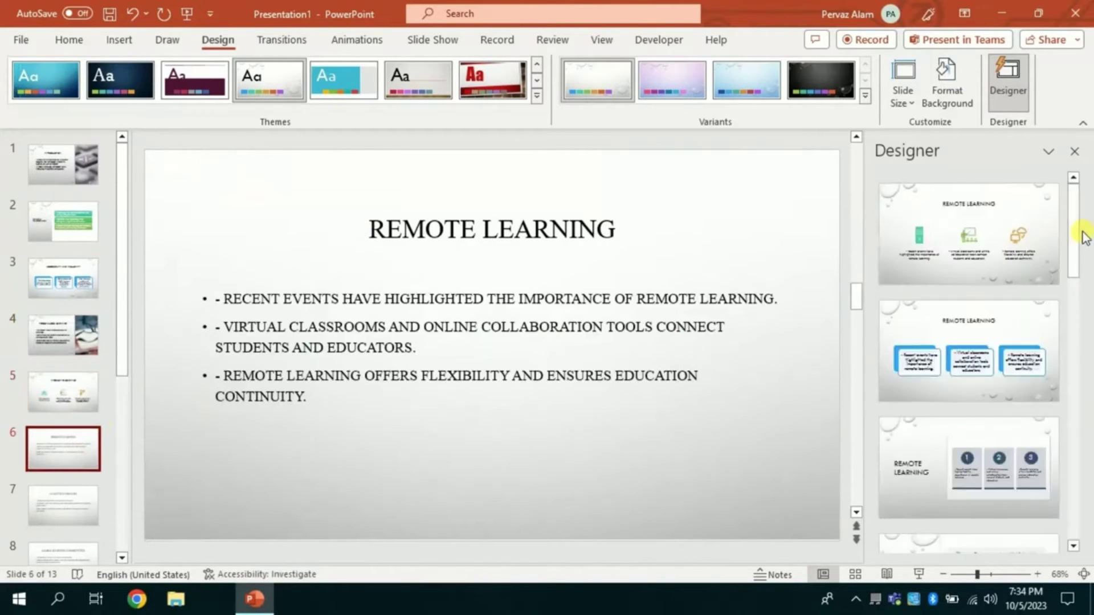
left_click_drag(1082, 234, 1067, 547)
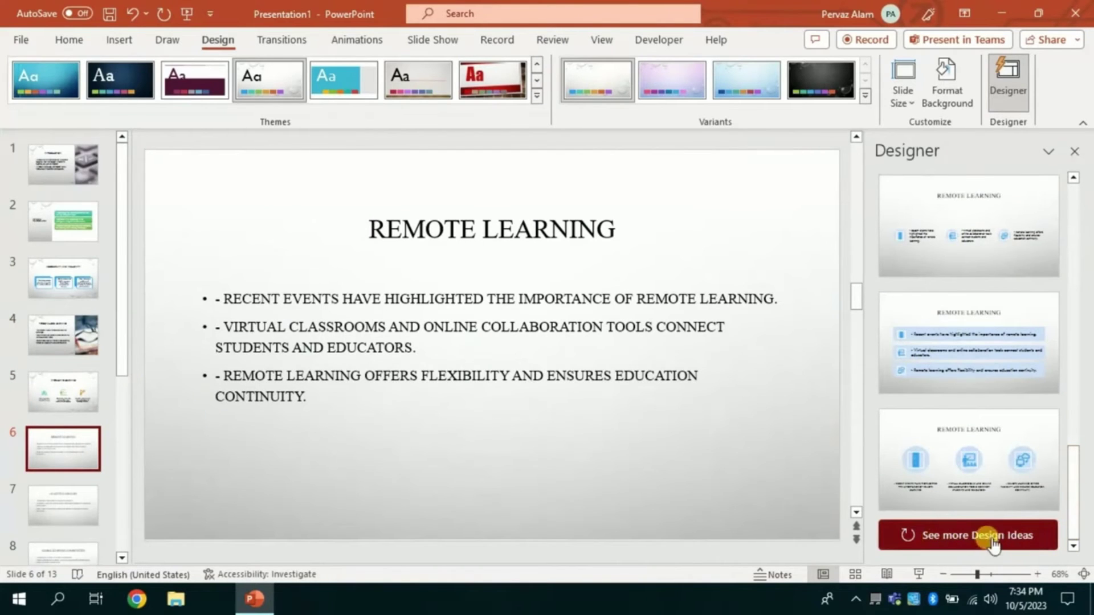
left_click(972, 538)
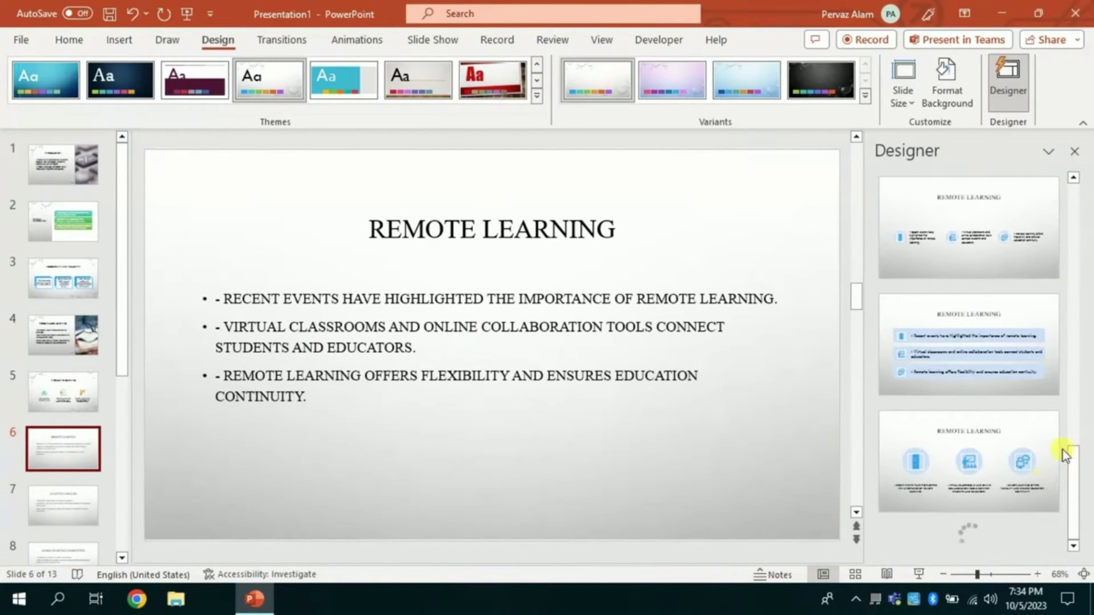
left_click_drag(1075, 383, 1075, 478)
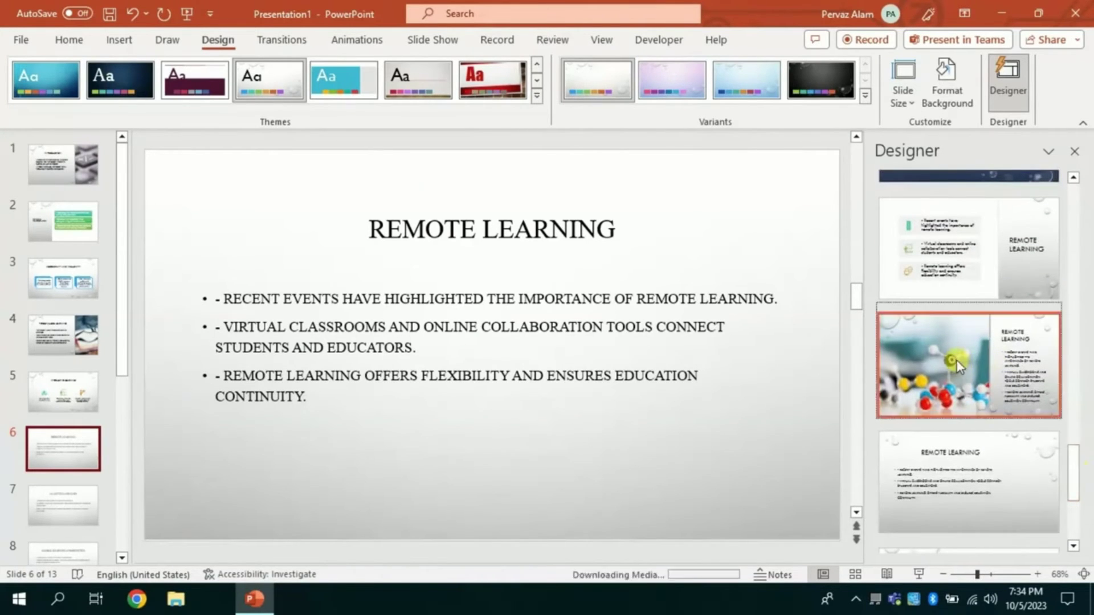
left_click(961, 365)
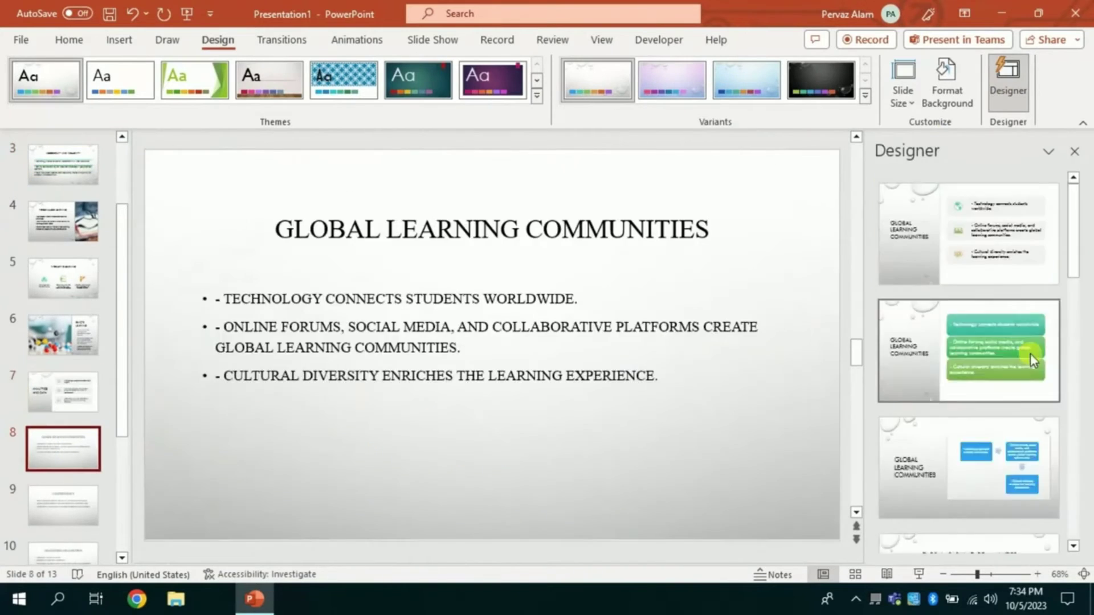
left_click(906, 456)
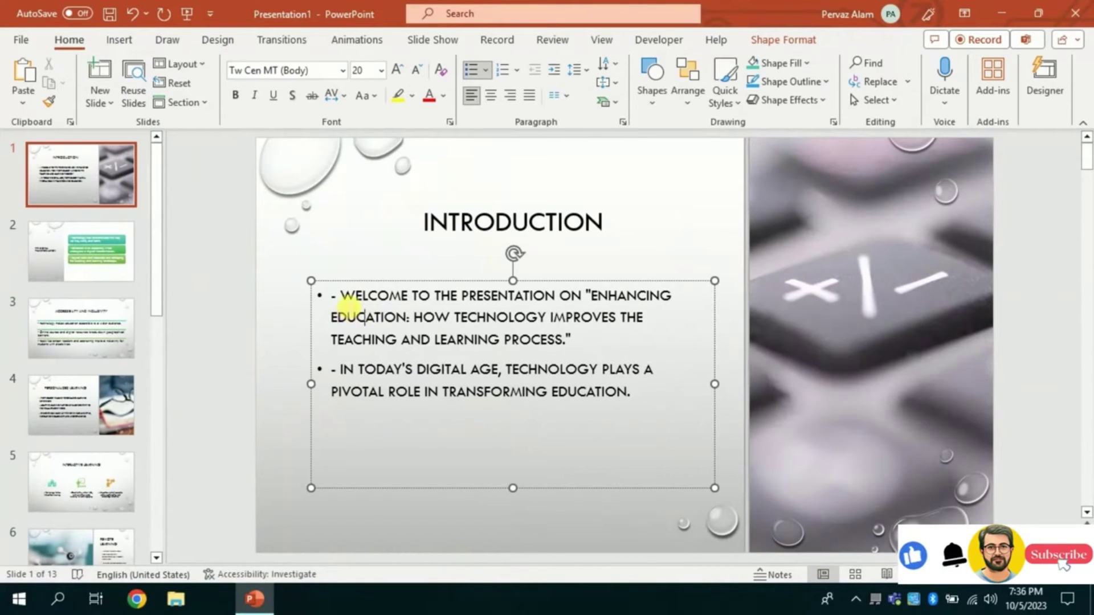
- Delete a few characters from the first bullet's text on the Introduction slide
key("BackSpace")
key("BackSpace")
key("BackSpace")
key("BackSpace")
key("Escape")
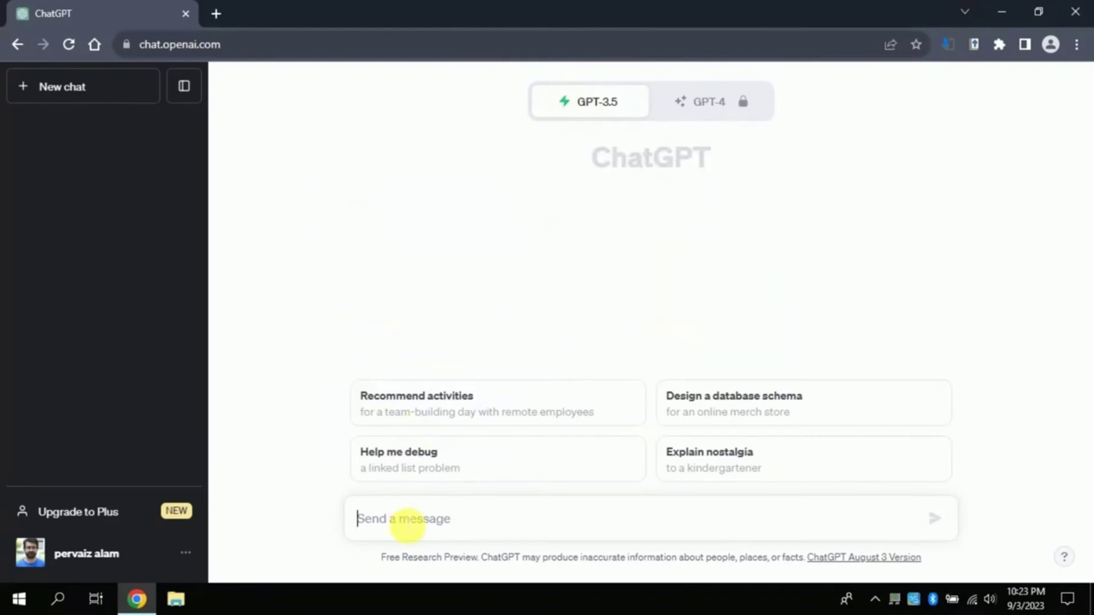
- In ChatGPT, write a prompt requesting VBA code for an 8-slide PowerPoint presentation about six best strategies to students Mathematics achievement, all text filled in, no placeholder
left_click(408, 523)
type("\"I want you to write a VBA code for a PowerPoint presentation about six best strategies to students Mathematics achievement. You are to fill in all the text with your own knowledge, no placeholder. I need 8 slides?\"")
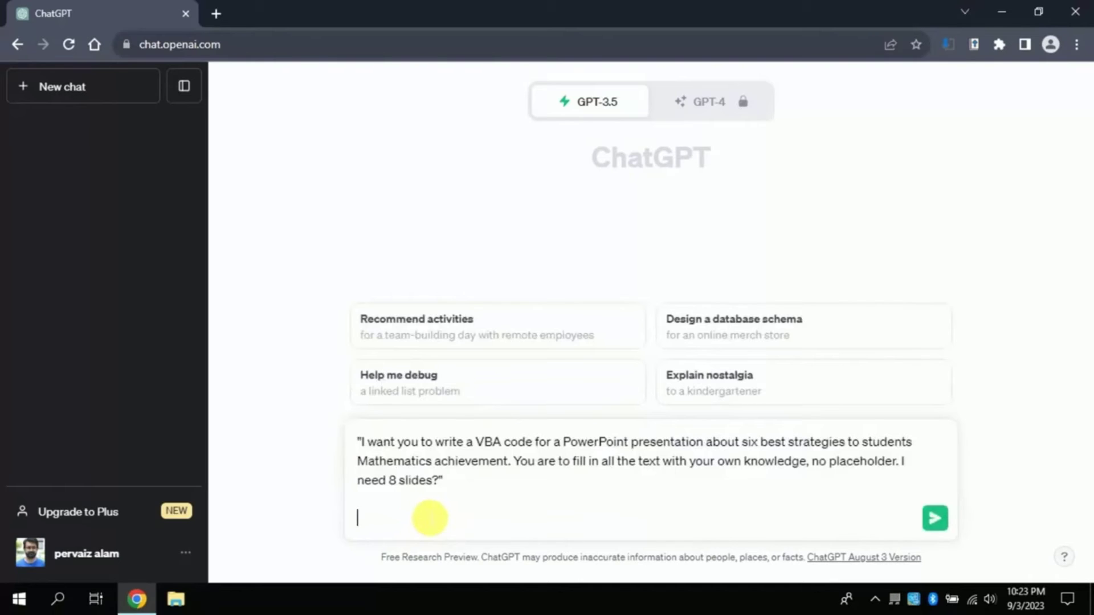
key("BackSpace")
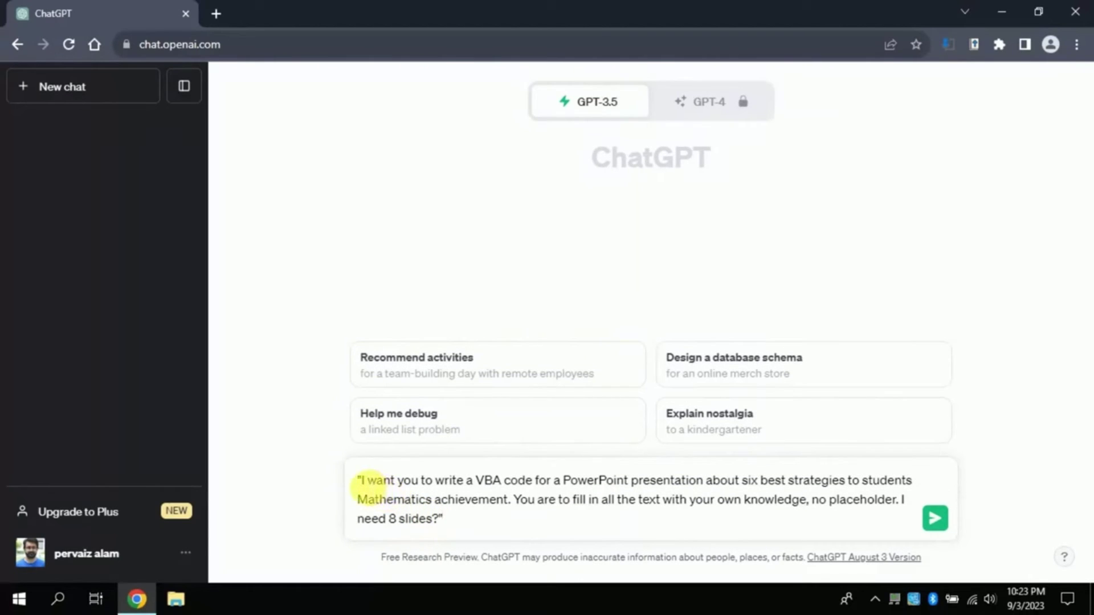
- Review the prompt's wording phrase by phrase: the VBA request, the topic, the own-knowledge text, the no-placeholder condition and the slide count
left_click_drag(363, 484, 544, 482)
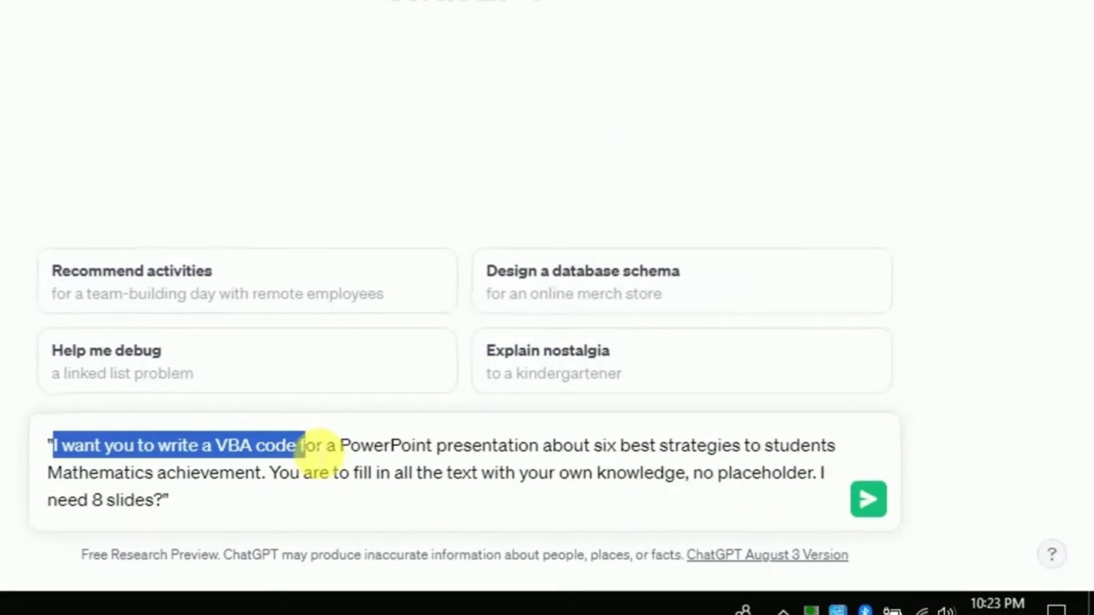
left_click_drag(320, 445, 621, 448)
left_click(323, 447)
left_click(620, 448)
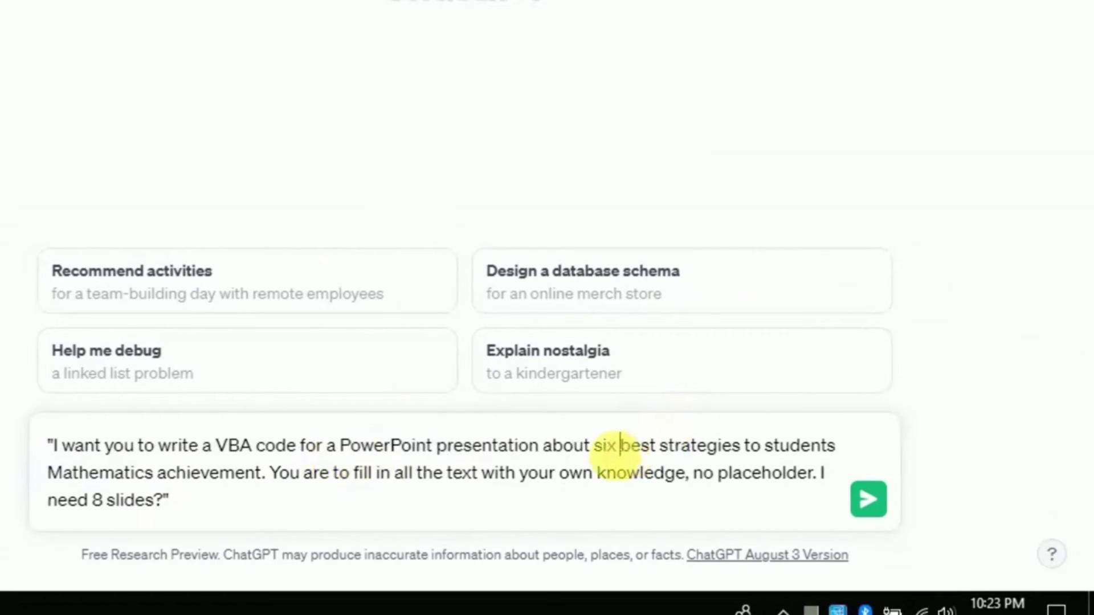
left_click_drag(593, 449, 265, 483)
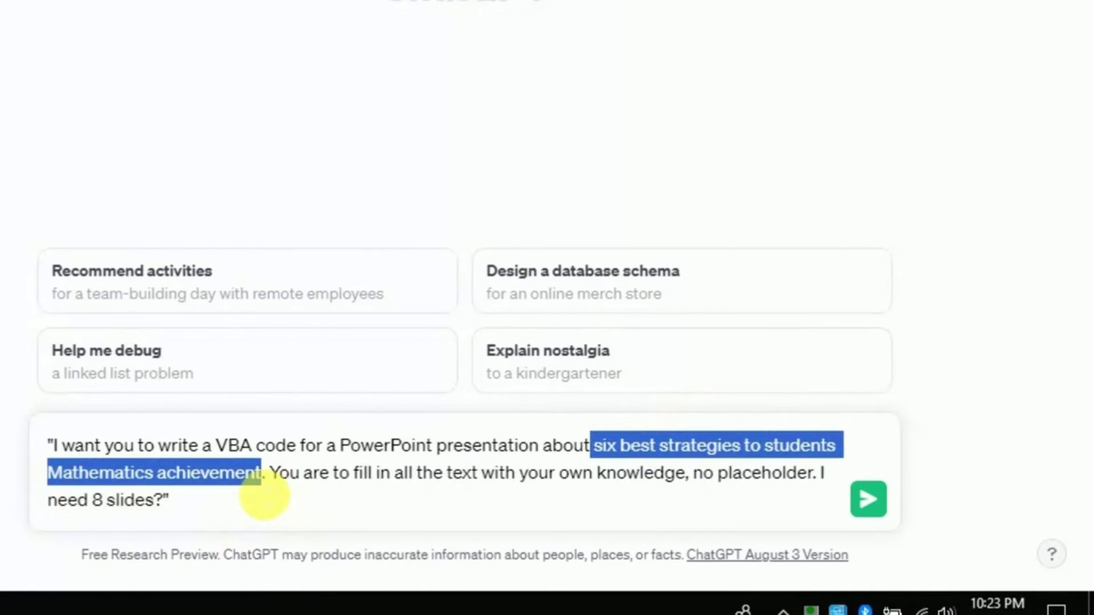
left_click(272, 502)
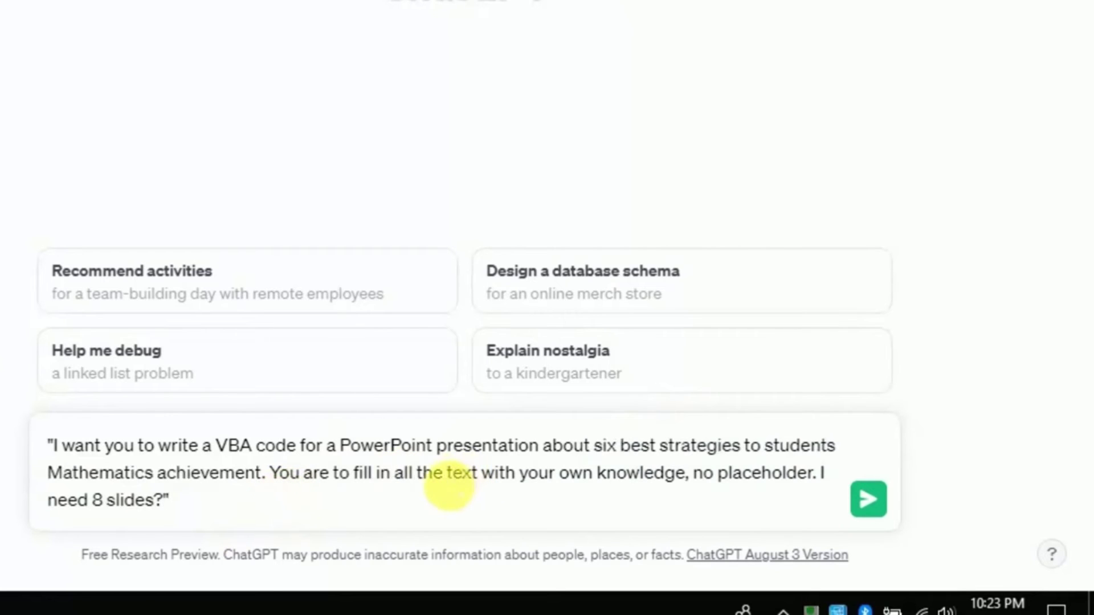
left_click_drag(359, 481, 694, 491)
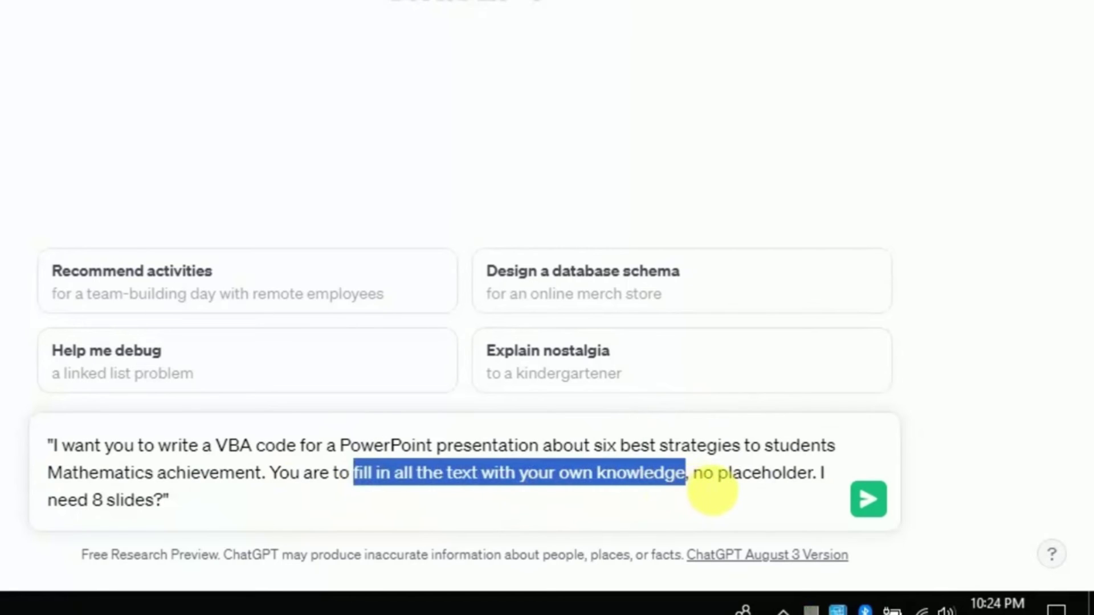
left_click(711, 491)
left_click_drag(693, 482, 827, 501)
left_click(821, 490)
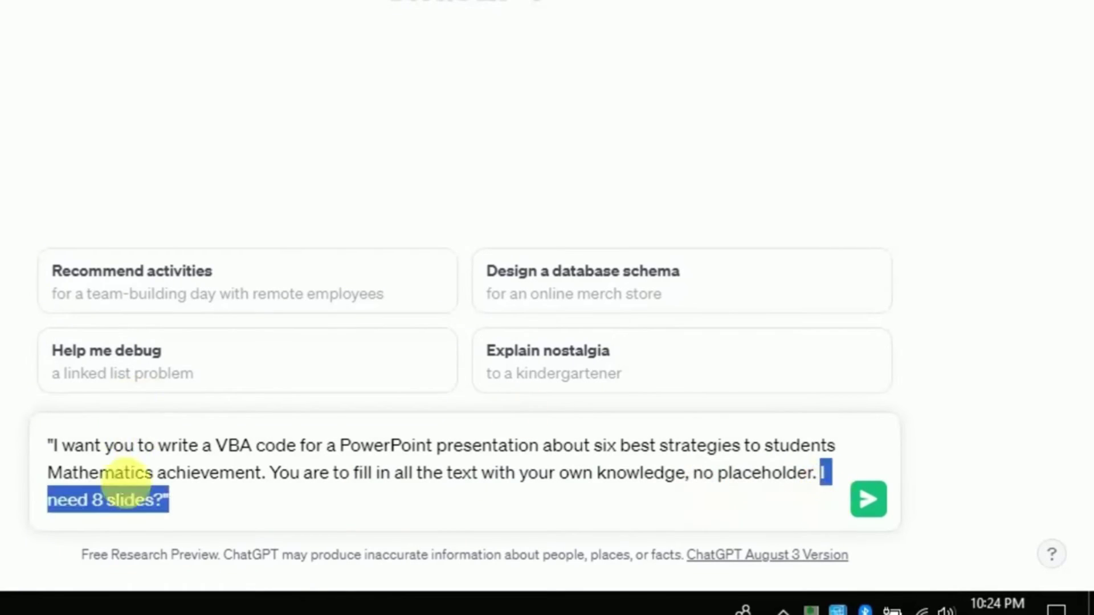
left_click(105, 504)
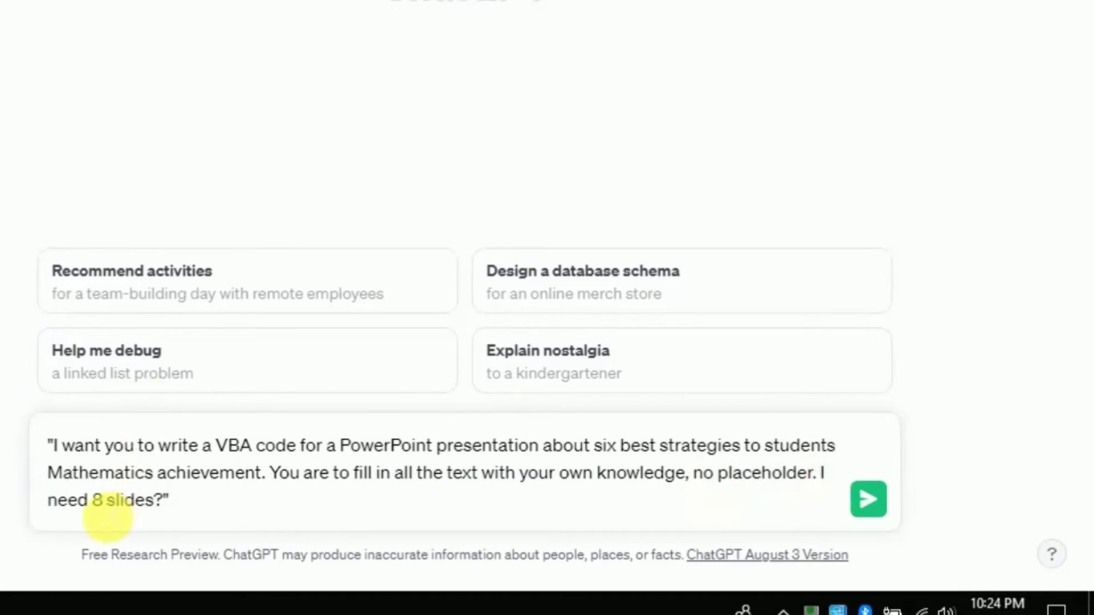
double_click(99, 504)
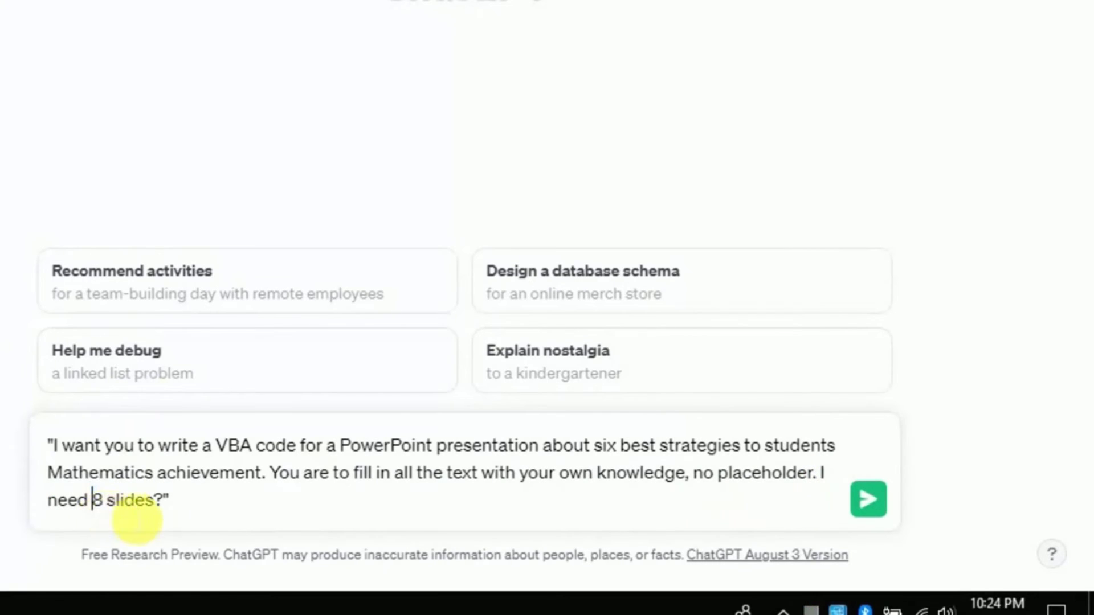
left_click(188, 513)
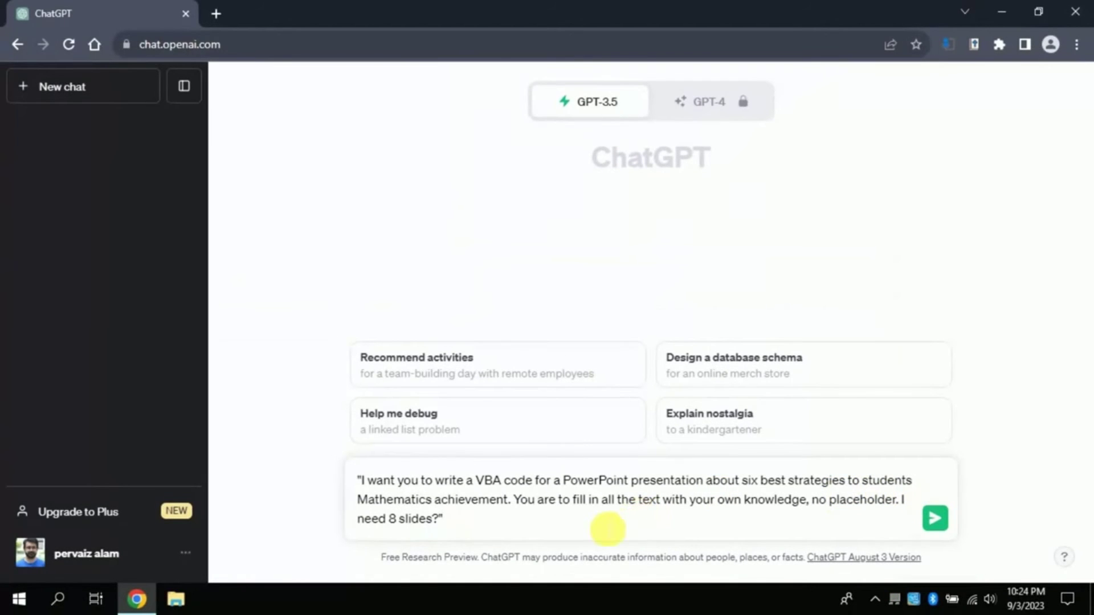
- Send the prompt to ChatGPT and go back to the start of the generated VBA code
left_click(935, 523)
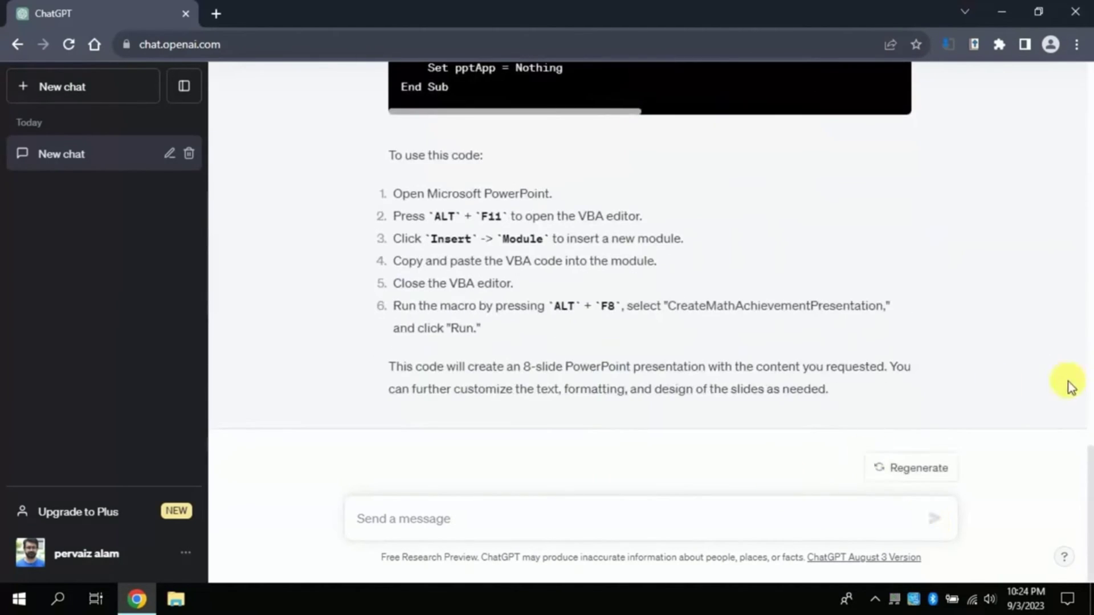
left_click_drag(1090, 488, 1087, 227)
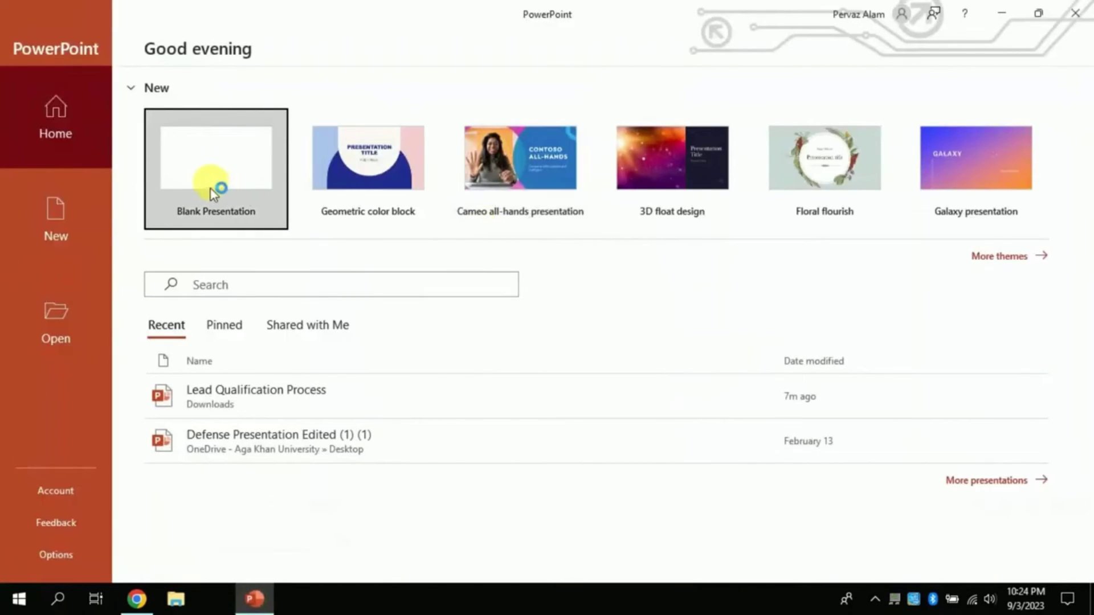
- Create a blank presentation in PowerPoint, check the VBA code in ChatGPT and return to the presentation
left_click(216, 178)
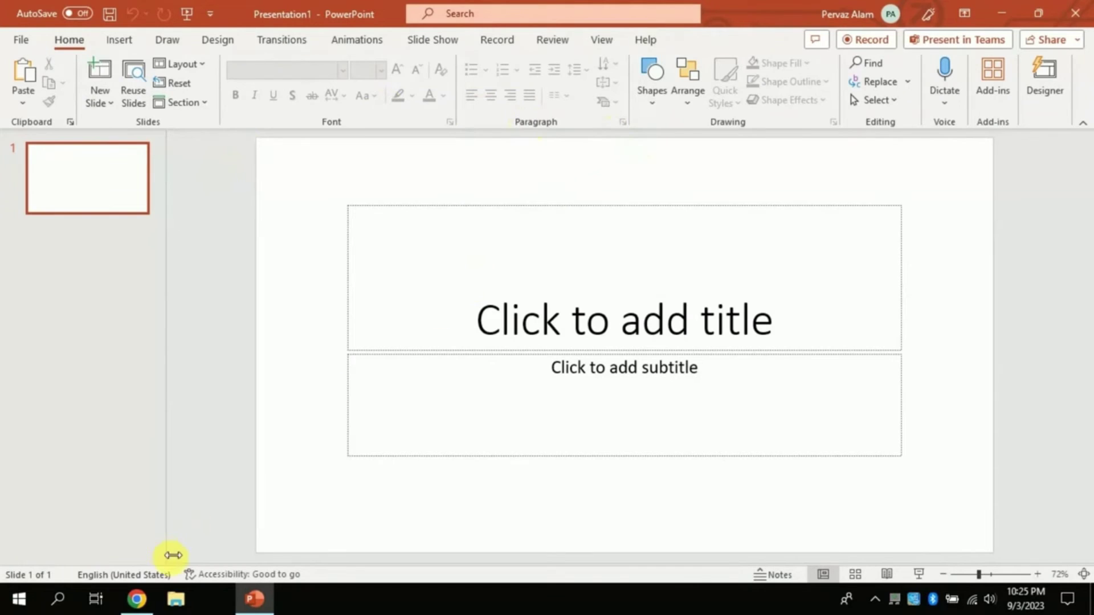
left_click(133, 603)
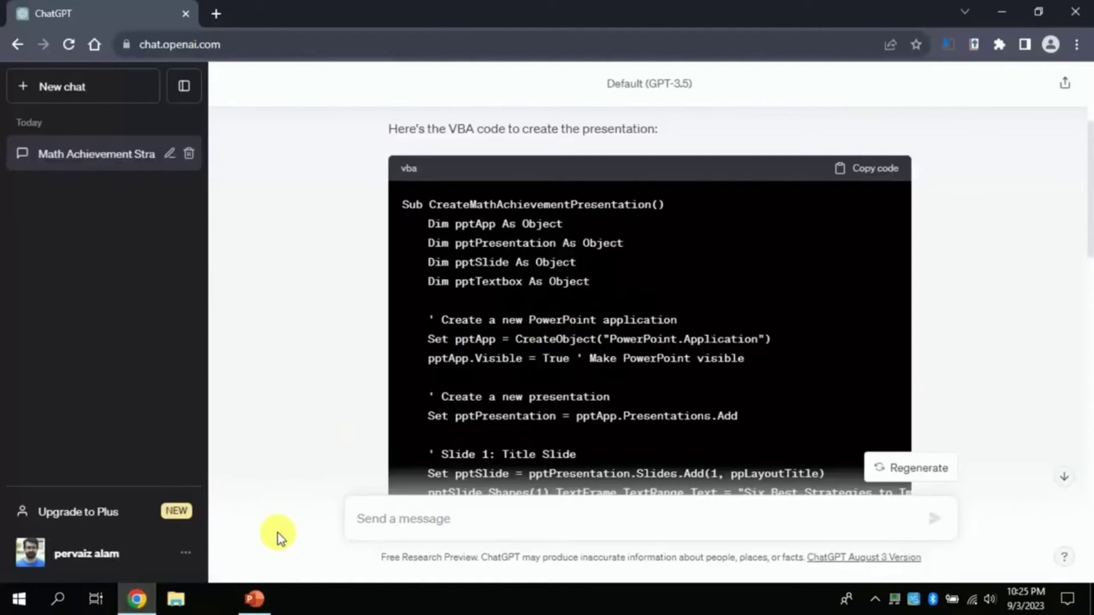
left_click(253, 599)
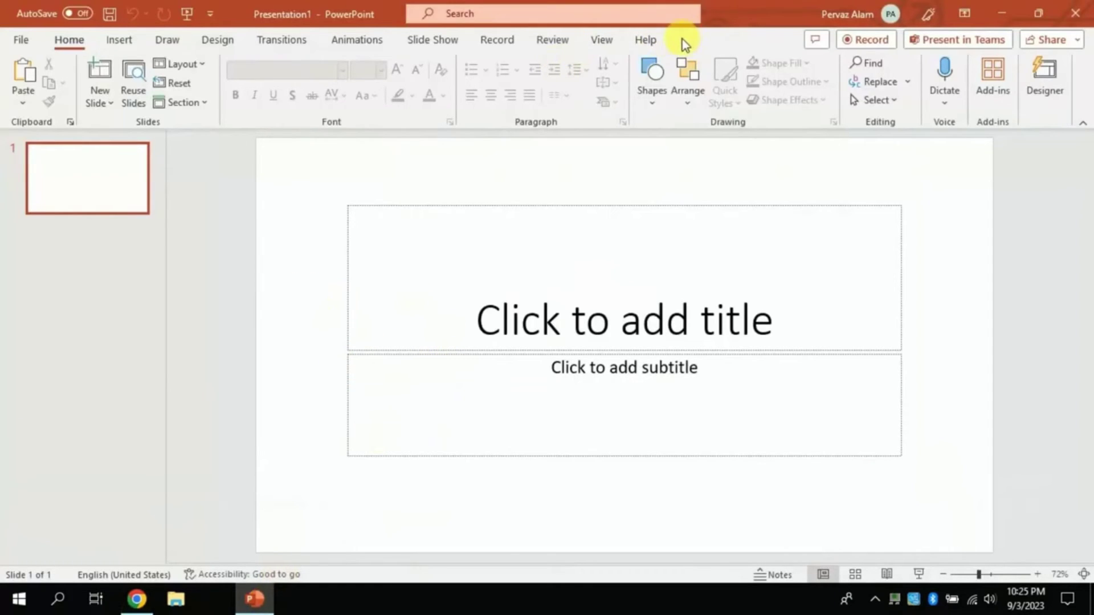
- Enable the Developer tab in PowerPoint's ribbon customization options
left_click(22, 45)
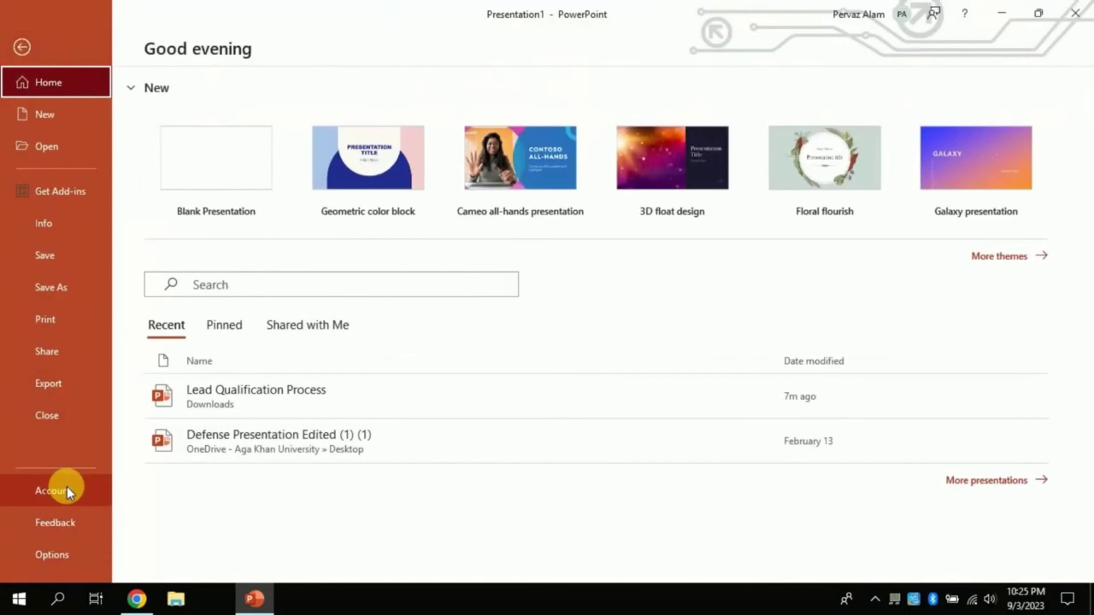
left_click(68, 555)
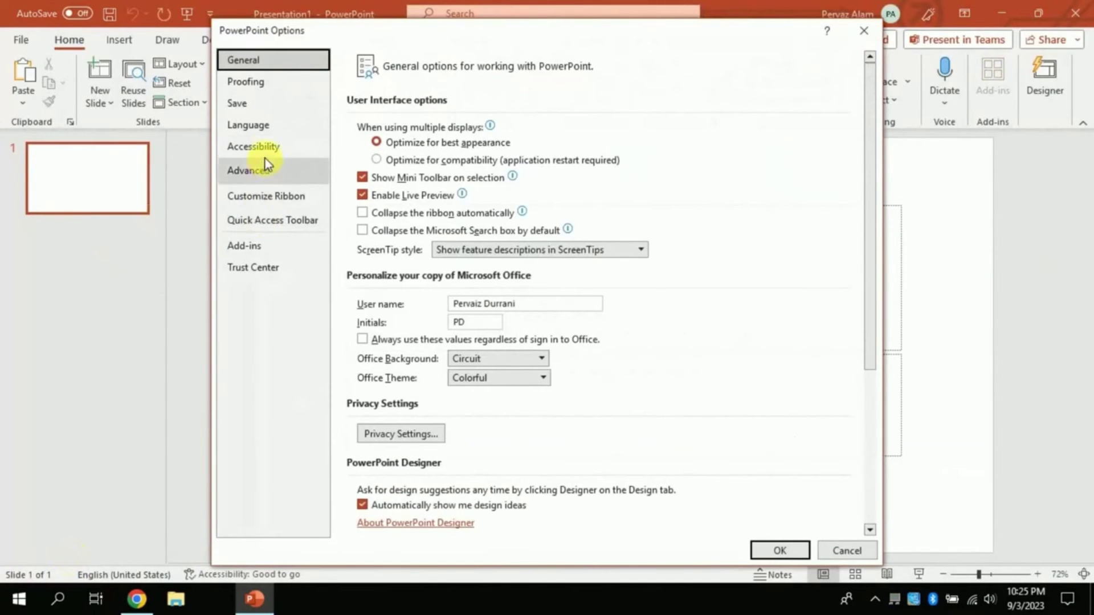
left_click(264, 197)
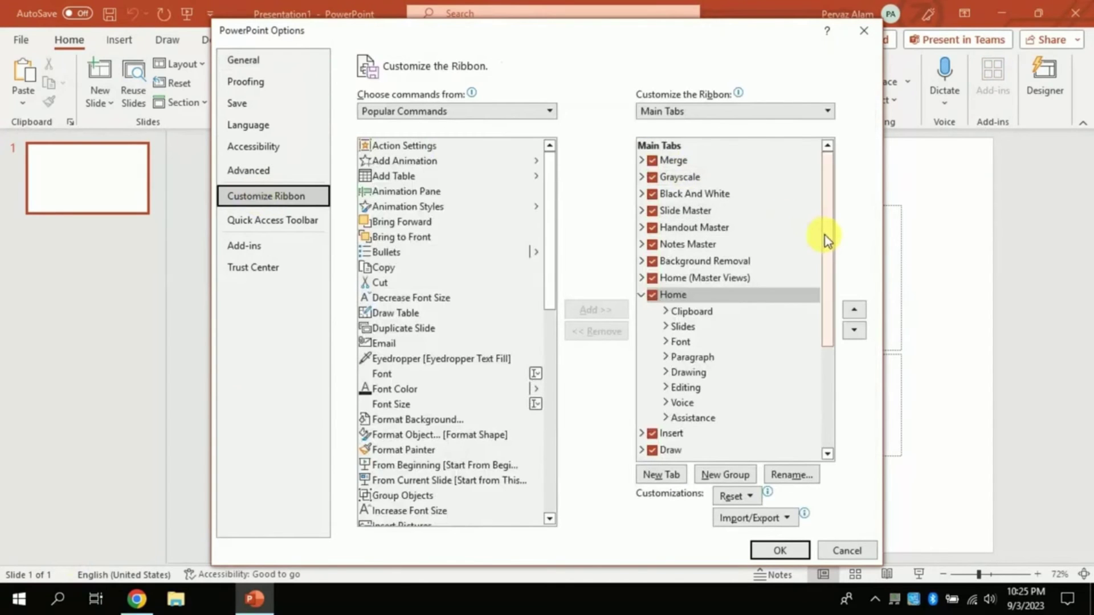
left_click_drag(825, 312, 822, 446)
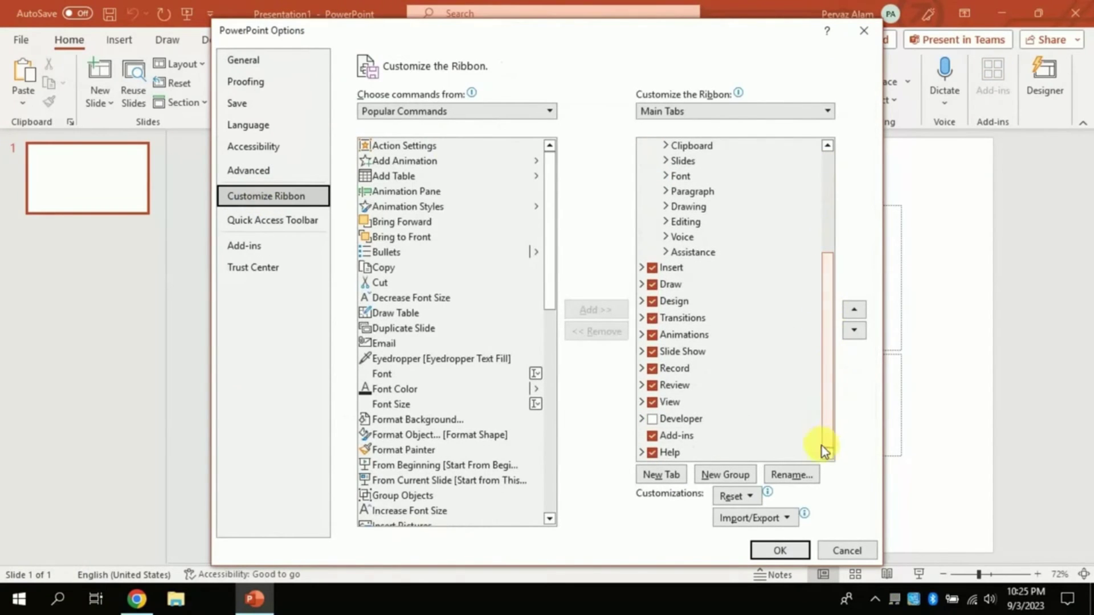
left_click(651, 423)
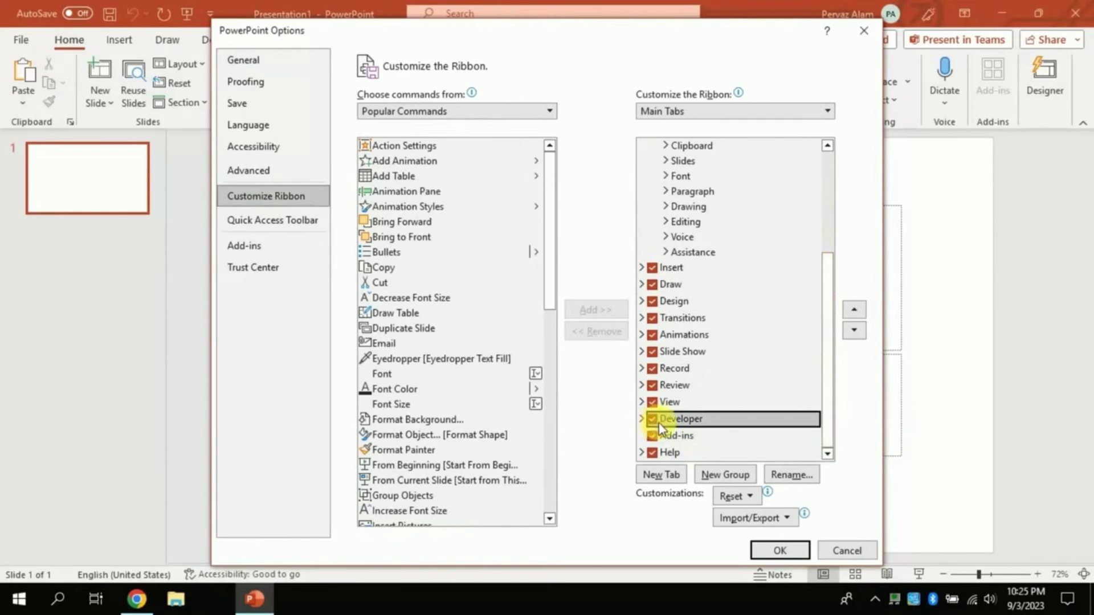
left_click(778, 550)
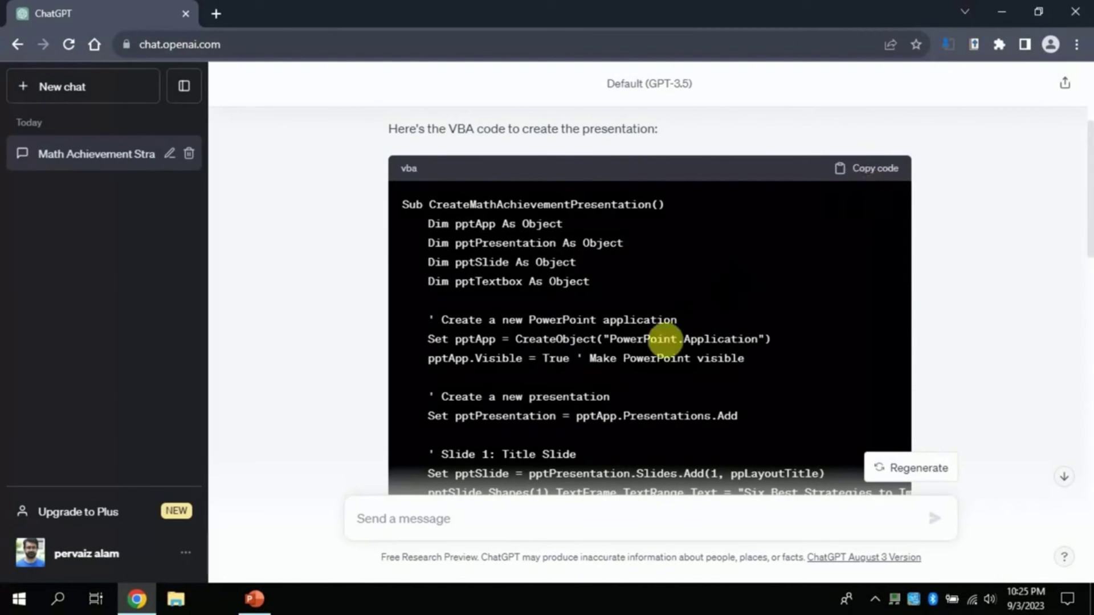
- Back in PowerPoint, open the Visual Basic editor and paste the CreateMathAchievementPresentation code from ChatGPT into a new module
left_click(257, 599)
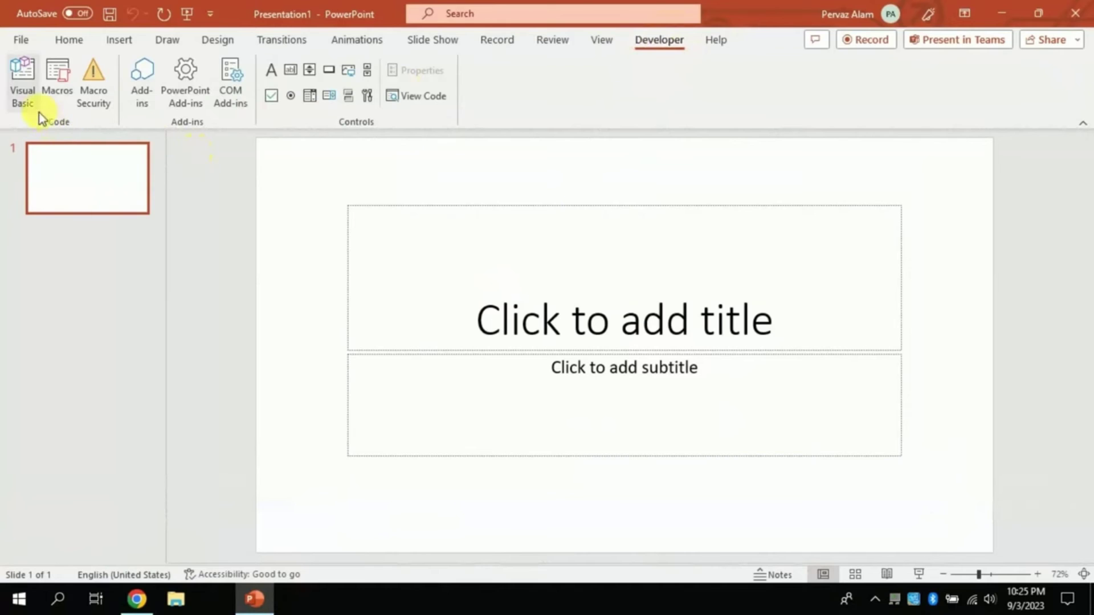
left_click(22, 101)
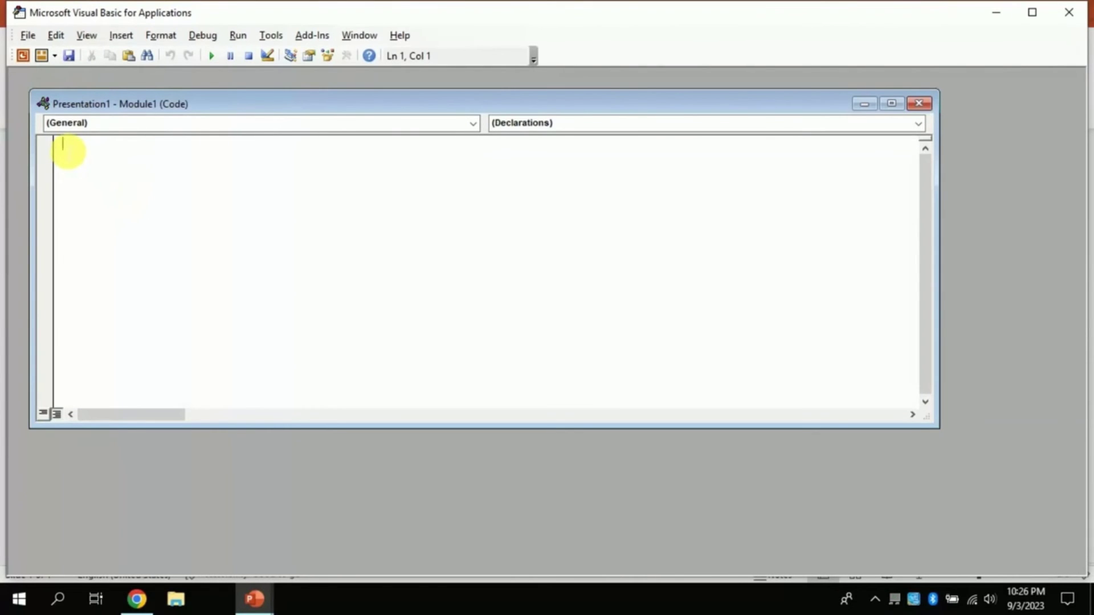
key("ctrl+v")
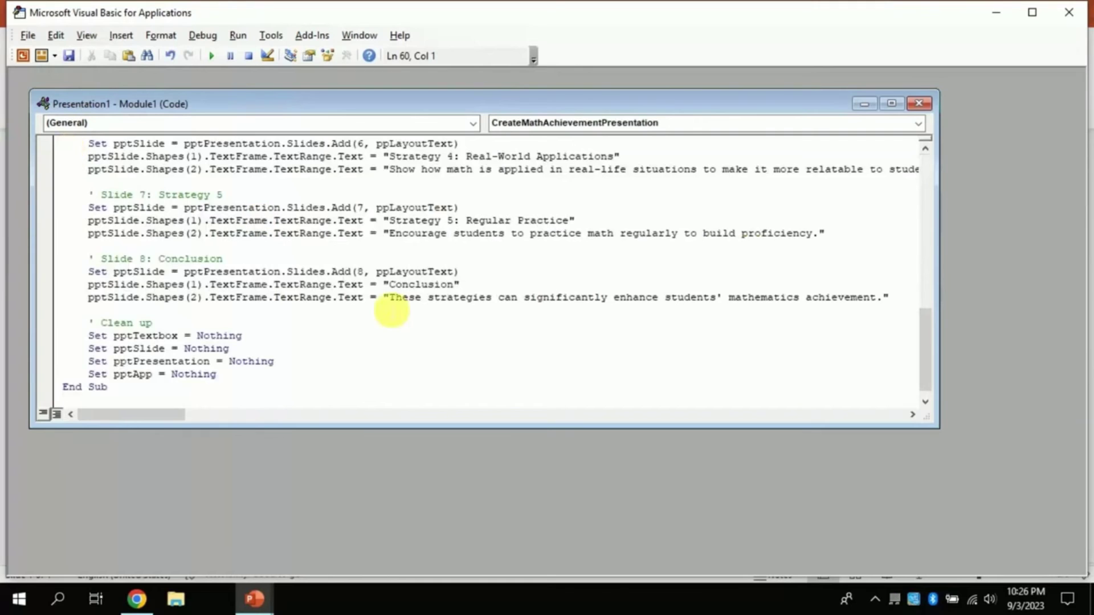
- Check the pasted code from beginning to end and run the CreateMathAchievementPresentation macro
left_click_drag(928, 341, 931, 180)
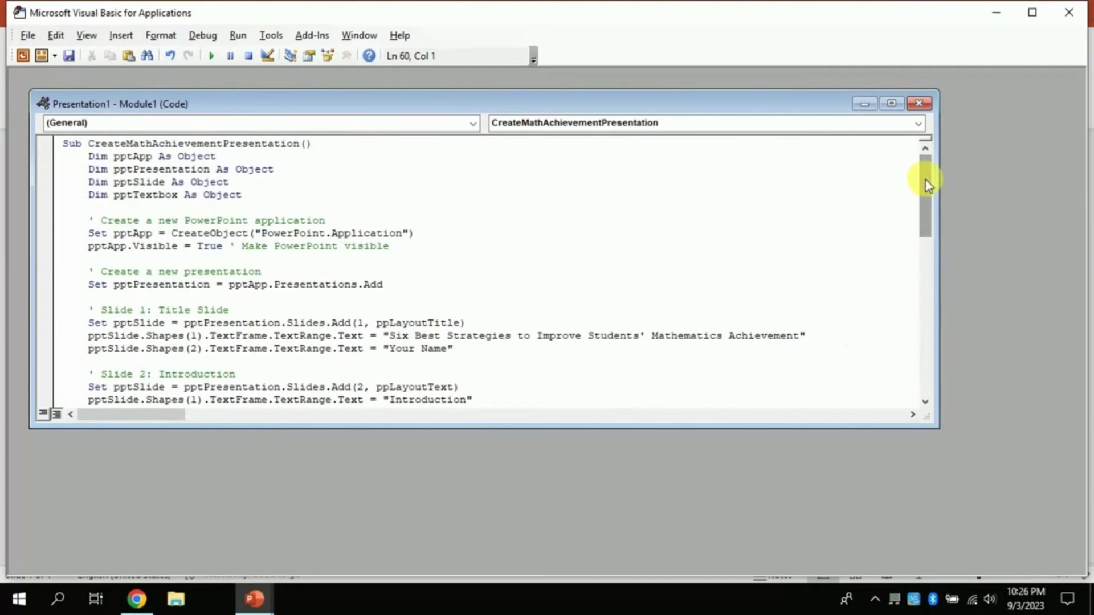
left_click_drag(926, 181, 923, 354)
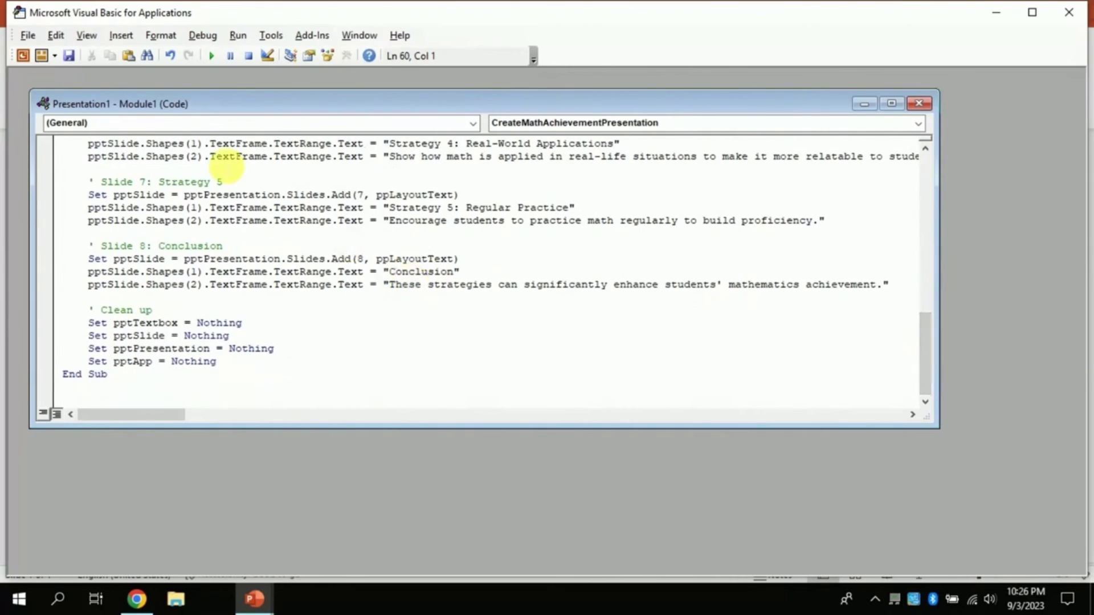
left_click(212, 57)
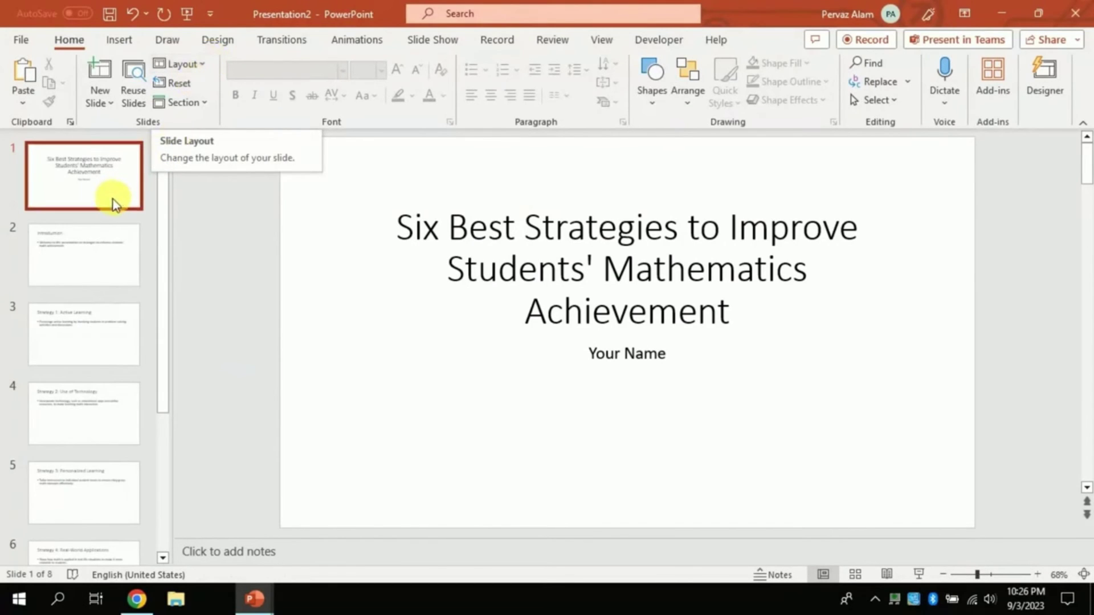
- Look through the generated slides in the new presentation and return to the title slide
key("Down")
key("Down")
key("Down")
key("Down")
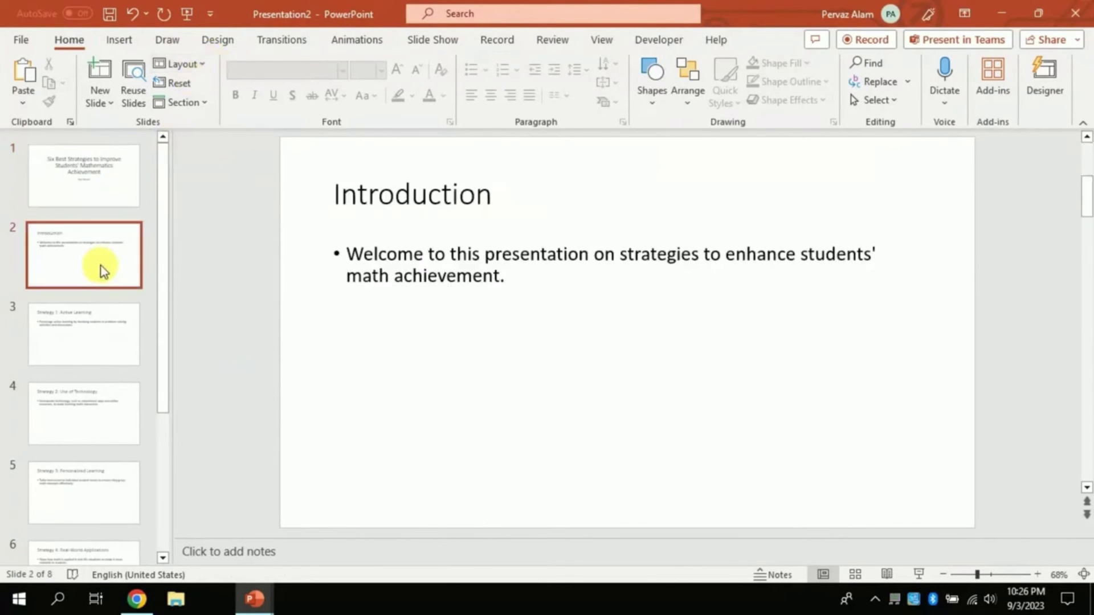
key("Down")
key("Down")
key("Down")
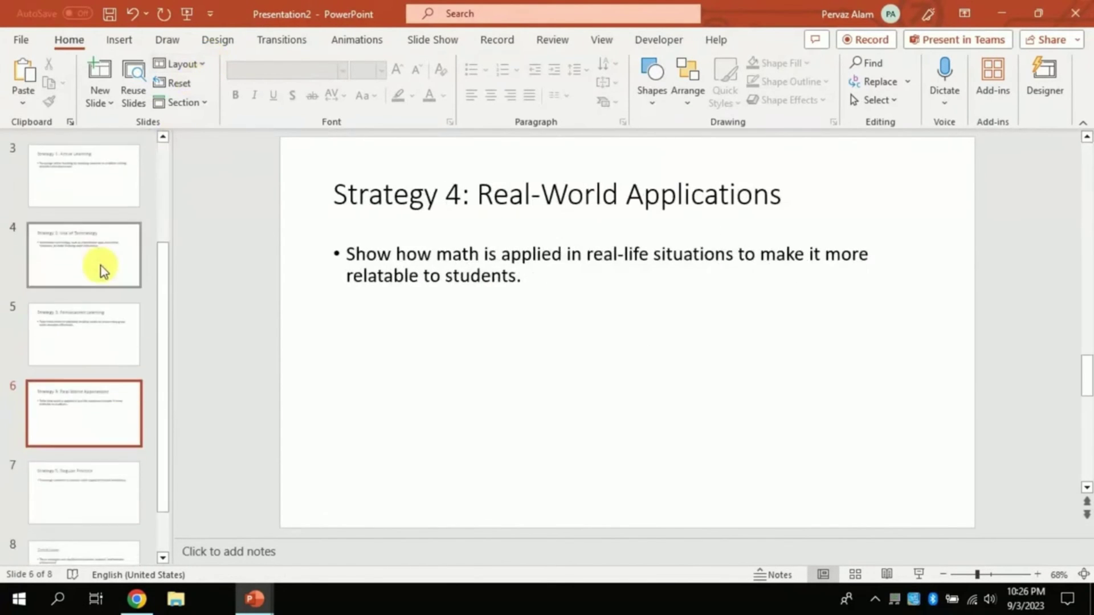
key("Up")
key("Up")
key("Up")
key("Up")
key("Up")
key("Up")
key("Up")
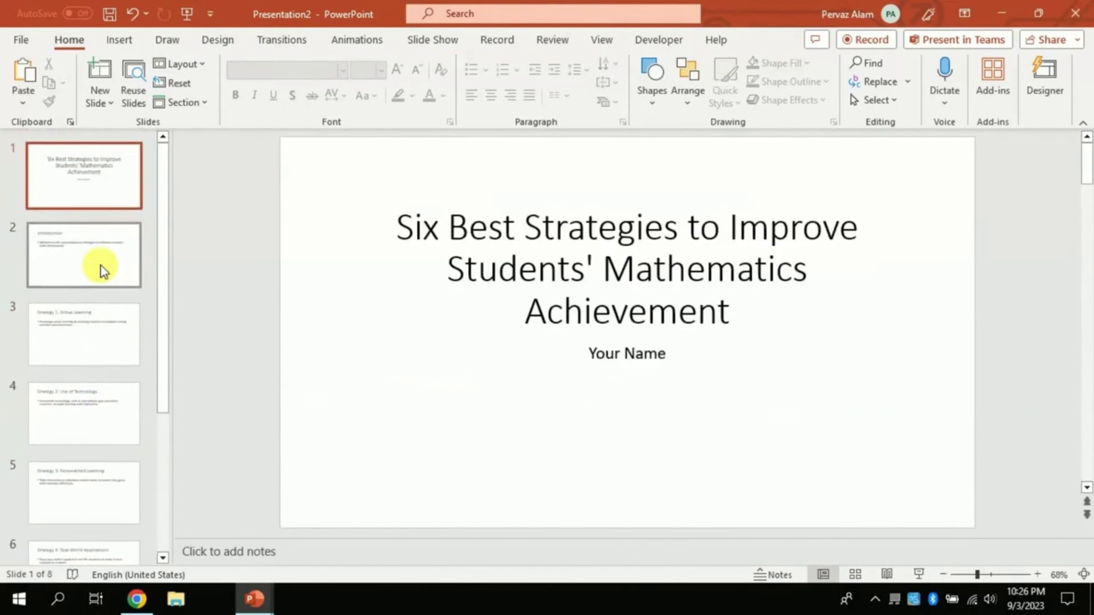
- Give the title slide the Designer layout with an orange curved background and replace the Your Name subtitle with the presenter's name
left_click(1042, 86)
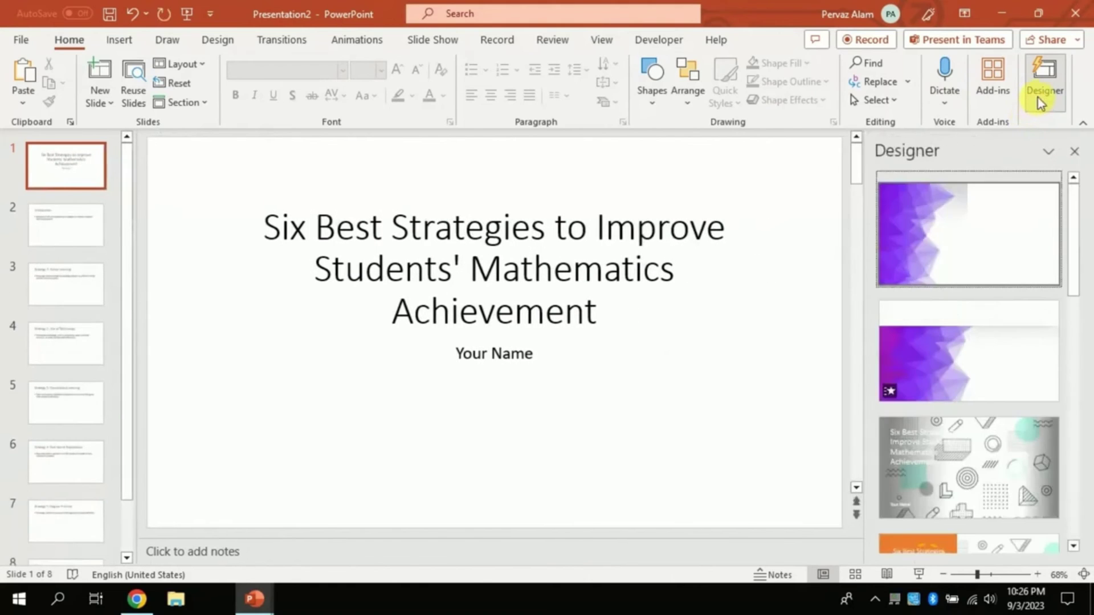
left_click_drag(1069, 254, 1081, 325)
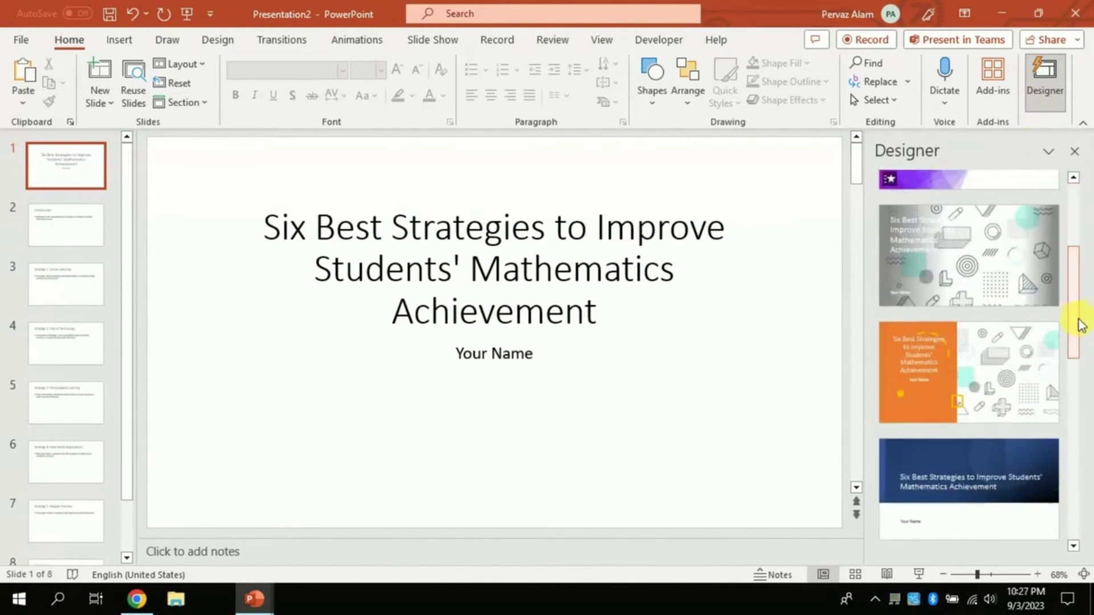
left_click(965, 371)
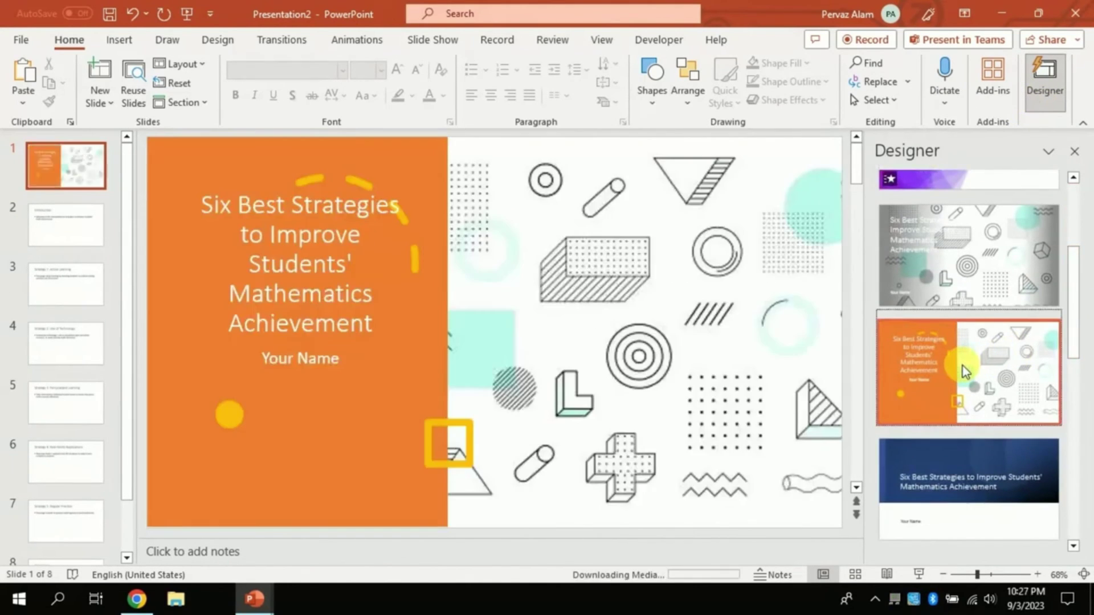
left_click(962, 282)
left_click_drag(1074, 296, 1079, 401)
left_click(1013, 338)
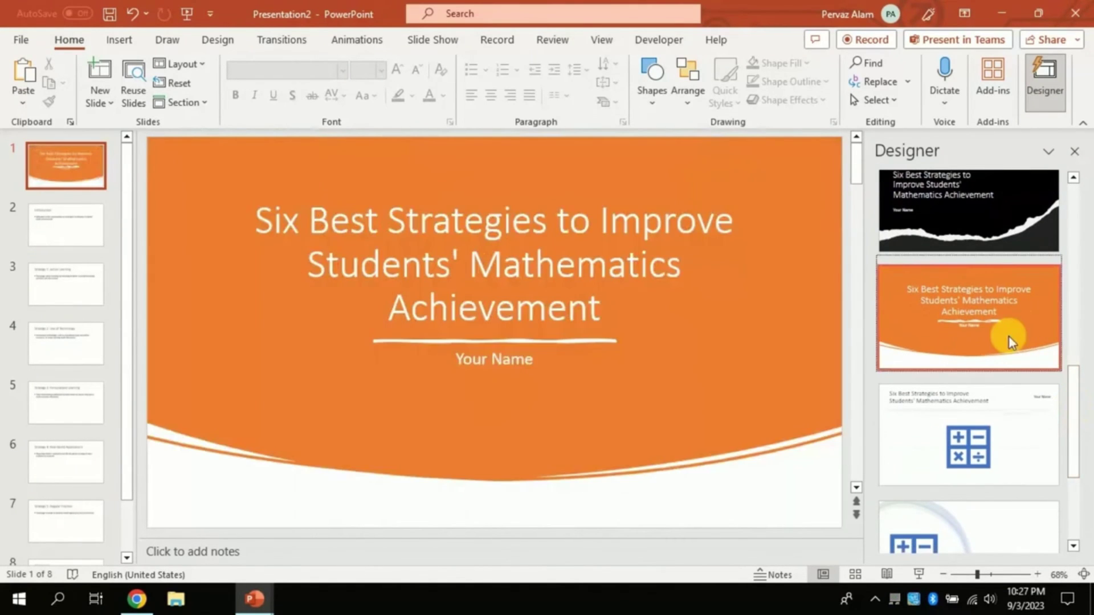
left_click(507, 372)
type("Pervaiz Durrani")
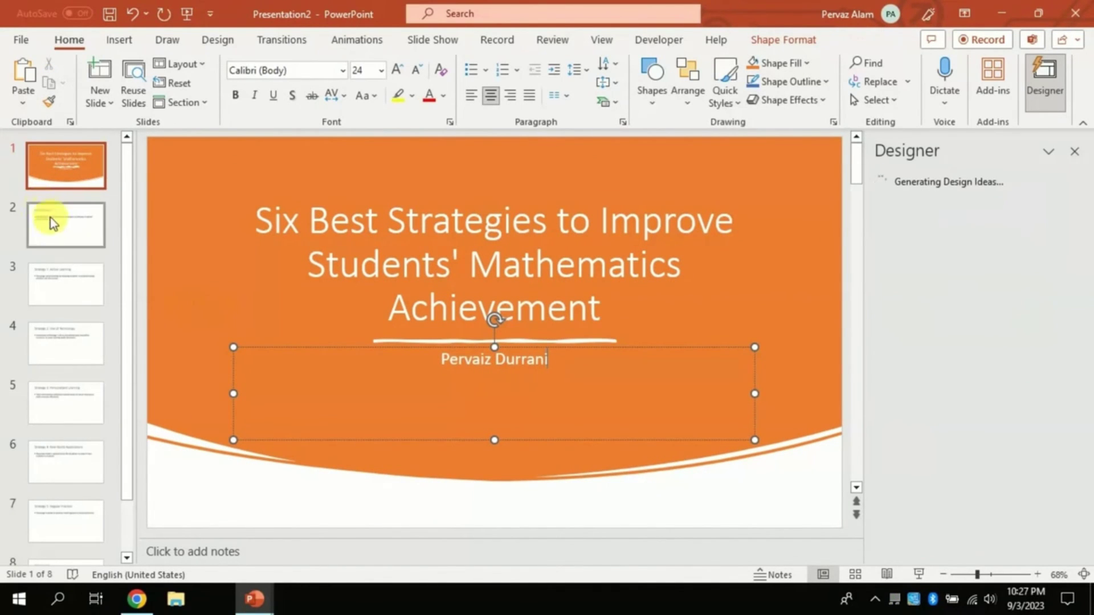
- Apply the Designer layout with the calculator and notebook photo to the Introduction slide
left_click(51, 221)
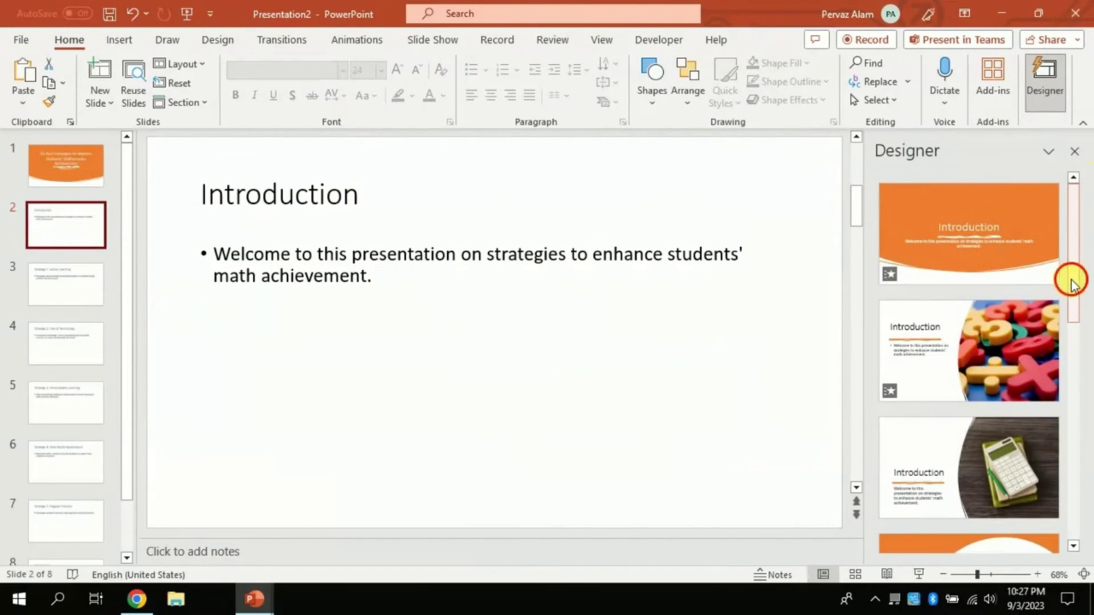
left_click_drag(1071, 282, 1071, 305)
left_click(968, 399)
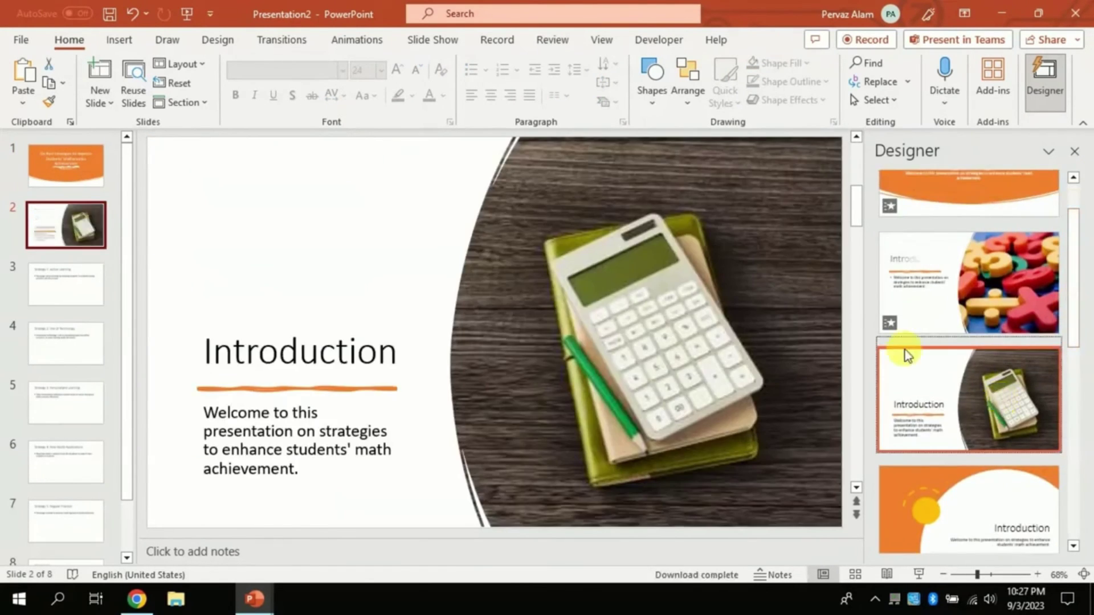
- Apply Designer layouts to slides 3 and 4: colorful puzzle blocks beside the Strategy 1 text and the yellow light bulb for Strategy 2
left_click(73, 295)
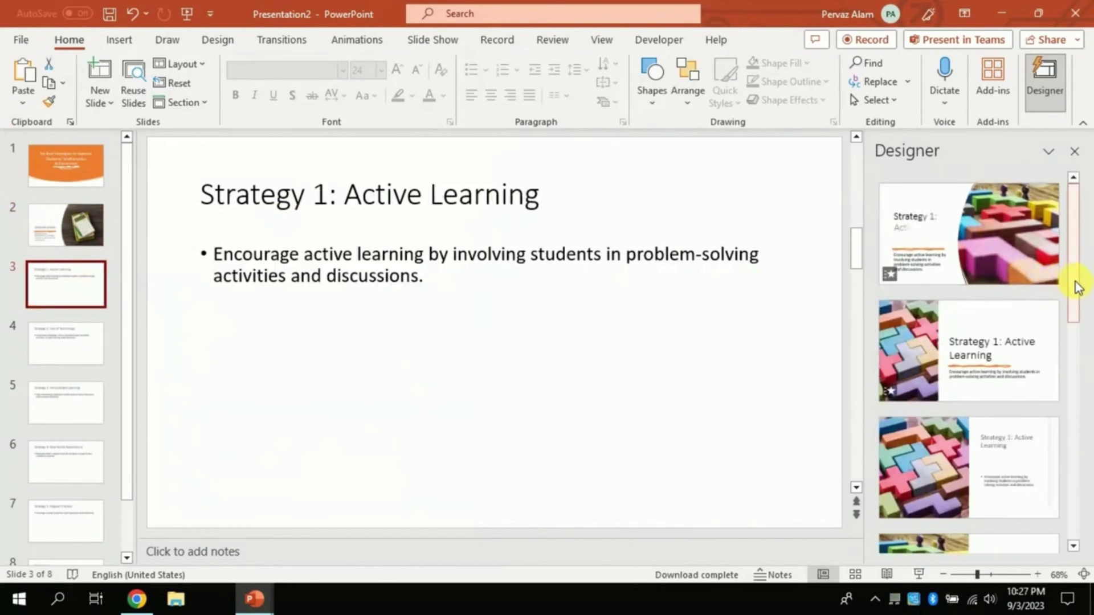
left_click(1076, 353)
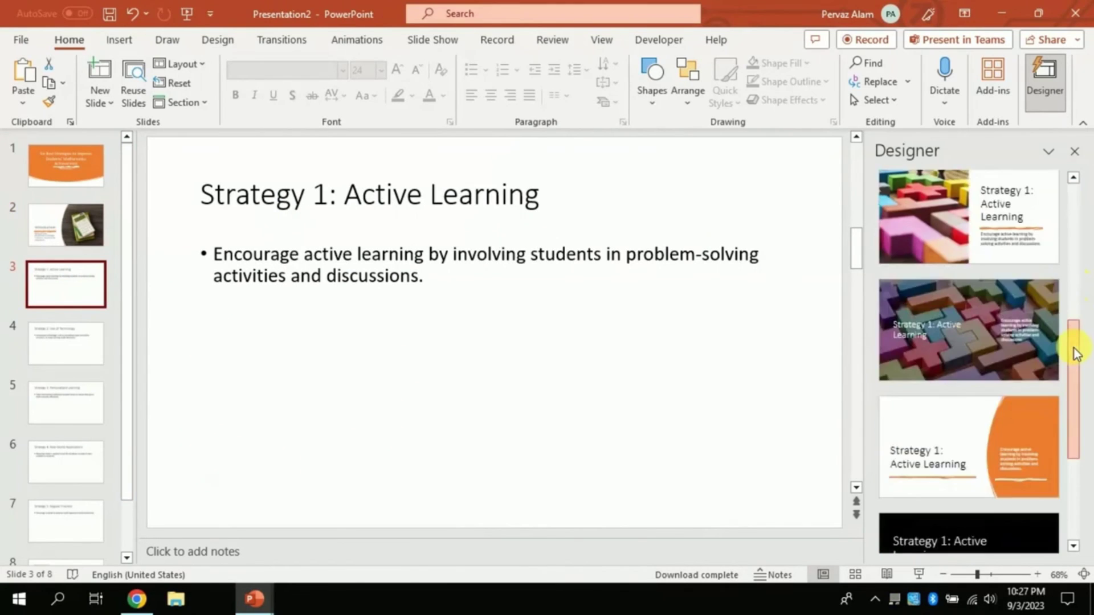
left_click_drag(1074, 341, 1075, 265)
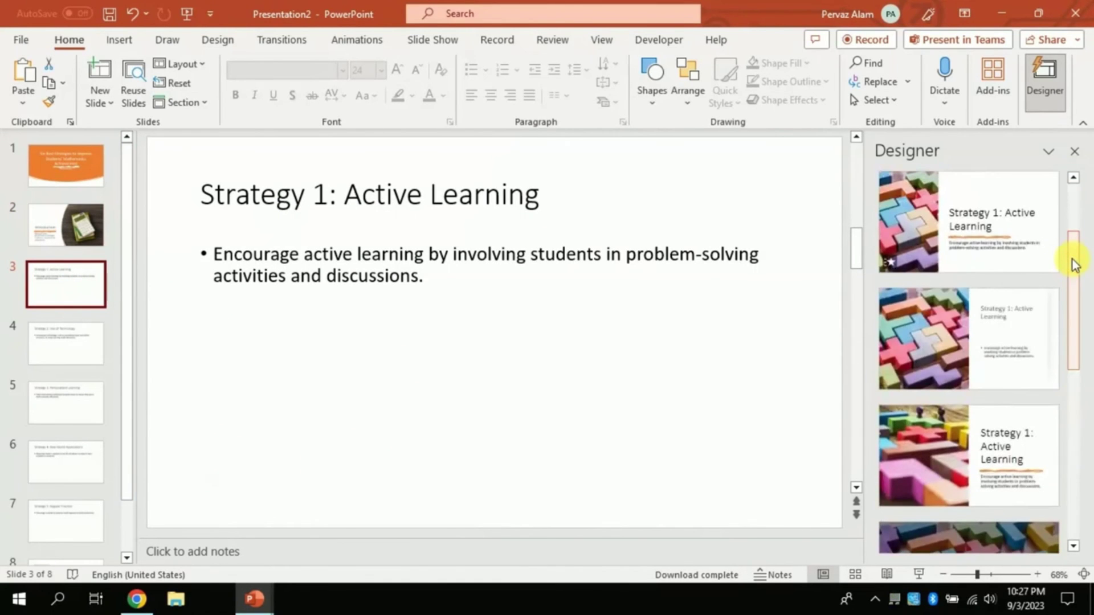
left_click(980, 223)
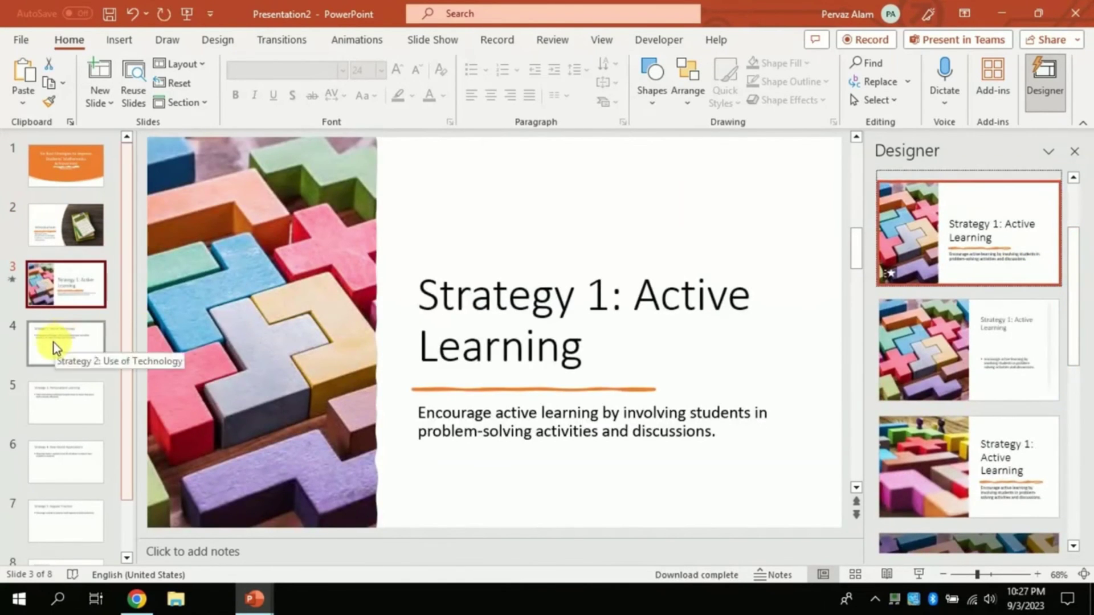
left_click(53, 343)
left_click(996, 230)
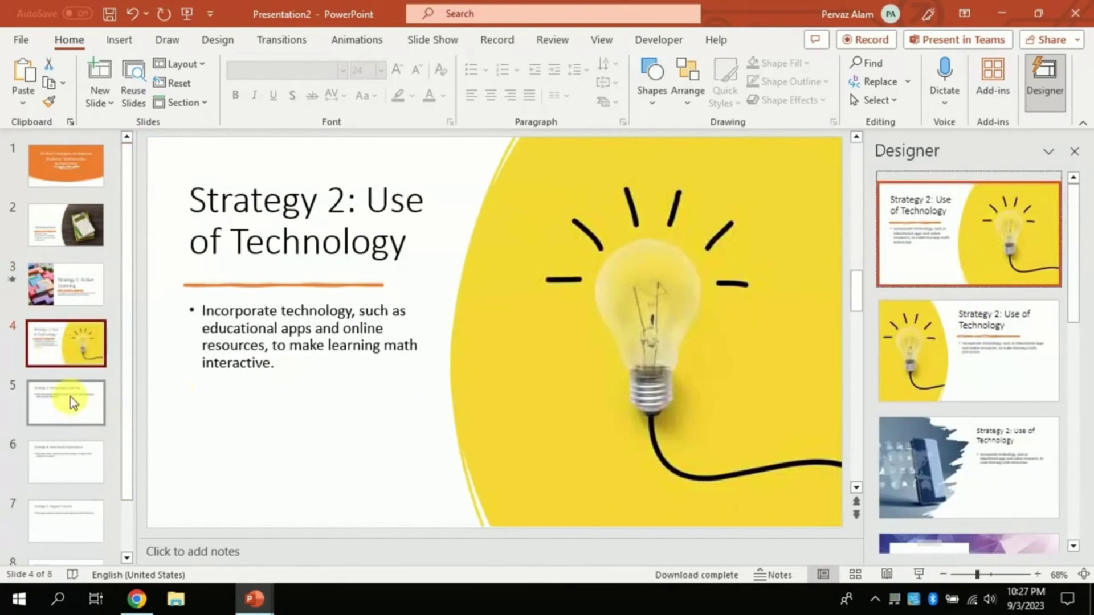
- Apply the orange Designer layout with the white circle and yellow dot to the Strategy 3: Personalized Learning slide
left_click(71, 397)
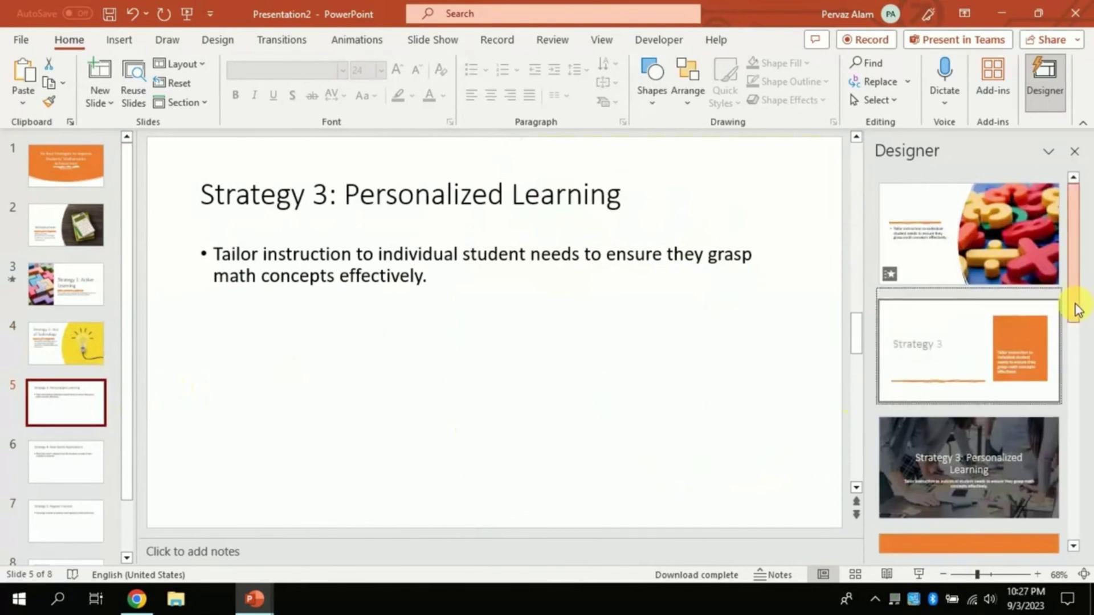
left_click_drag(1078, 333, 1074, 550)
left_click(969, 535)
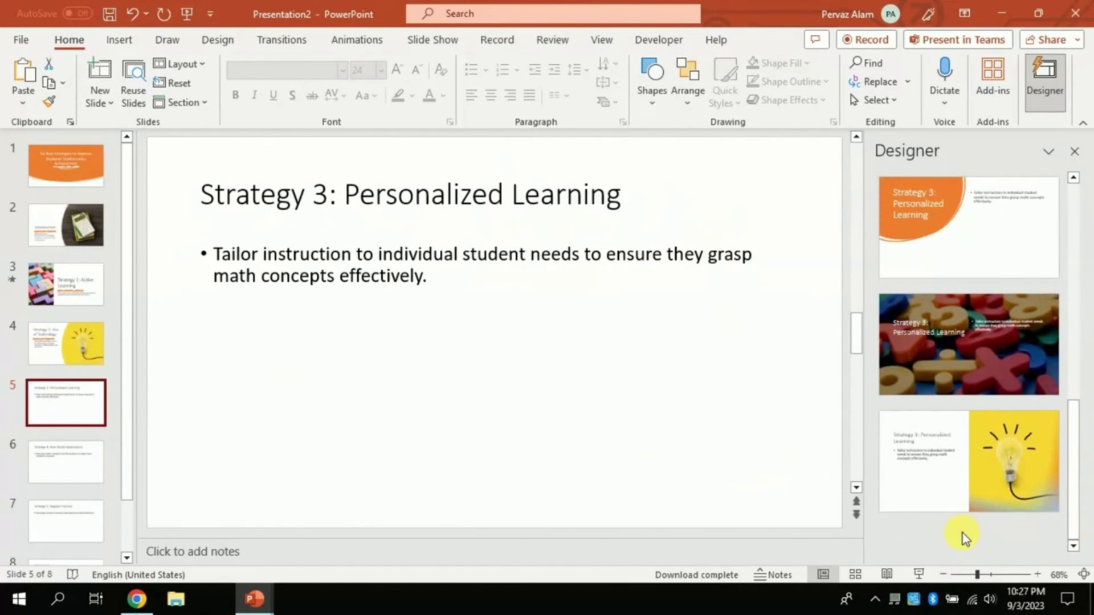
scroll(1069, 499, "down", 2)
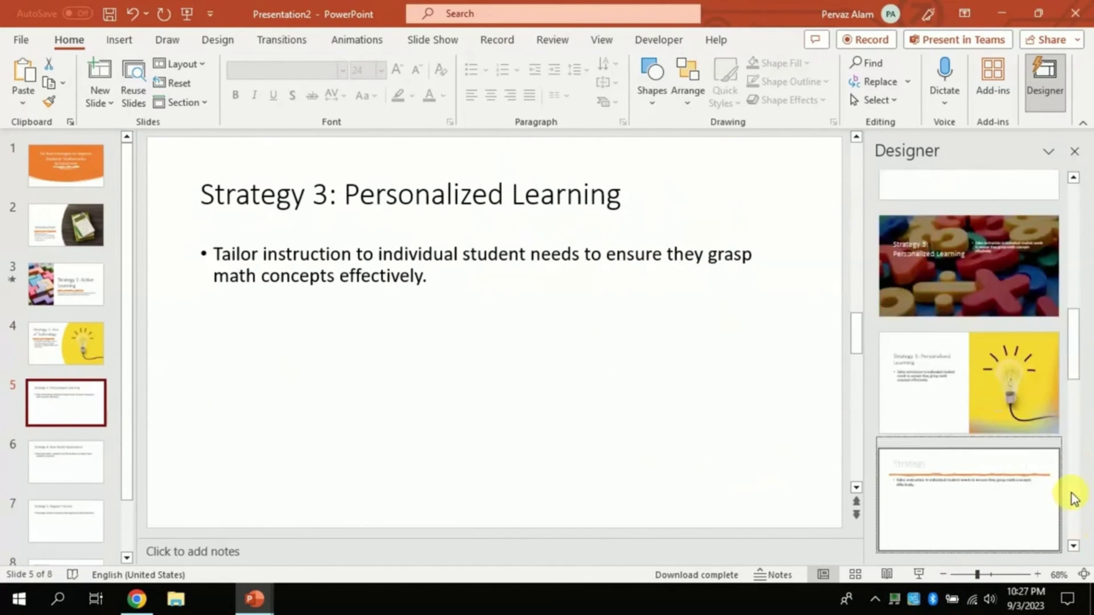
scroll(1074, 500, "down", 5)
scroll(1075, 499, "down", 5)
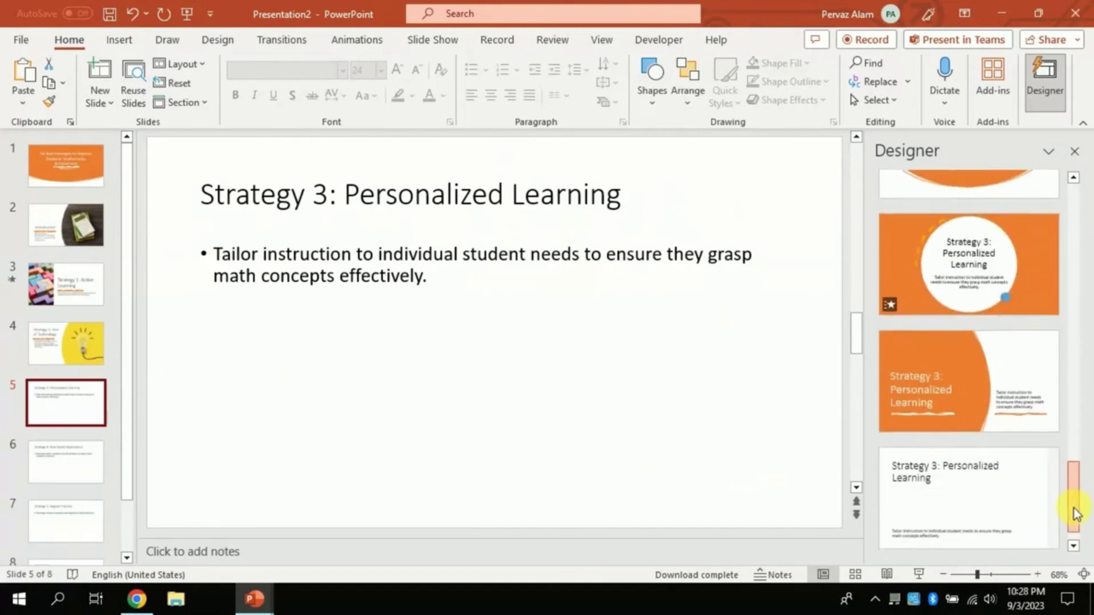
left_click_drag(1075, 535, 1072, 442)
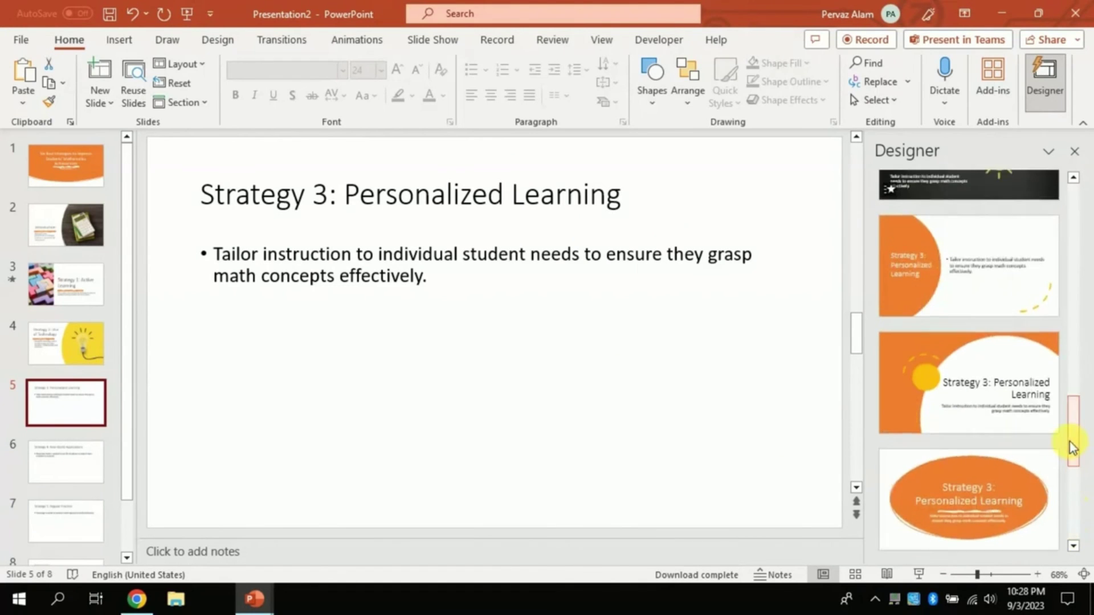
left_click(1020, 409)
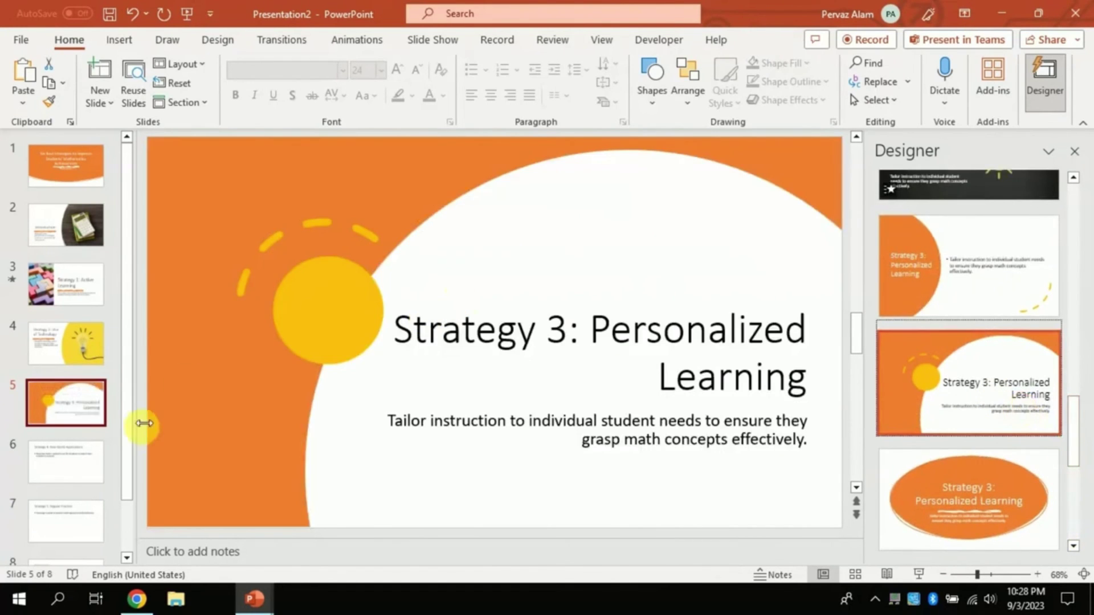
- Apply Designer layouts to slides 6 and 7: the chalkboard formulas photo for Strategy 4 and the colorful numbers photo for Strategy 5
left_click(72, 480)
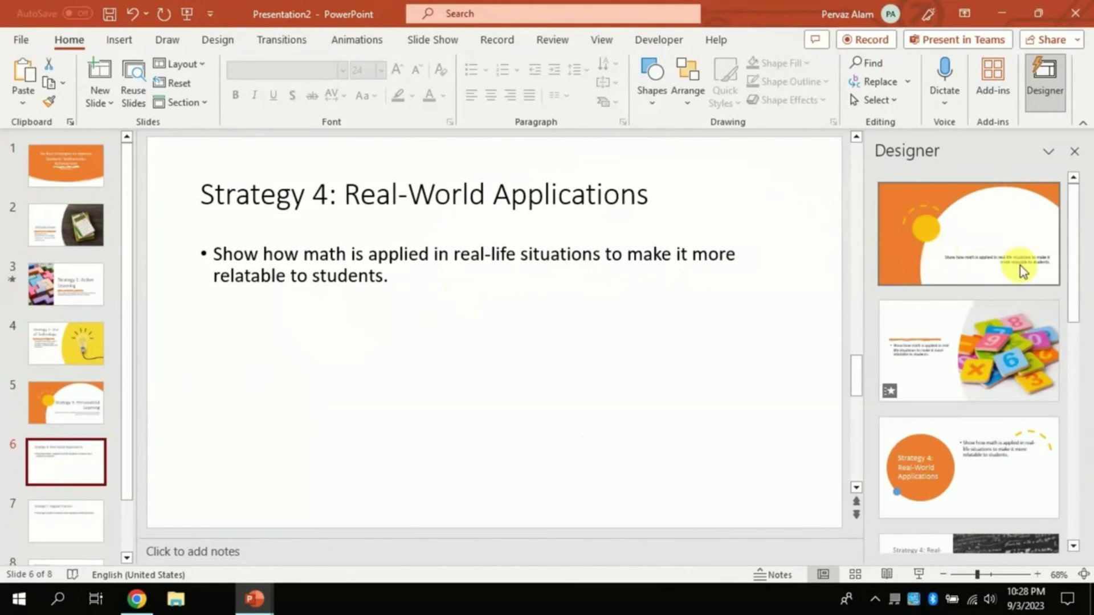
left_click_drag(1081, 345, 1078, 376)
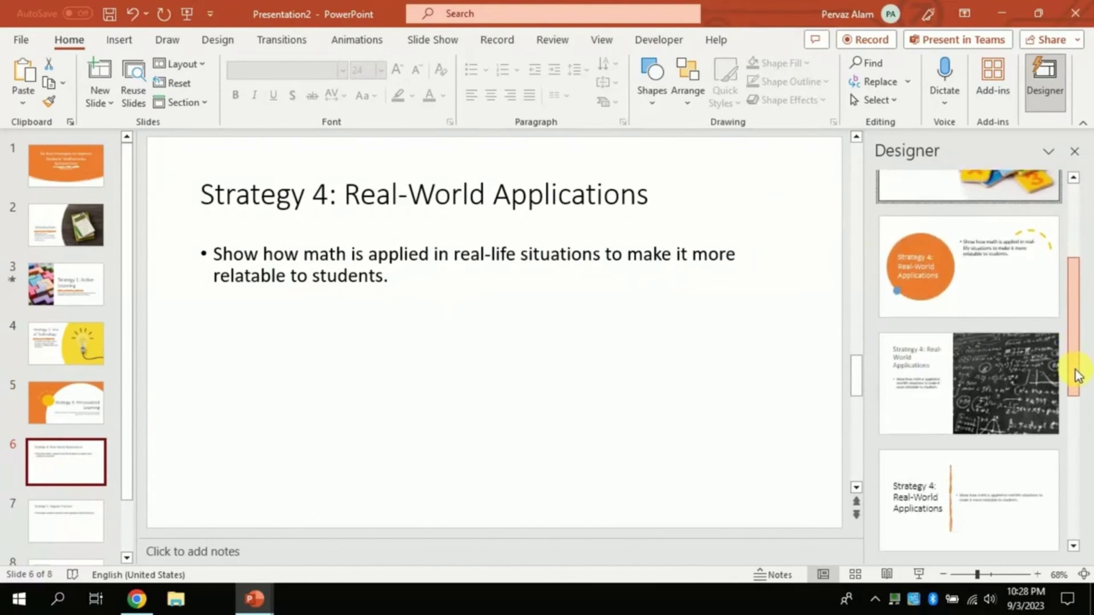
left_click(1011, 387)
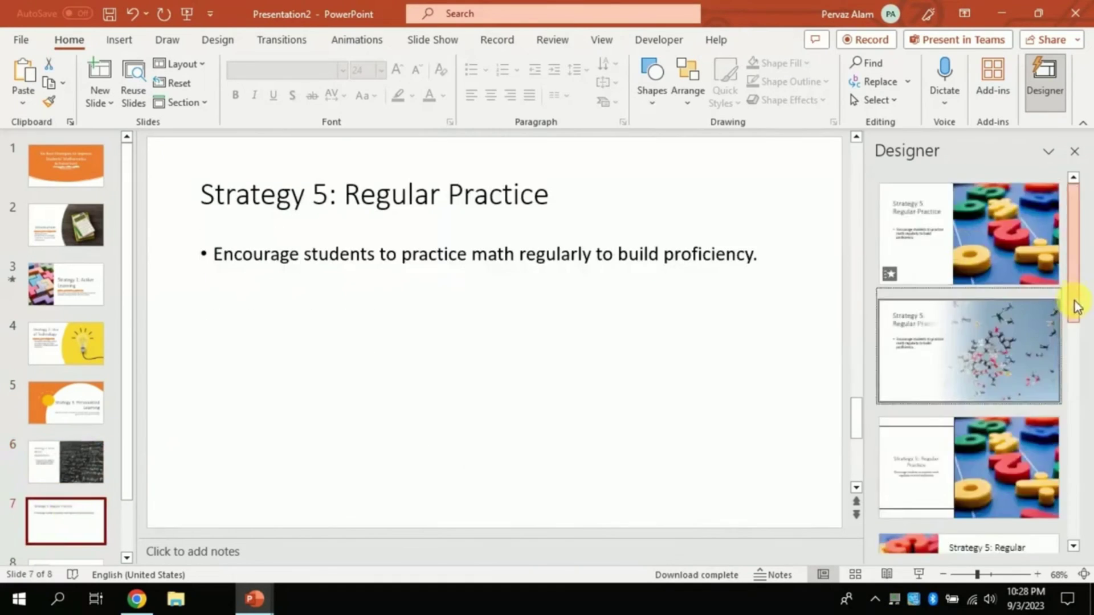
left_click(80, 524)
left_click(989, 435)
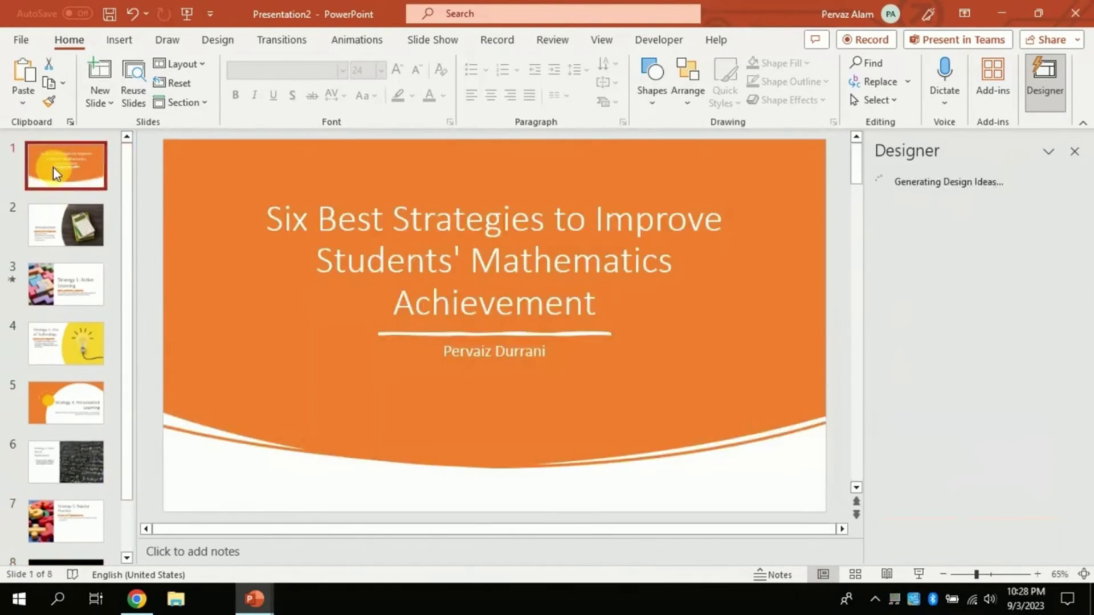